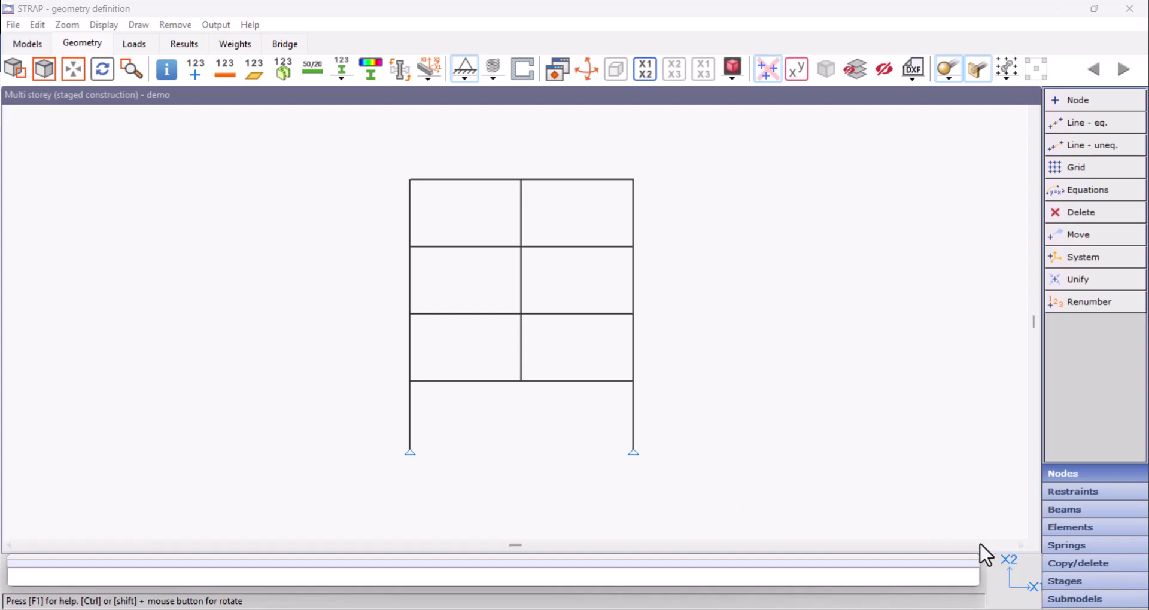
Add a construction stage 'Stage 1' based on Whole model and make it current.
{"action": "left_click", "coordinate": [1060, 579]}
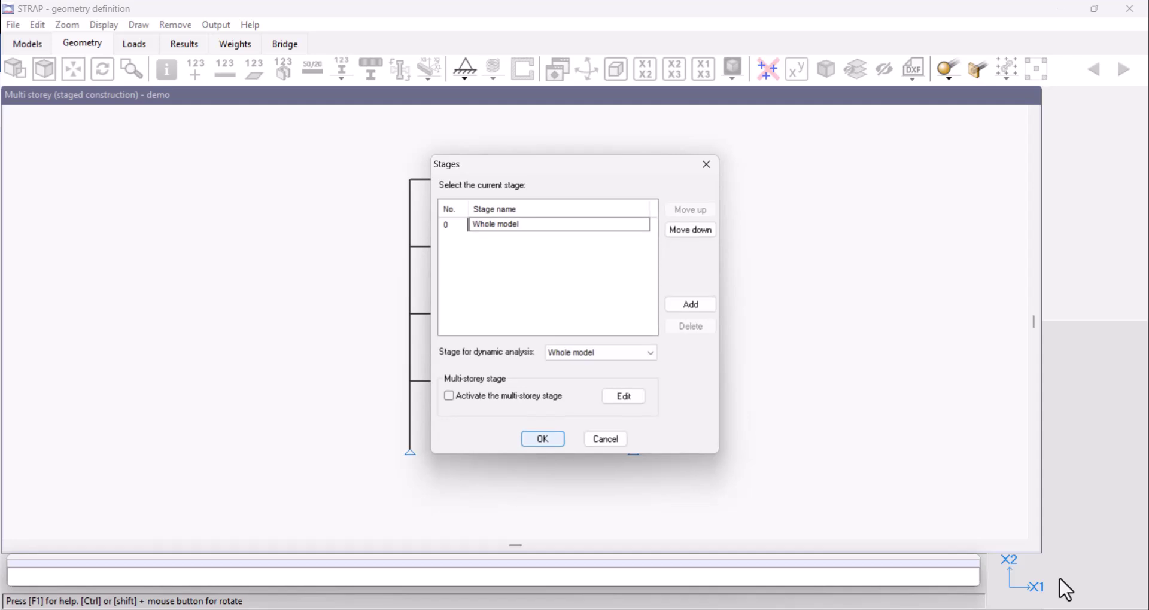
{"action": "left_click", "coordinate": [678, 311]}
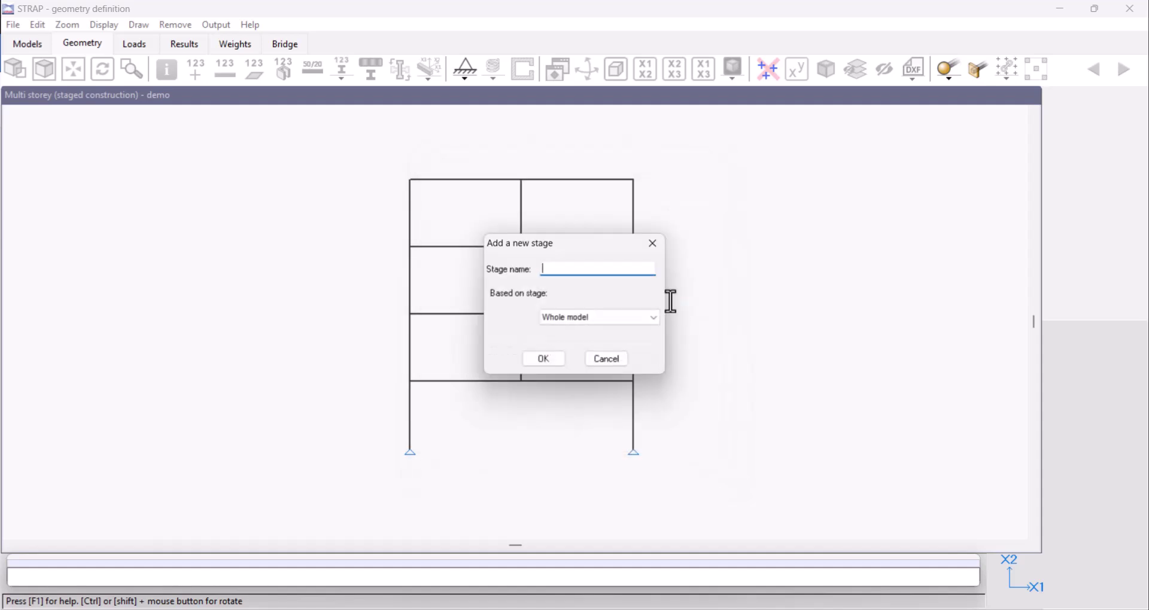
{"action": "type", "text": "S"}
{"action": "type", "text": "tage 1"}
{"action": "left_click", "coordinate": [601, 320]}
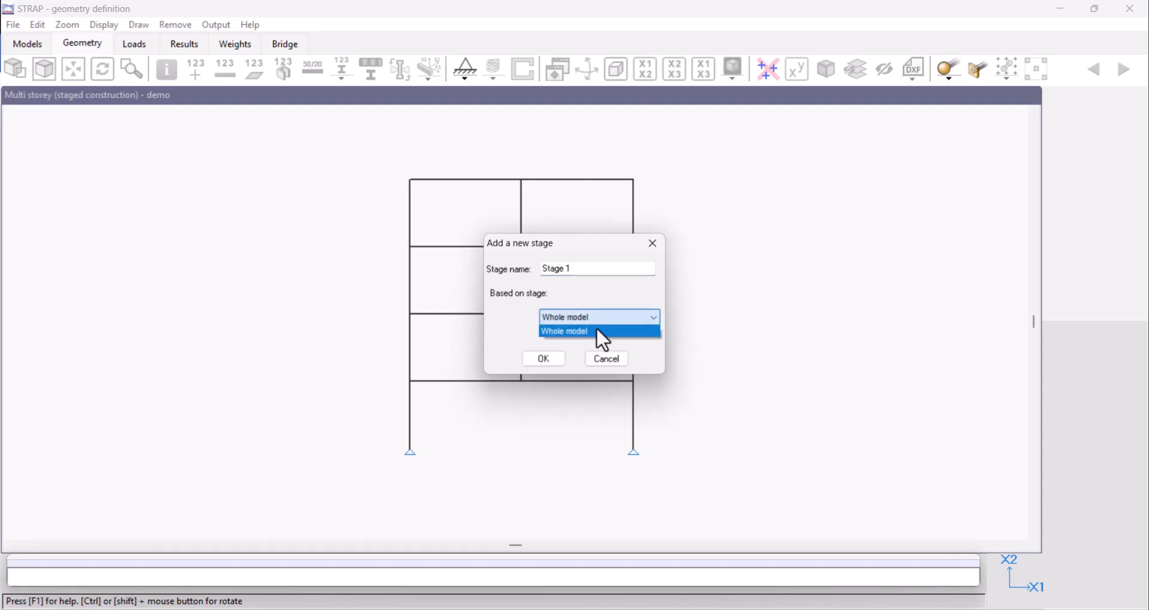
{"action": "left_click", "coordinate": [597, 333]}
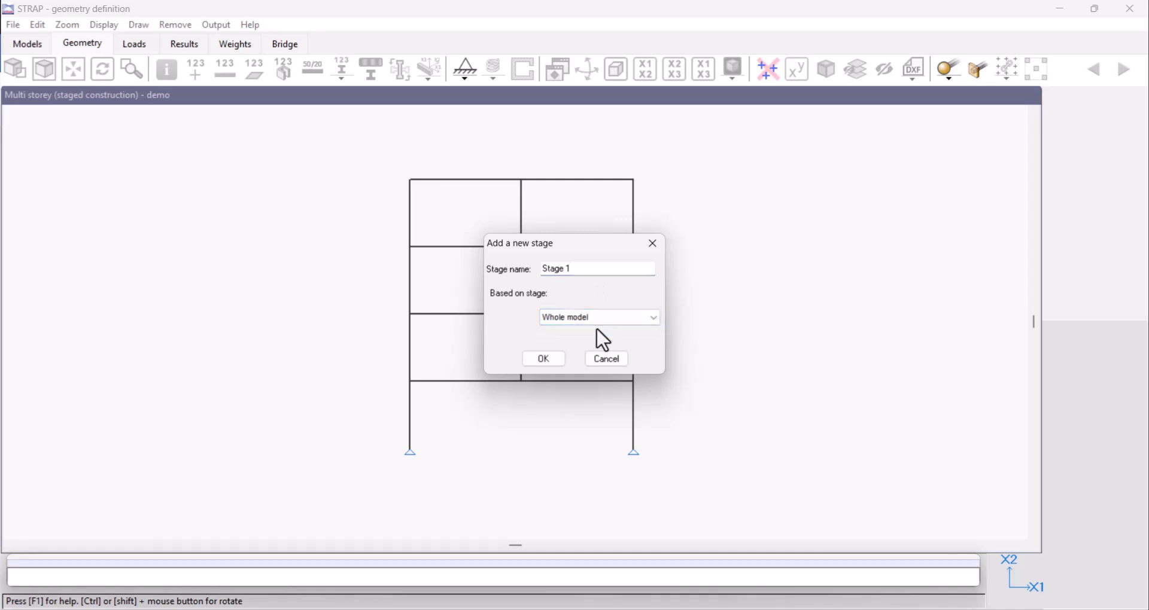
{"action": "left_click", "coordinate": [558, 358]}
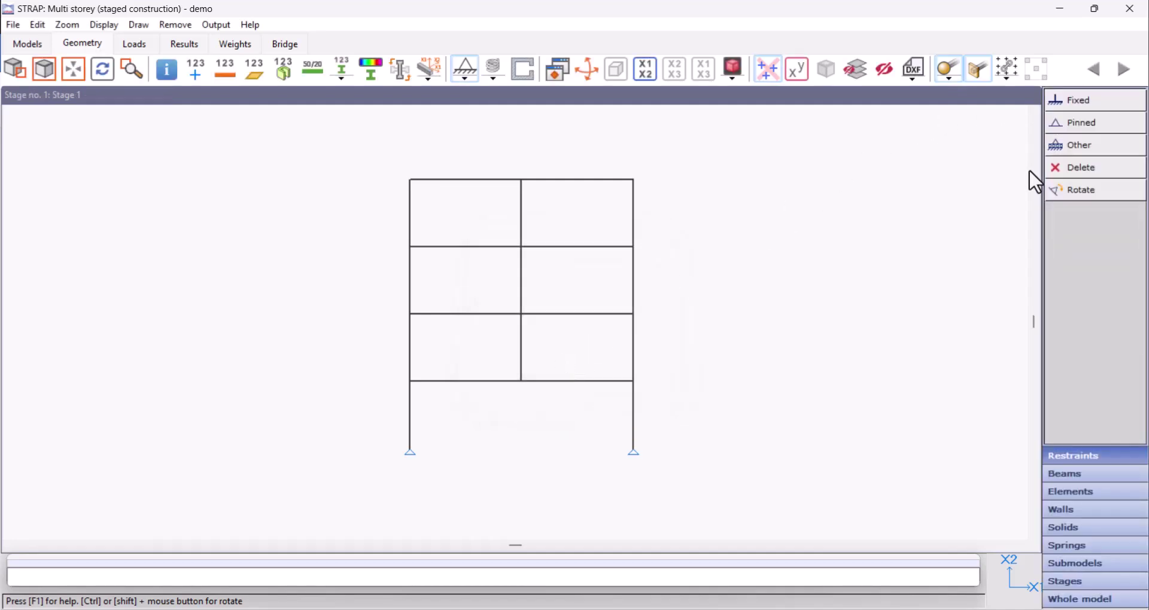
Deactivate all beams of the upper three storeys in Stage 1, keeping only the ground portal.
{"action": "left_click", "coordinate": [1075, 473]}
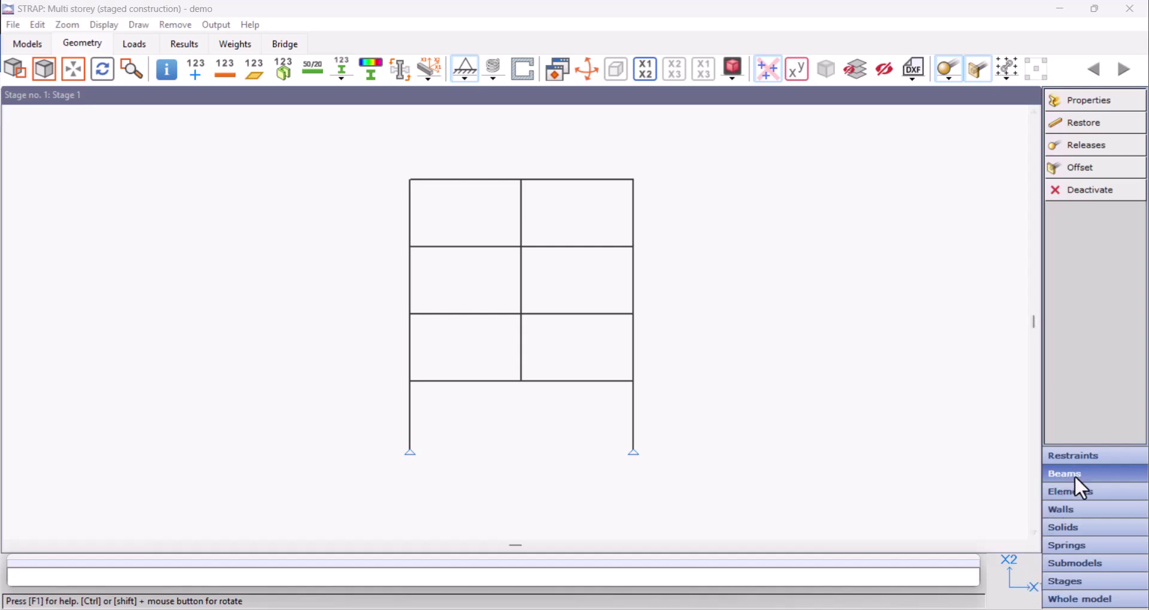
{"action": "left_click", "coordinate": [1100, 190]}
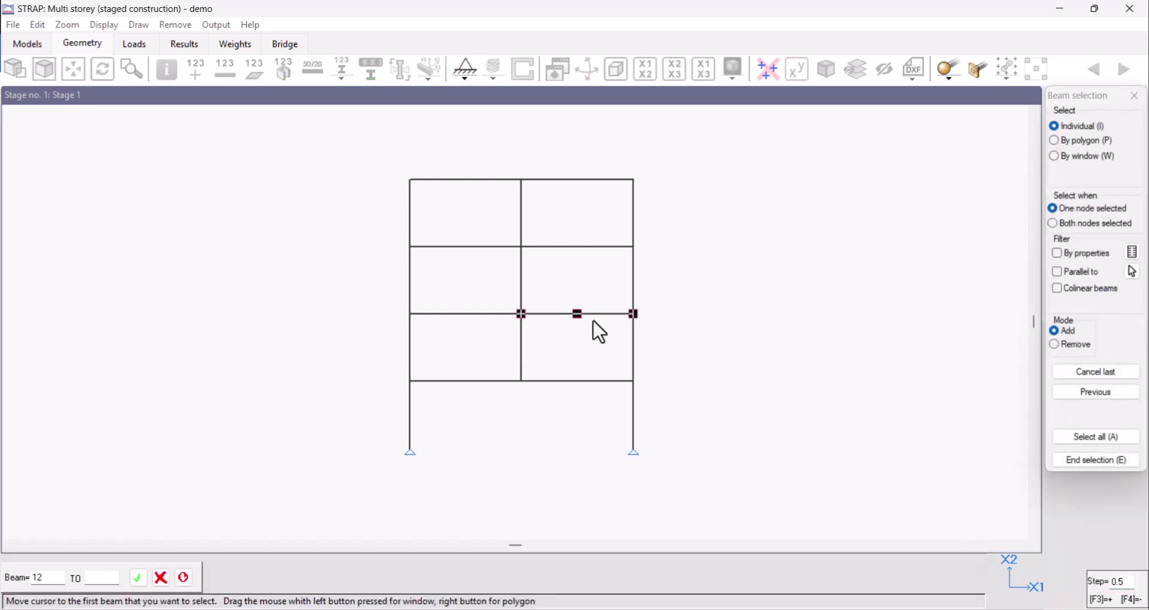
{"action": "mouse_move", "coordinate": [782, 154]}
{"action": "left_mouse_down"}
{"action": "mouse_move", "coordinate": [705, 203]}
{"action": "mouse_move", "coordinate": [381, 348]}
{"action": "left_mouse_up"}
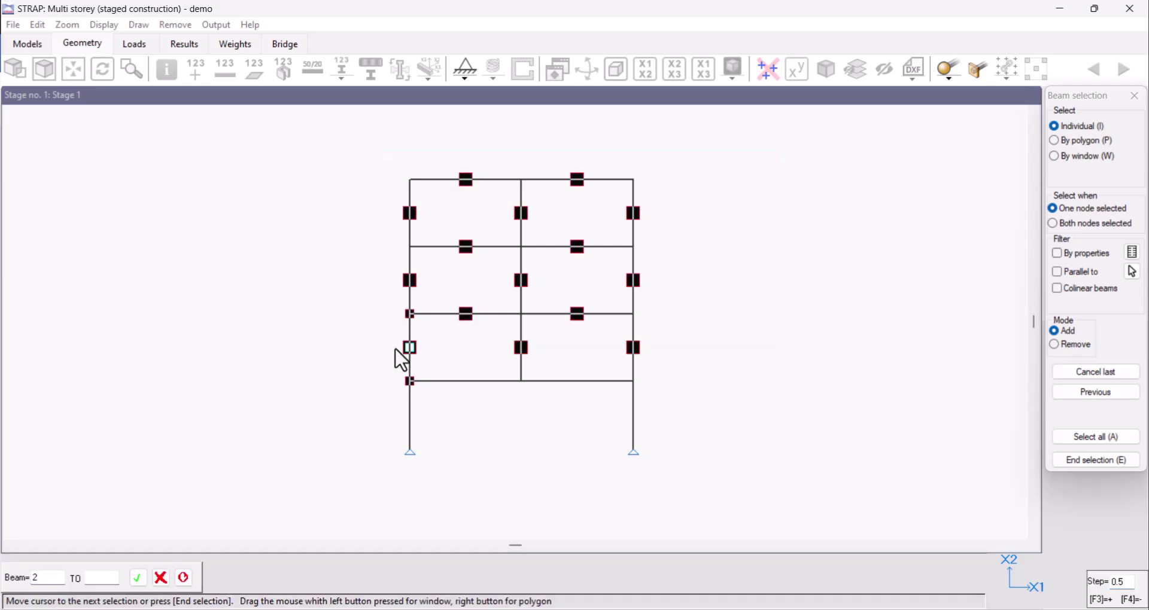
{"action": "key", "text": "e"}
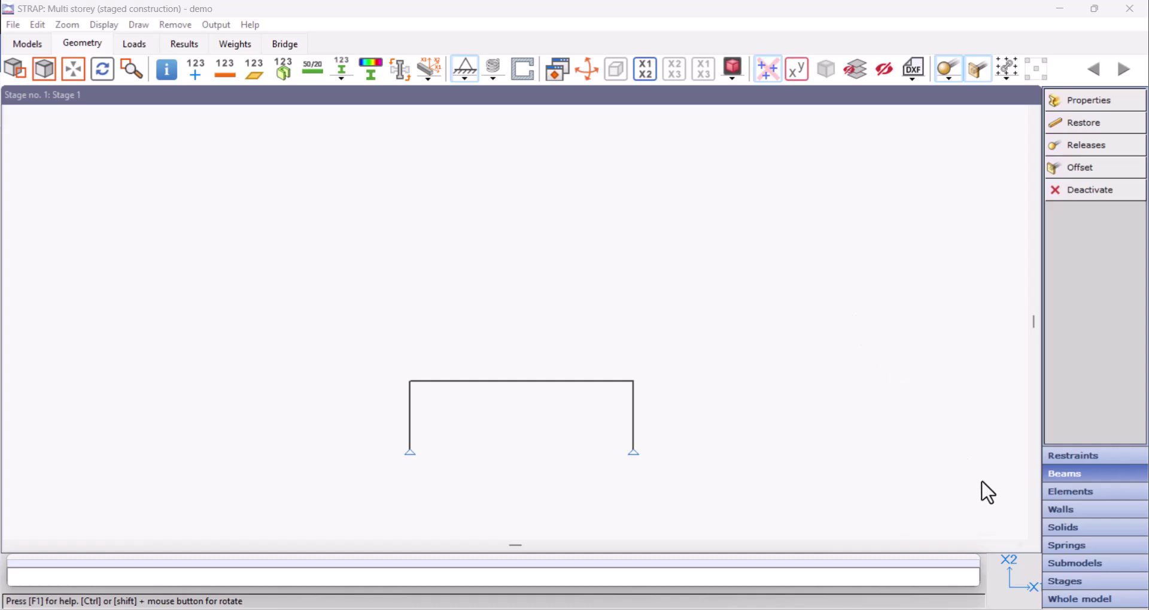
Add construction stage 'Stage 2' based on Whole model and make it current.
{"action": "left_click", "coordinate": [1061, 582]}
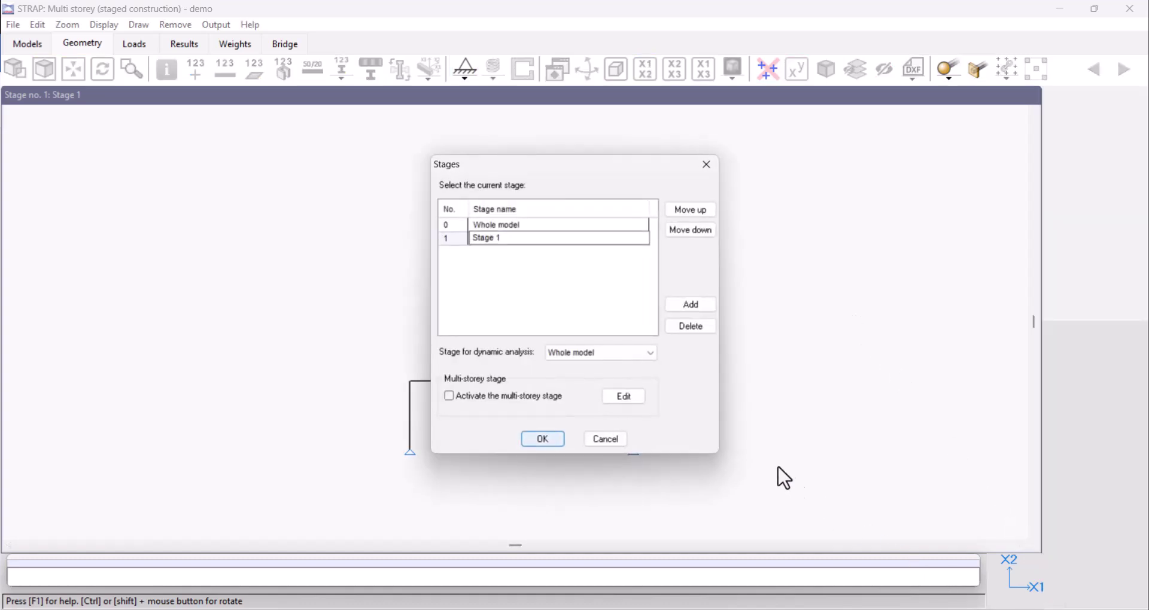
{"action": "left_click", "coordinate": [682, 309]}
{"action": "key", "text": "End"}
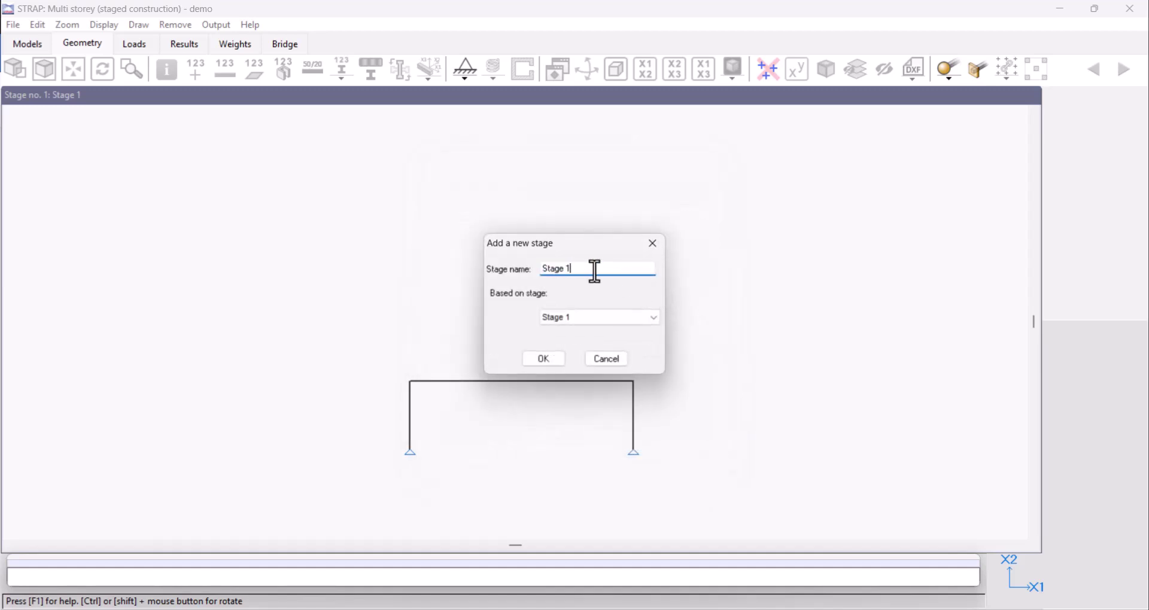
{"action": "key", "text": "BackSpace"}
{"action": "type", "text": "2"}
{"action": "left_click", "coordinate": [600, 317]}
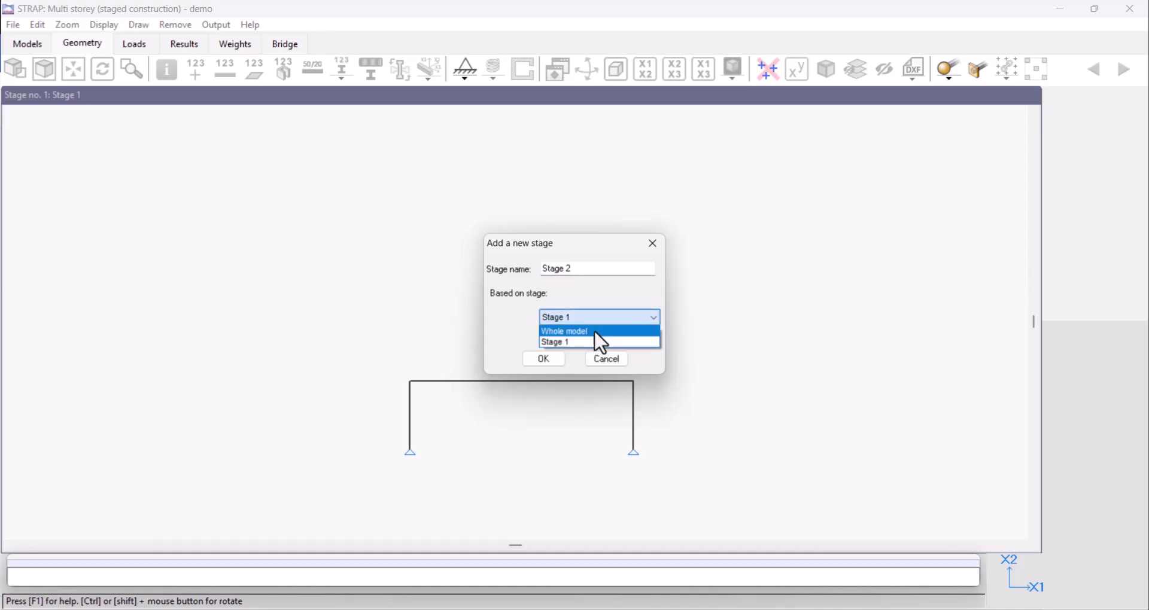
{"action": "left_click", "coordinate": [594, 332]}
{"action": "left_click", "coordinate": [554, 357]}
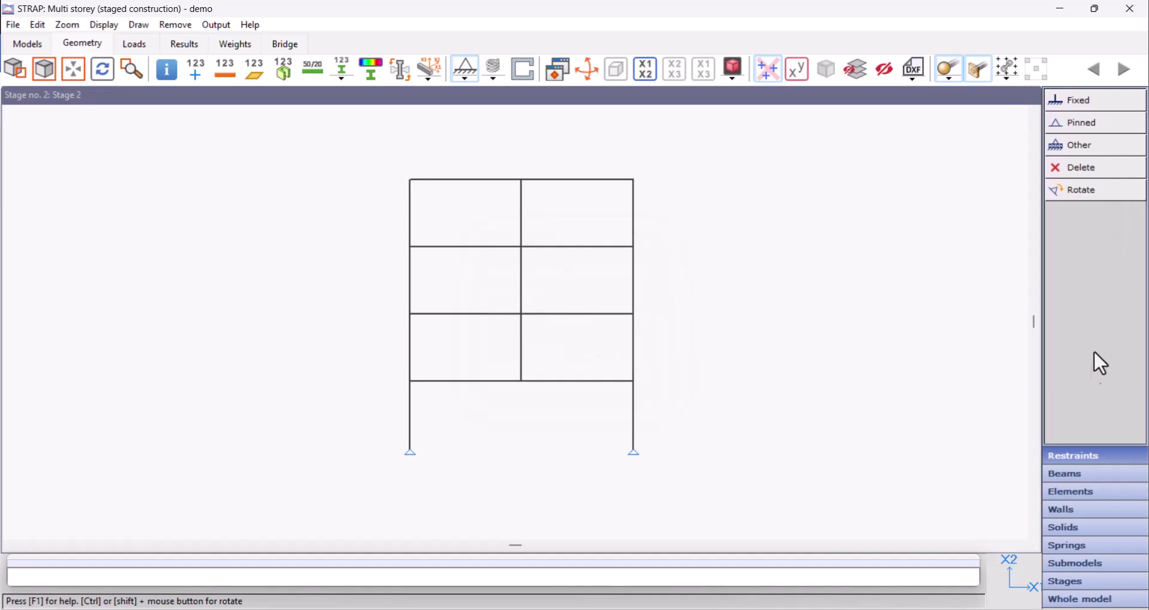
Deactivate the beams of the top two storeys in Stage 2.
{"action": "left_click", "coordinate": [1074, 473]}
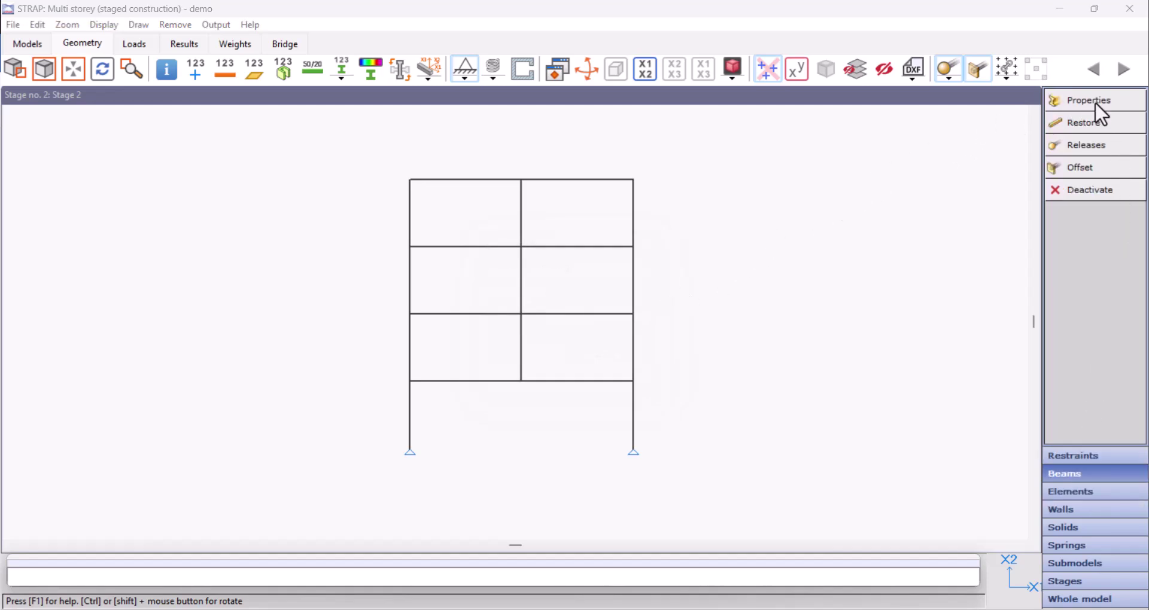
{"action": "left_click", "coordinate": [1078, 189]}
{"action": "left_click_drag", "start_coordinate": [694, 159], "coordinate": [386, 281]}
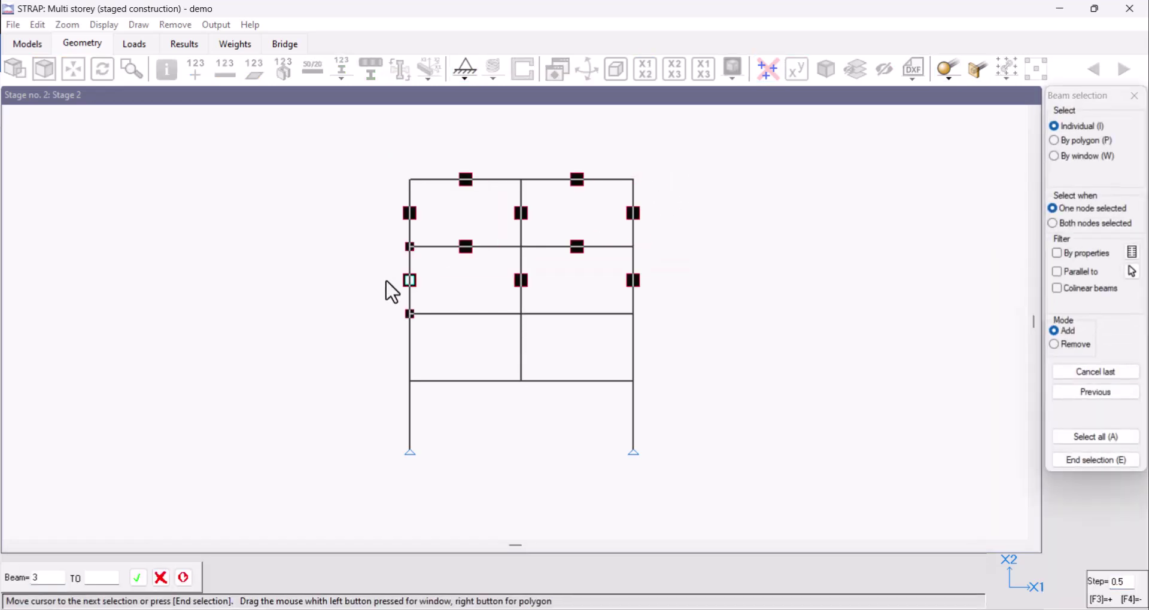
{"action": "key", "text": "e"}
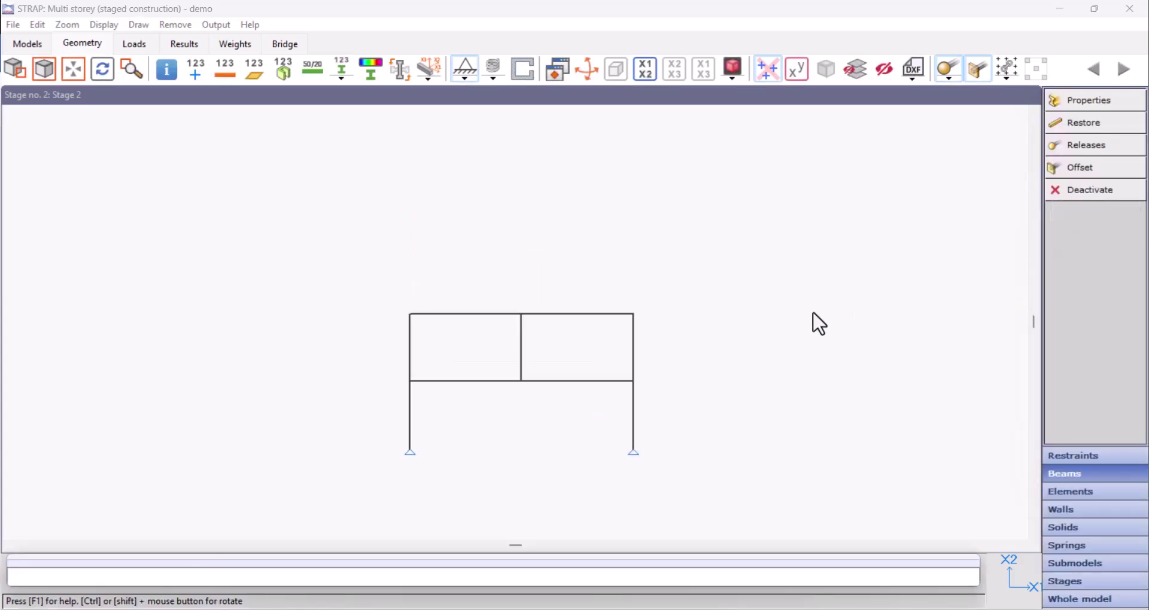
Add construction stage 'Stage 3' based on Whole model and make it current.
{"action": "left_click", "coordinate": [1050, 581]}
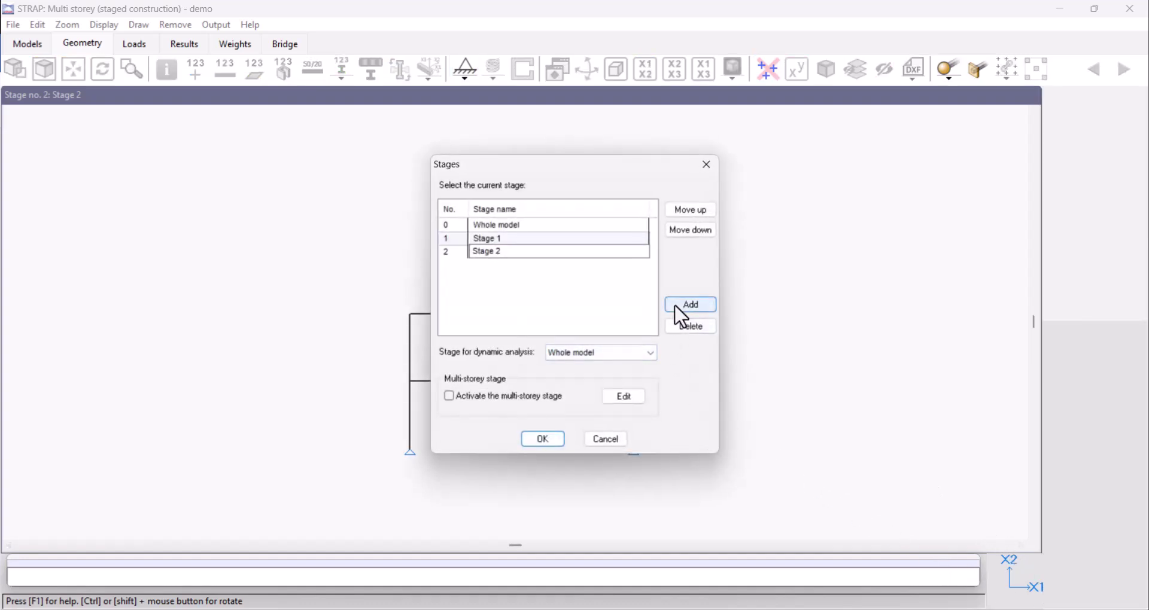
{"action": "left_click", "coordinate": [689, 305]}
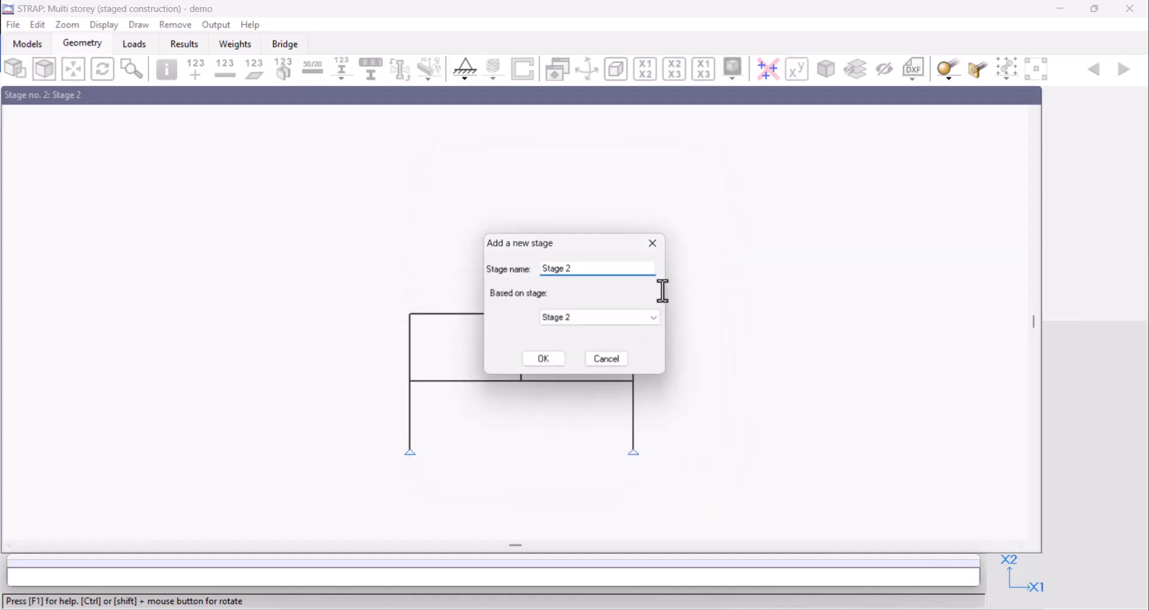
{"action": "left_click", "coordinate": [598, 270]}
{"action": "key", "text": "BackSpace"}
{"action": "type", "text": "3"}
{"action": "left_click", "coordinate": [616, 318]}
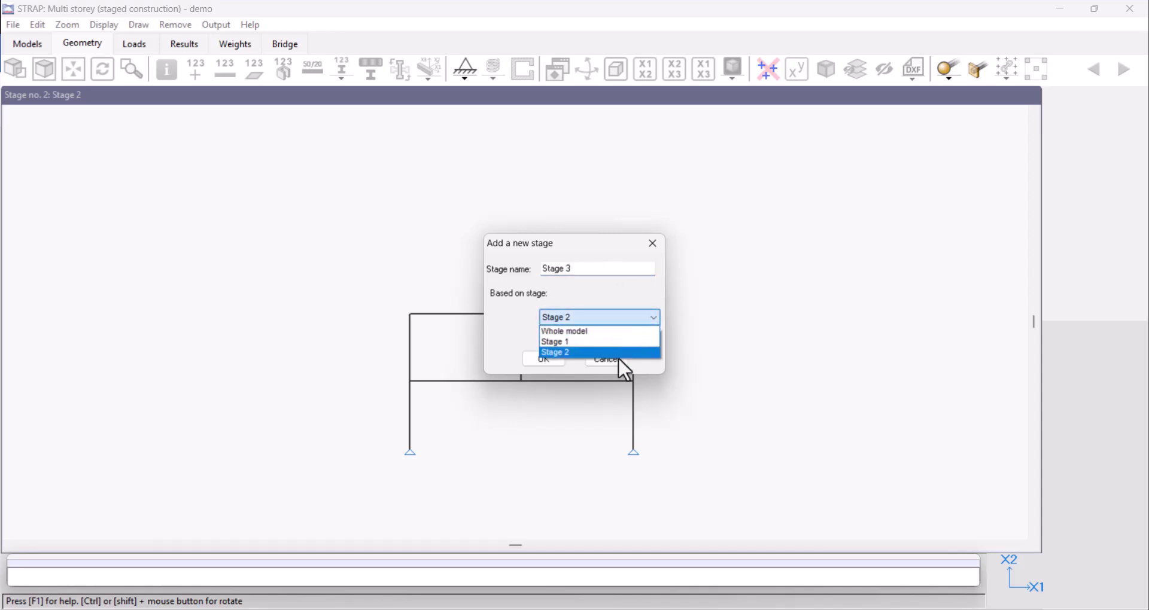
{"action": "left_click", "coordinate": [610, 332]}
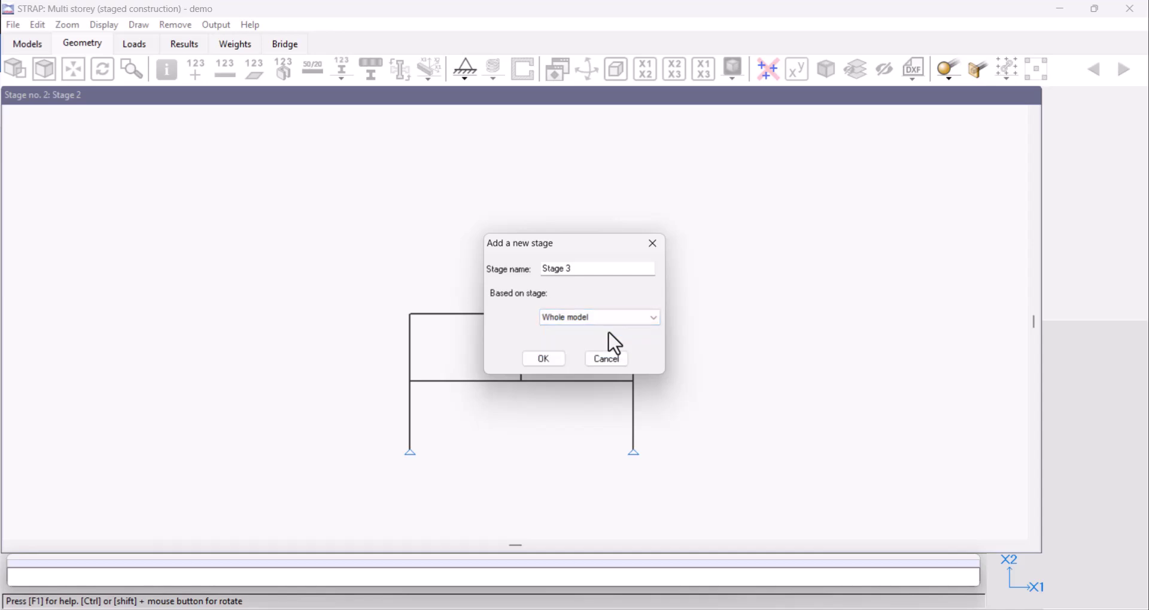
{"action": "left_click", "coordinate": [557, 362]}
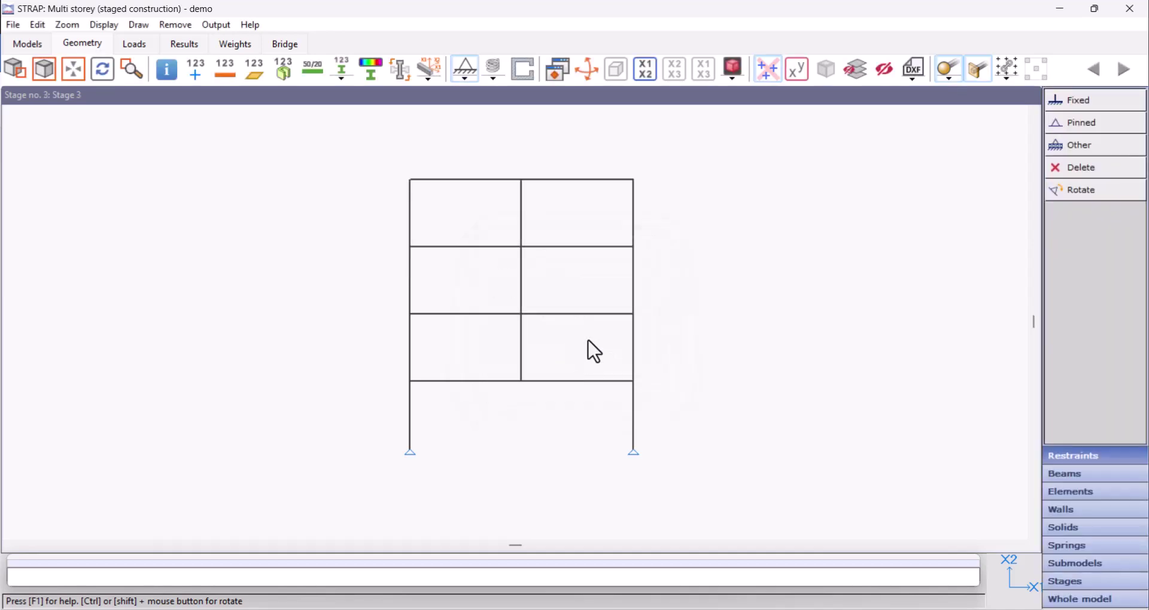
Deactivate the beams of the top storey in Stage 3.
{"action": "left_click", "coordinate": [1089, 472]}
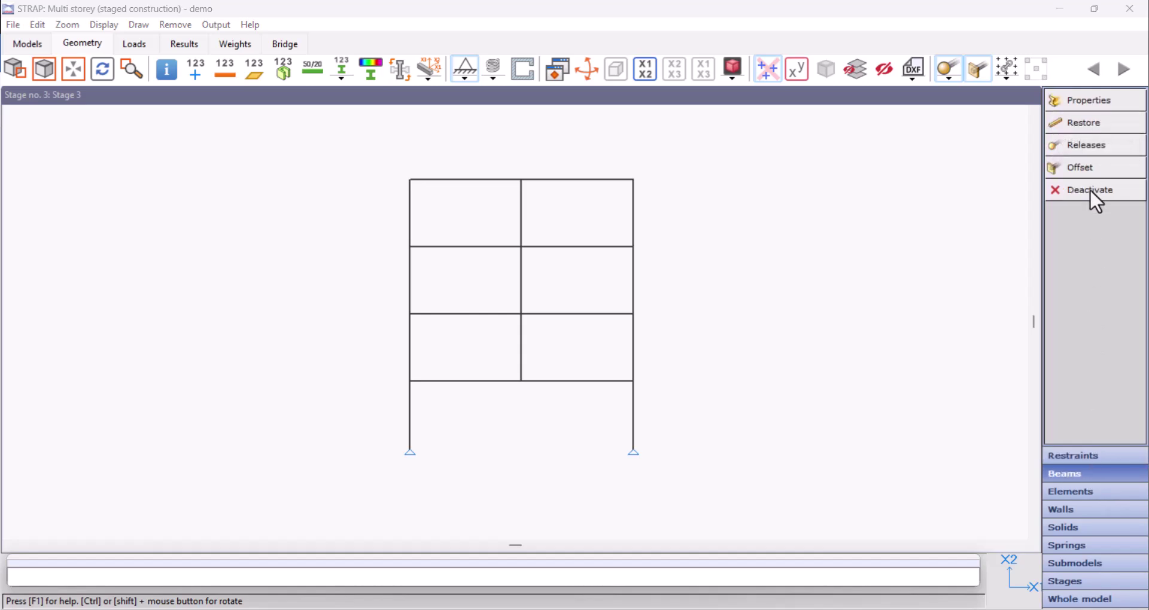
{"action": "left_click", "coordinate": [1095, 190]}
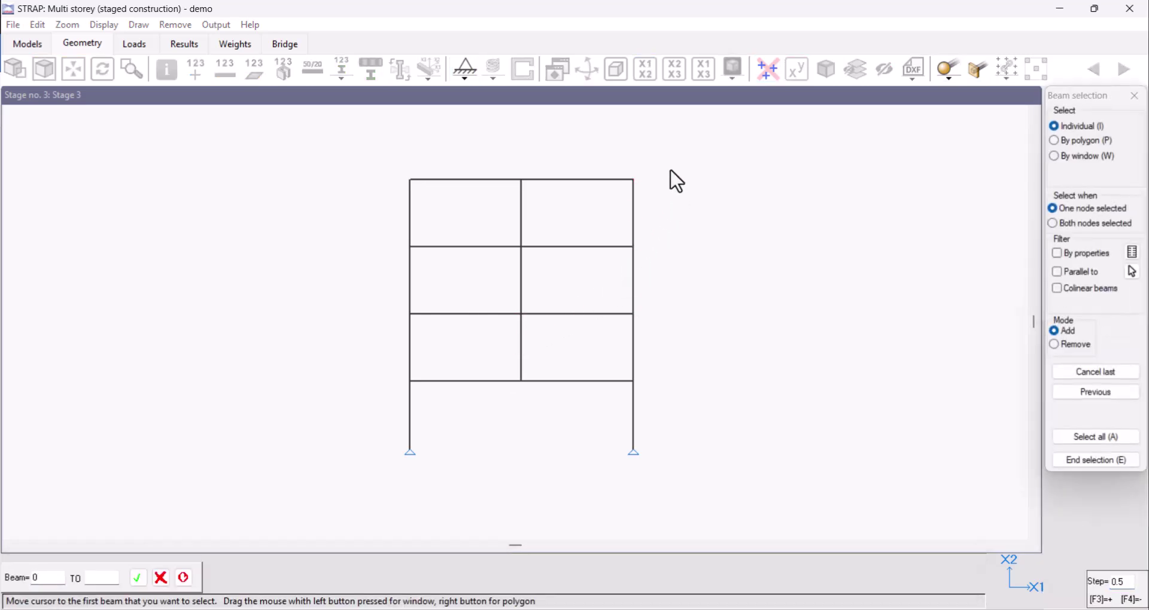
{"action": "left_click_drag", "start_coordinate": [672, 170], "coordinate": [398, 215]}
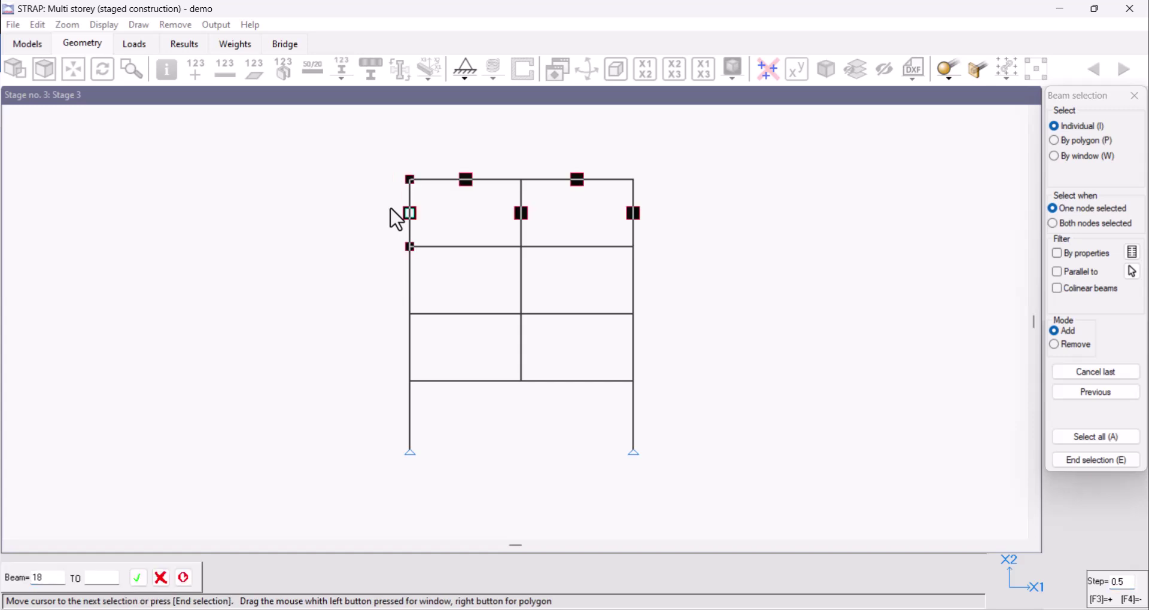
{"action": "key", "text": "e"}
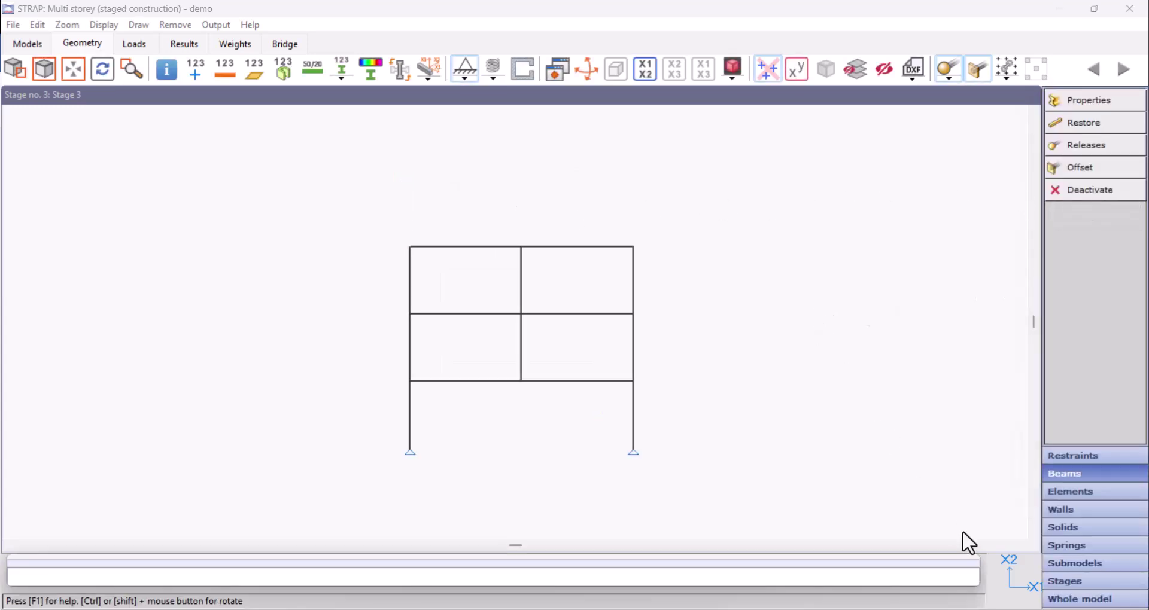
Return to the whole model and check Stage 1 in the stages list.
{"action": "left_click", "coordinate": [1088, 598]}
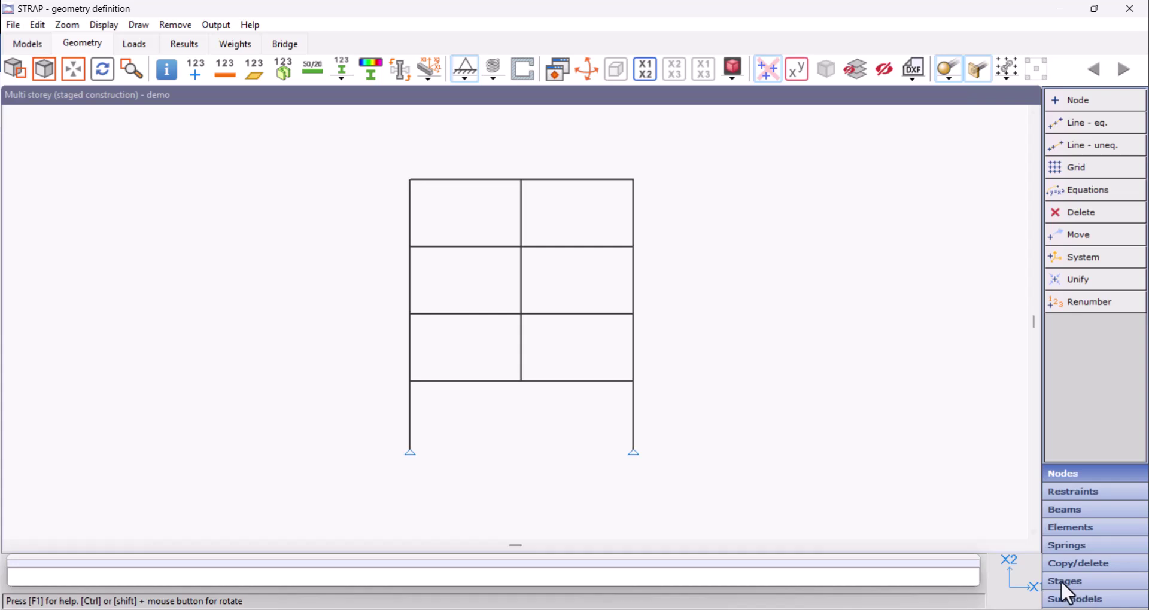
{"action": "left_click", "coordinate": [1060, 581]}
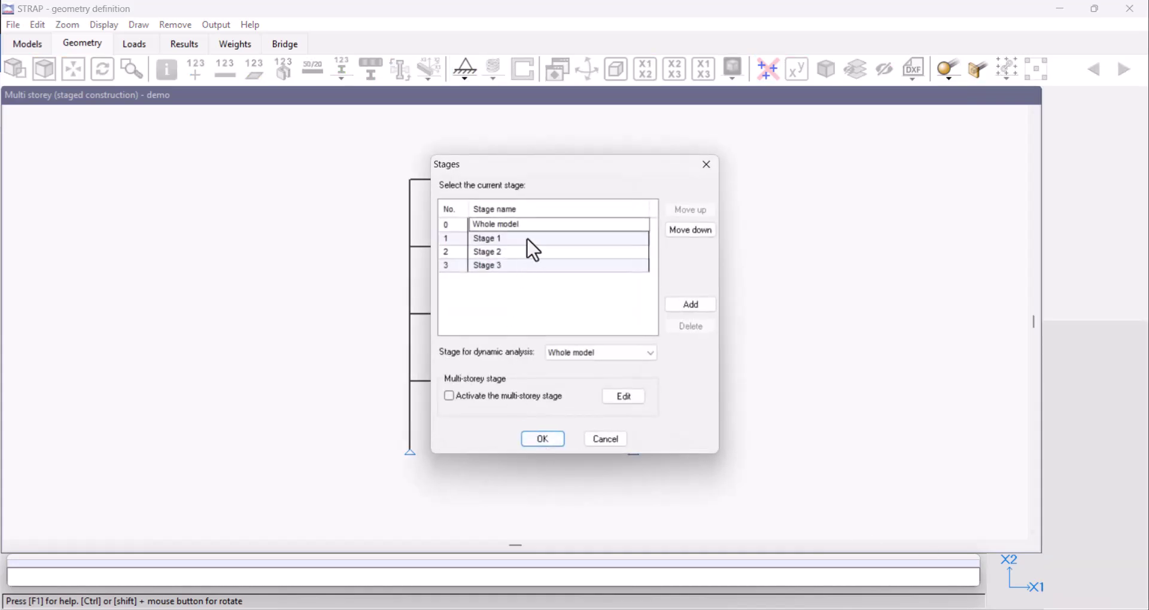
{"action": "double_click", "coordinate": [530, 241]}
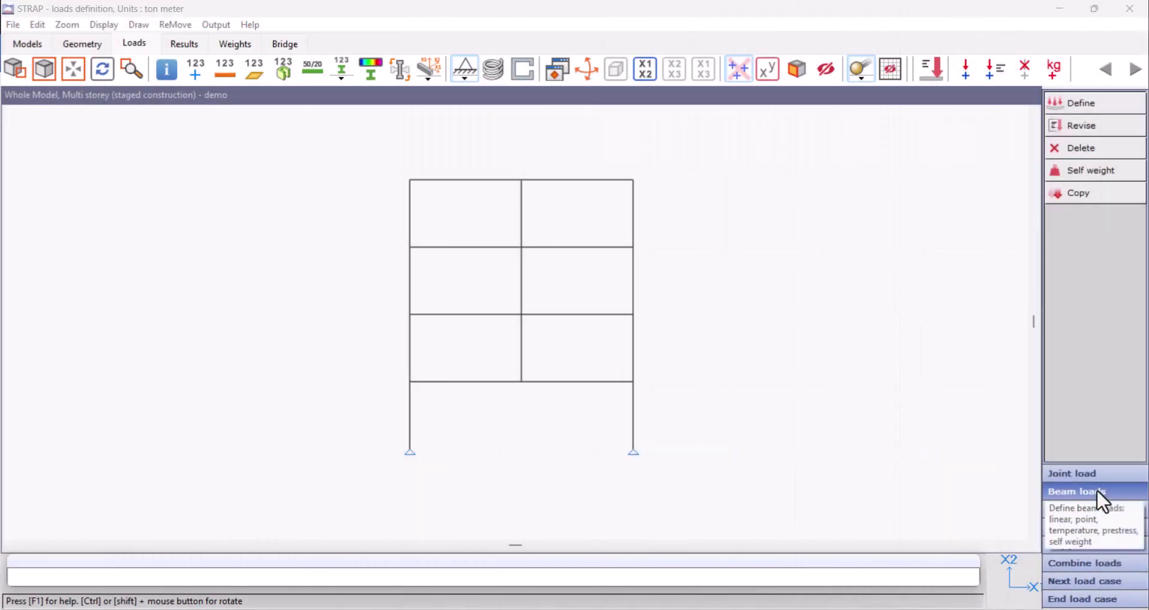
Apply a -1 ton/m uniform load to all horizontal floor beams parallel to the top beam.
{"action": "left_click", "coordinate": [1057, 103]}
{"action": "left_click", "coordinate": [575, 244]}
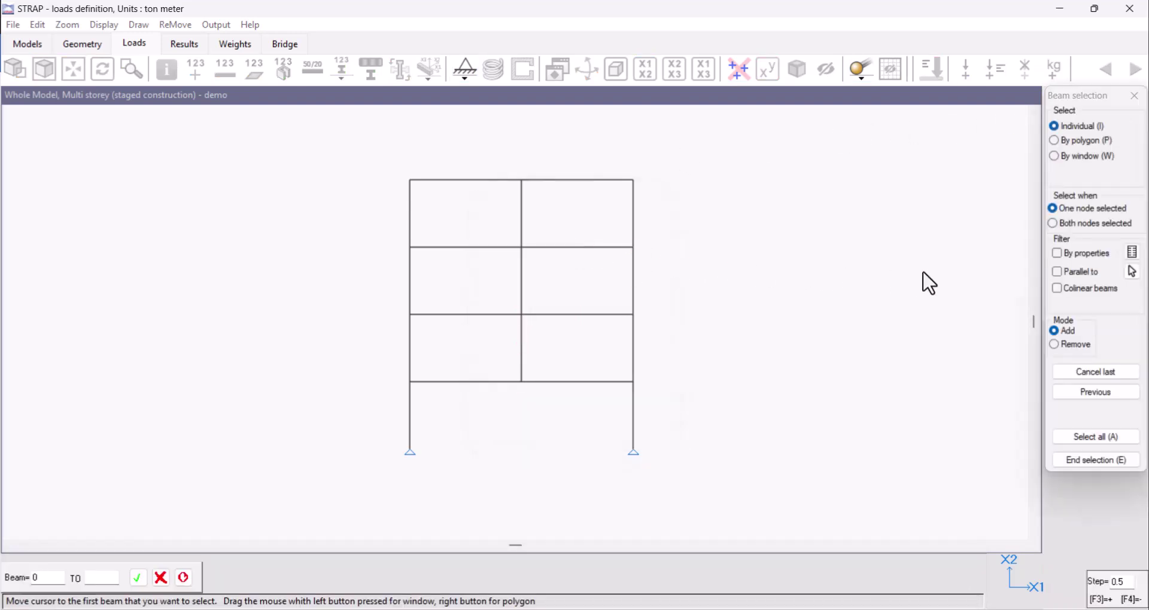
{"action": "left_click", "coordinate": [1057, 272]}
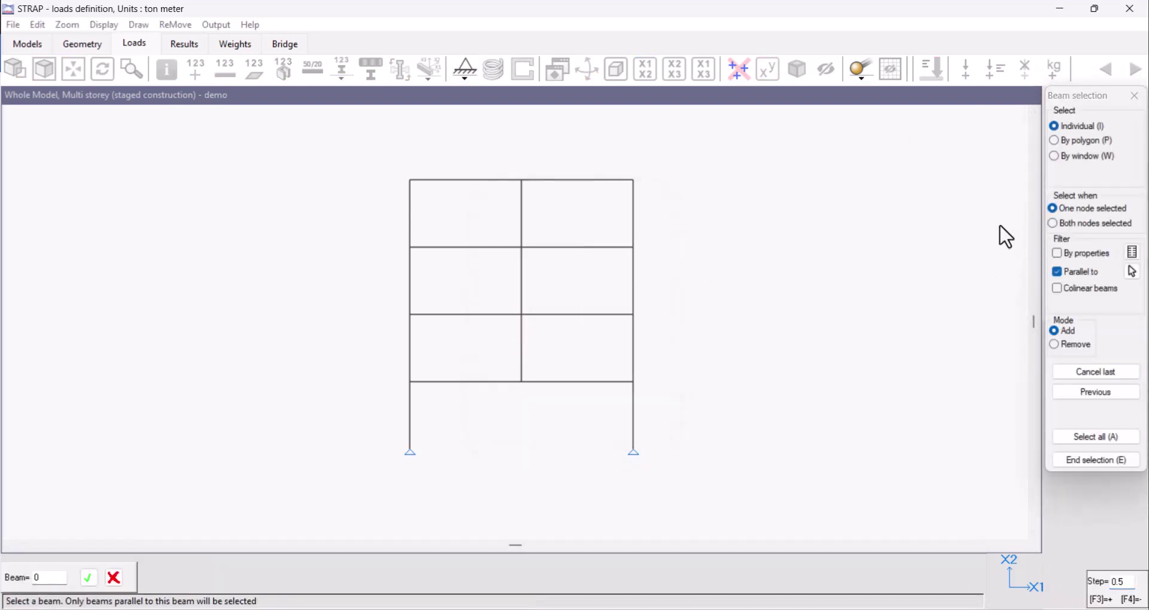
{"action": "left_click", "coordinate": [598, 180]}
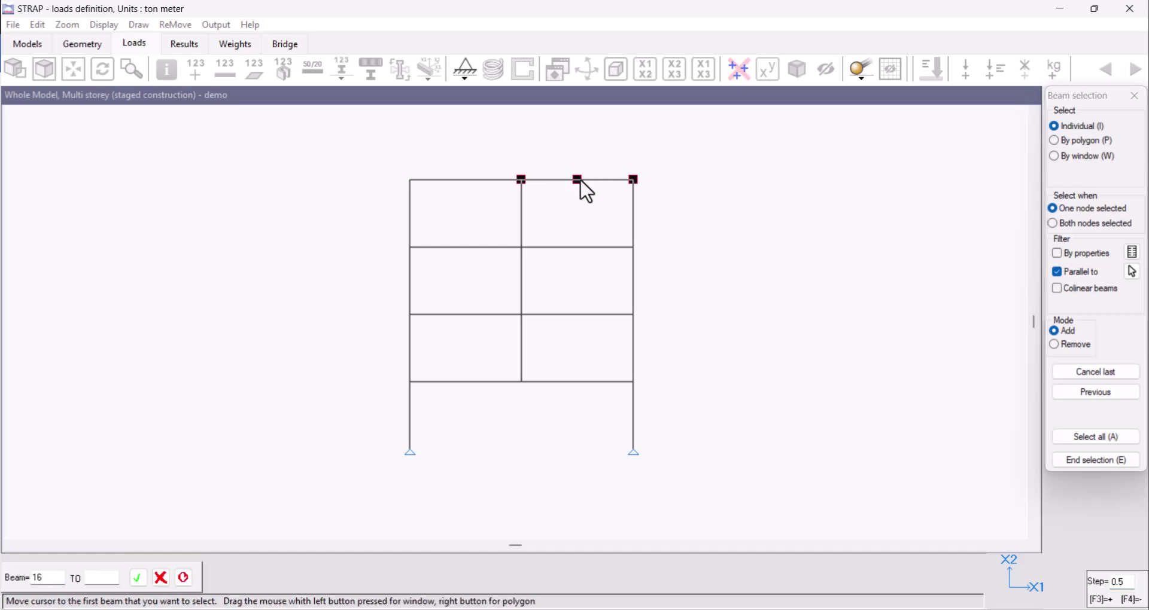
{"action": "left_click_drag", "start_coordinate": [664, 143], "coordinate": [382, 397]}
{"action": "key", "text": "e"}
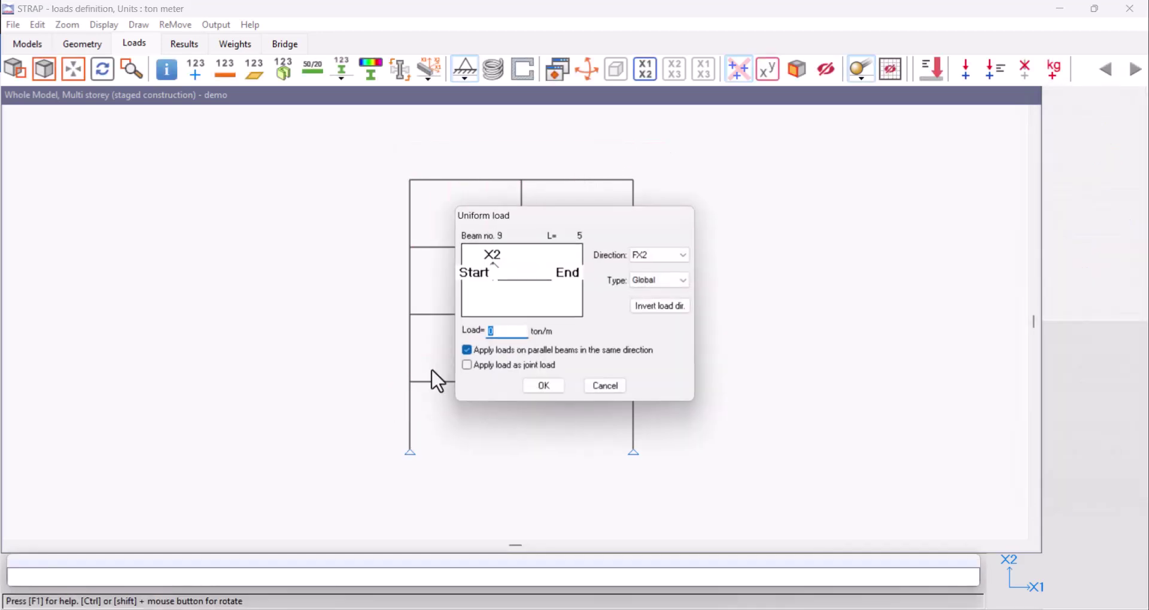
{"action": "type", "text": "-1"}
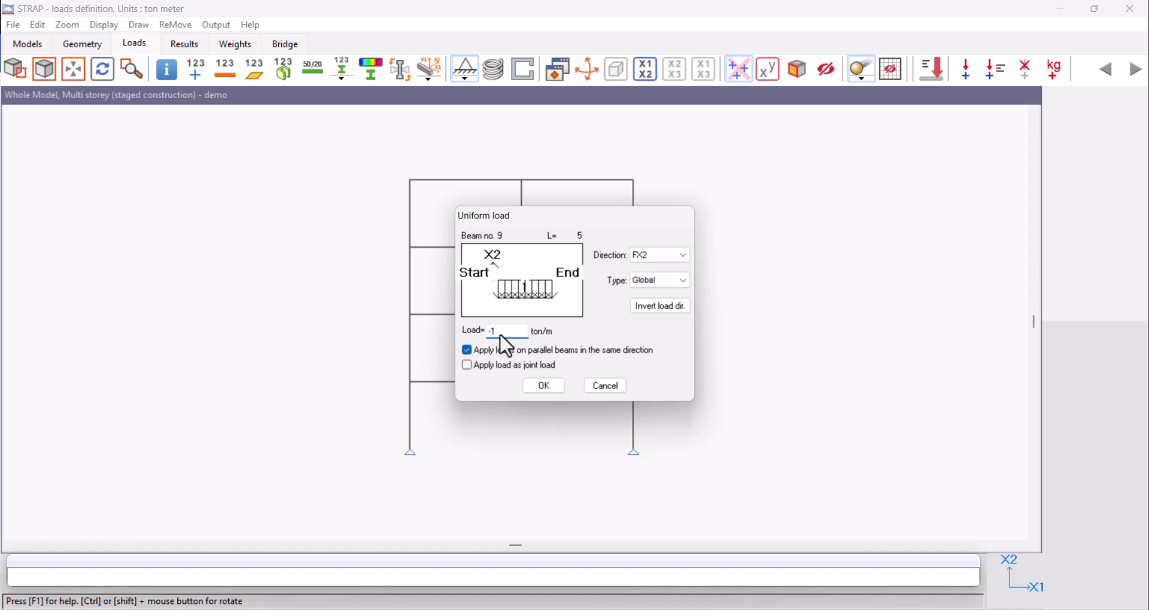
{"action": "left_click", "coordinate": [541, 386]}
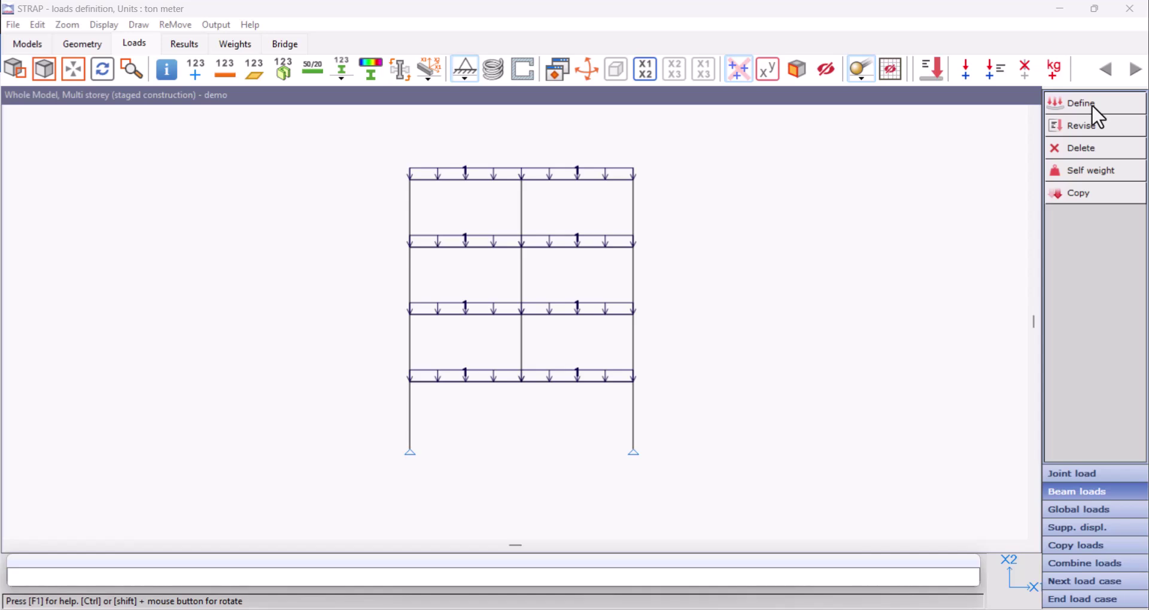
Close the whole-model load case and create load case 'Stage 1' assigned to Stage 1.
{"action": "left_click", "coordinate": [1080, 598]}
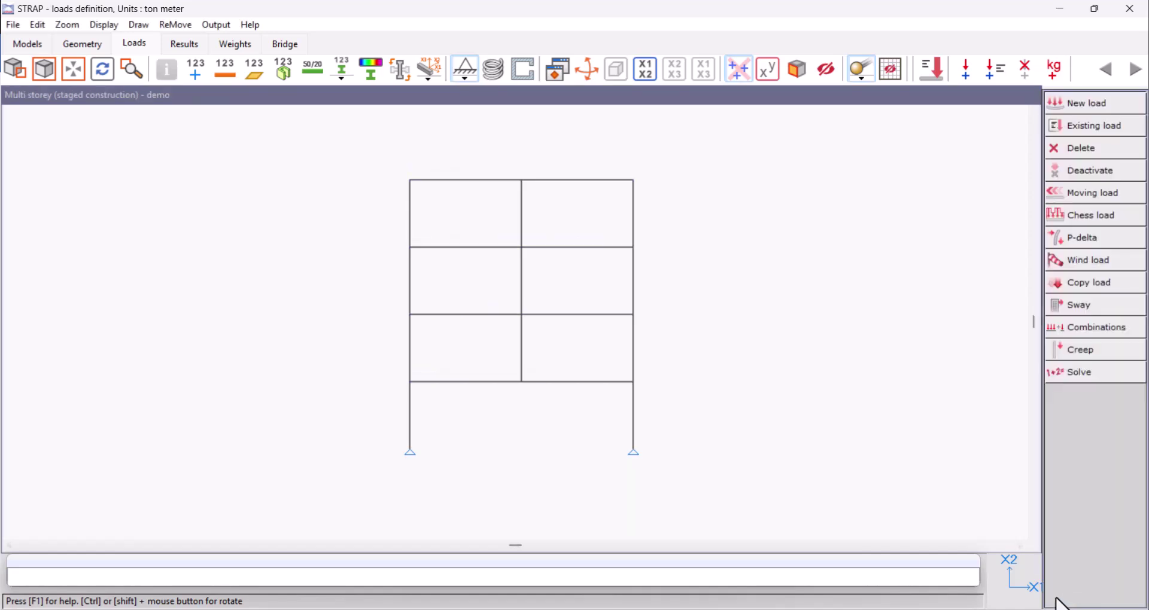
{"action": "left_click", "coordinate": [1060, 108]}
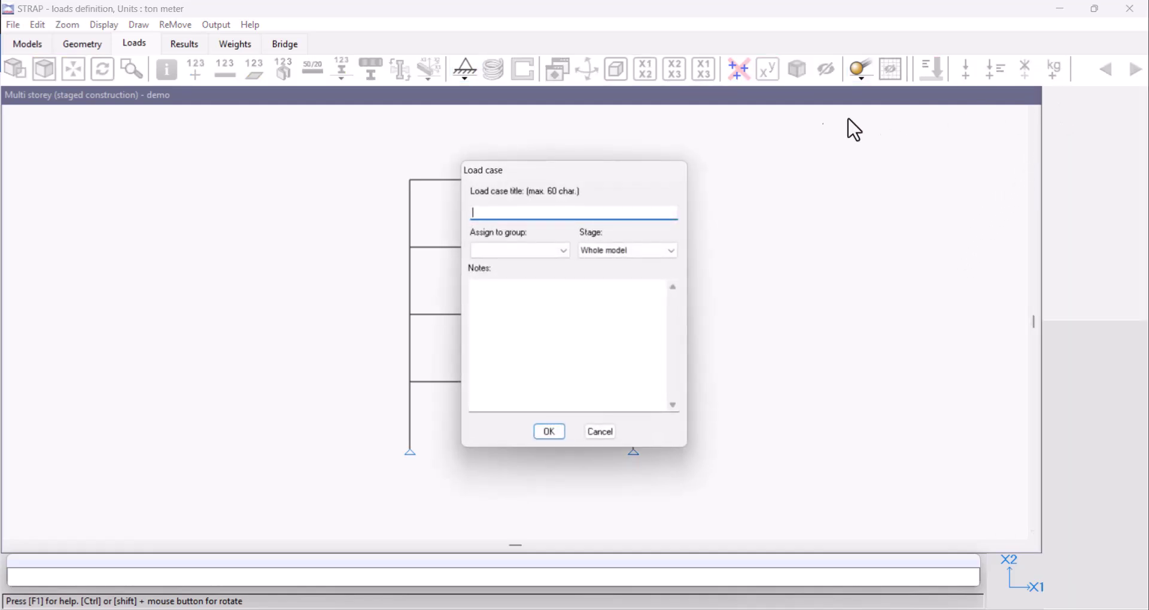
{"action": "type", "text": "S"}
{"action": "type", "text": "tage 1"}
{"action": "left_click", "coordinate": [672, 252]}
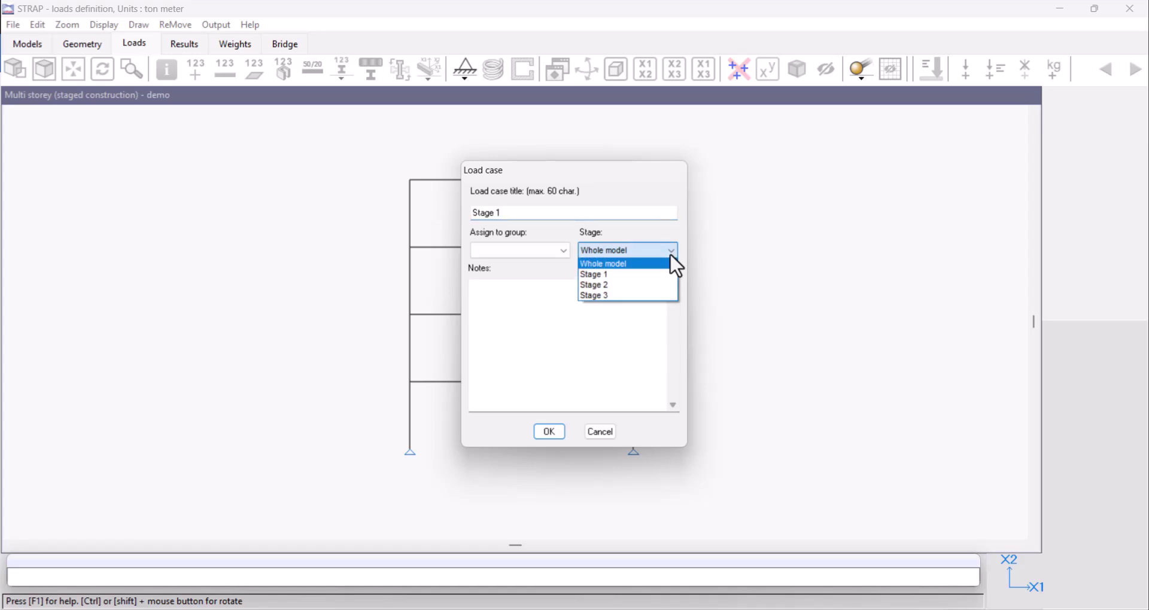
{"action": "left_click", "coordinate": [647, 277]}
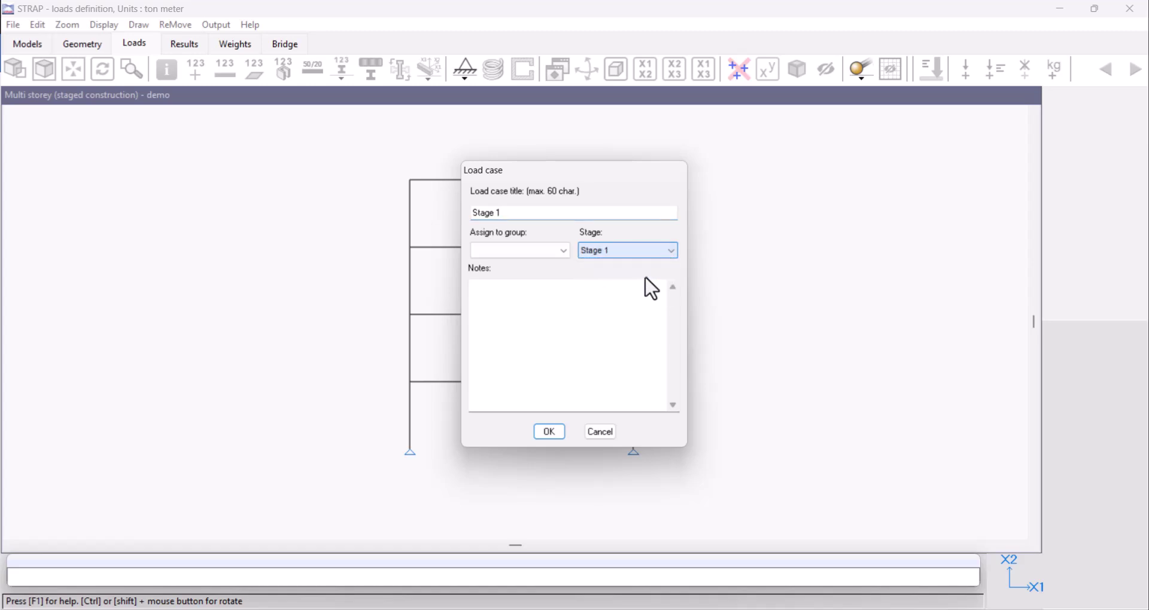
{"action": "left_click", "coordinate": [551, 433]}
Put a -1 ton/m uniform load on the first-storey beams and close the load case.
{"action": "left_click", "coordinate": [1072, 495]}
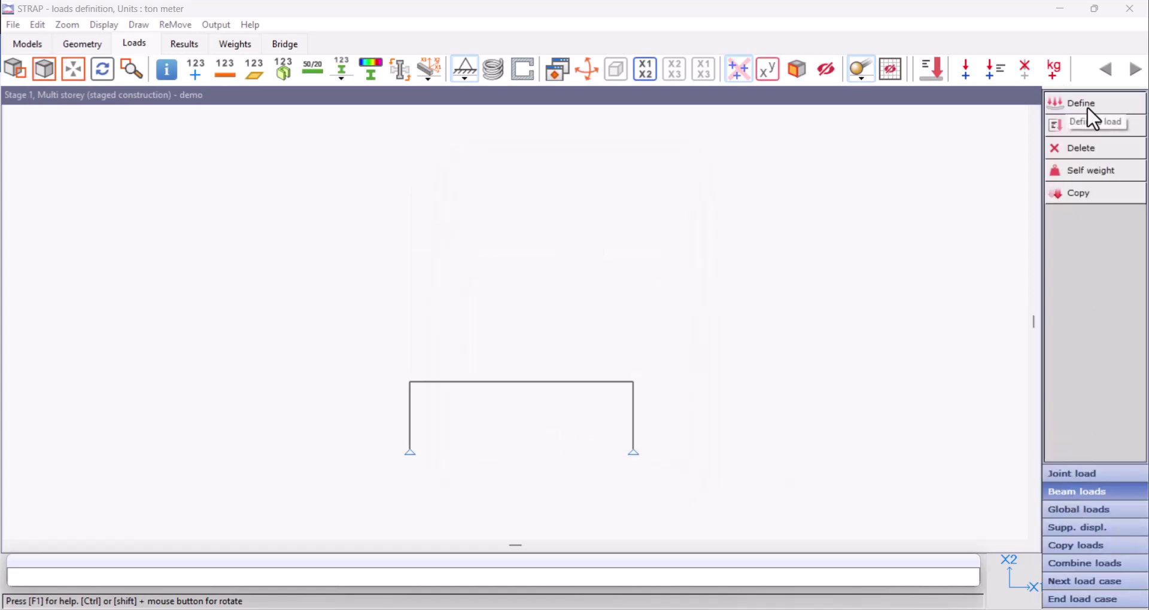
{"action": "left_click", "coordinate": [1088, 108]}
{"action": "left_click", "coordinate": [520, 253]}
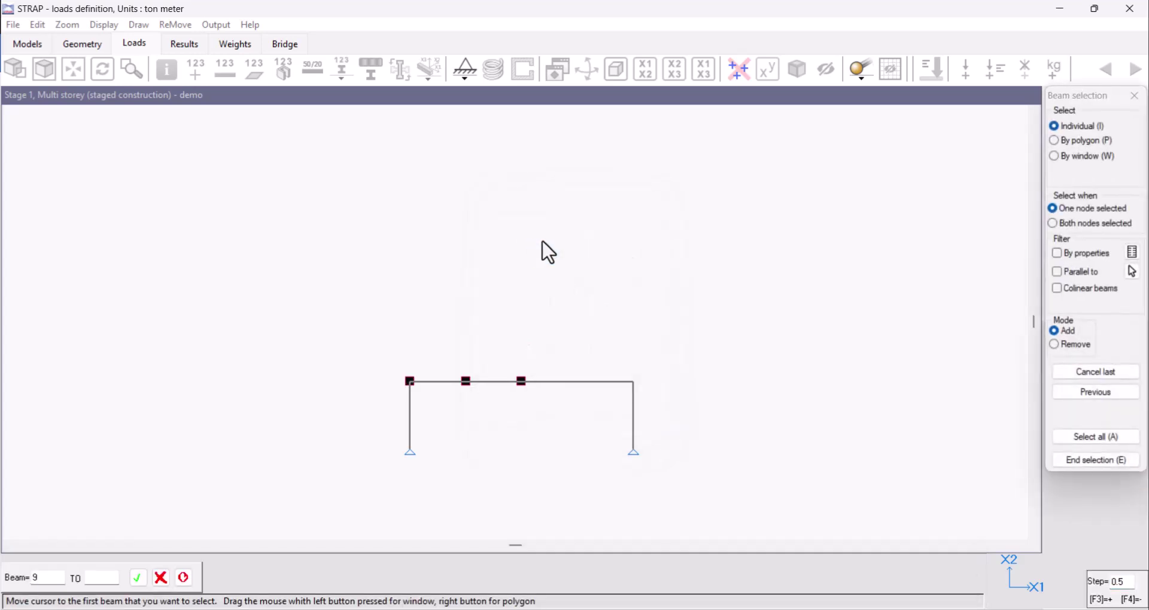
{"action": "left_click", "coordinate": [1053, 224]}
{"action": "left_click_drag", "start_coordinate": [881, 262], "coordinate": [385, 422]}
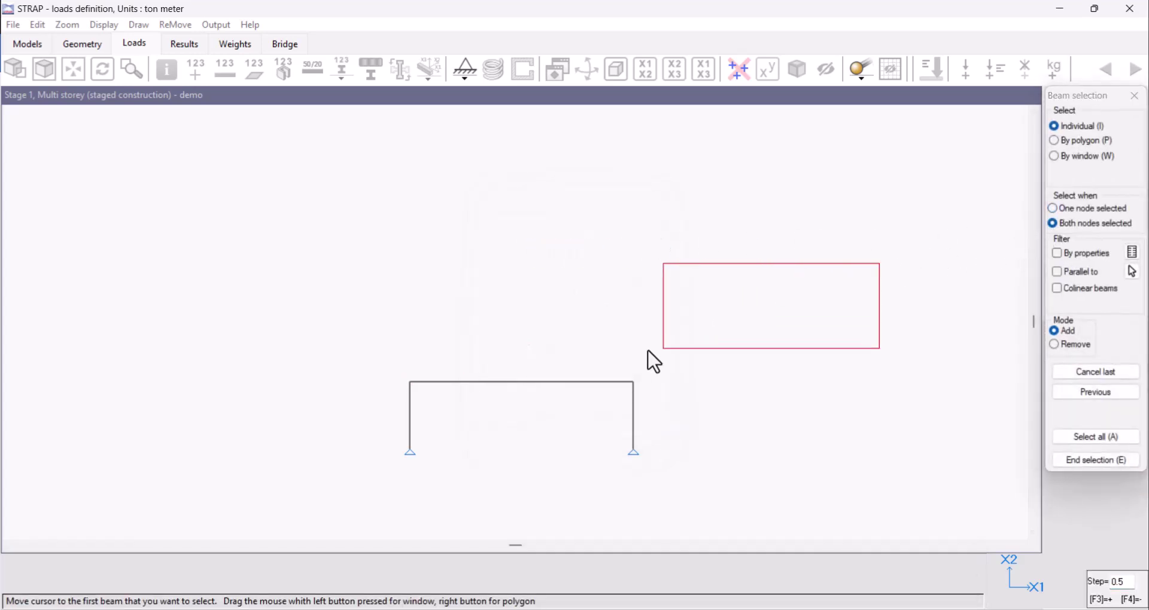
{"action": "key", "text": "e"}
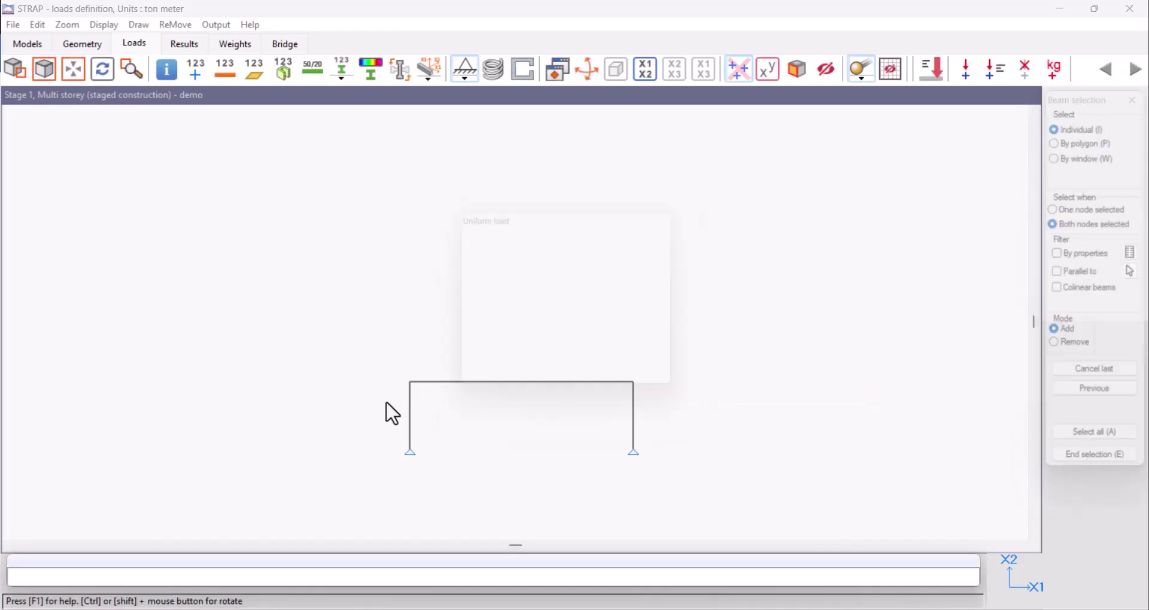
{"action": "type", "text": "-"}
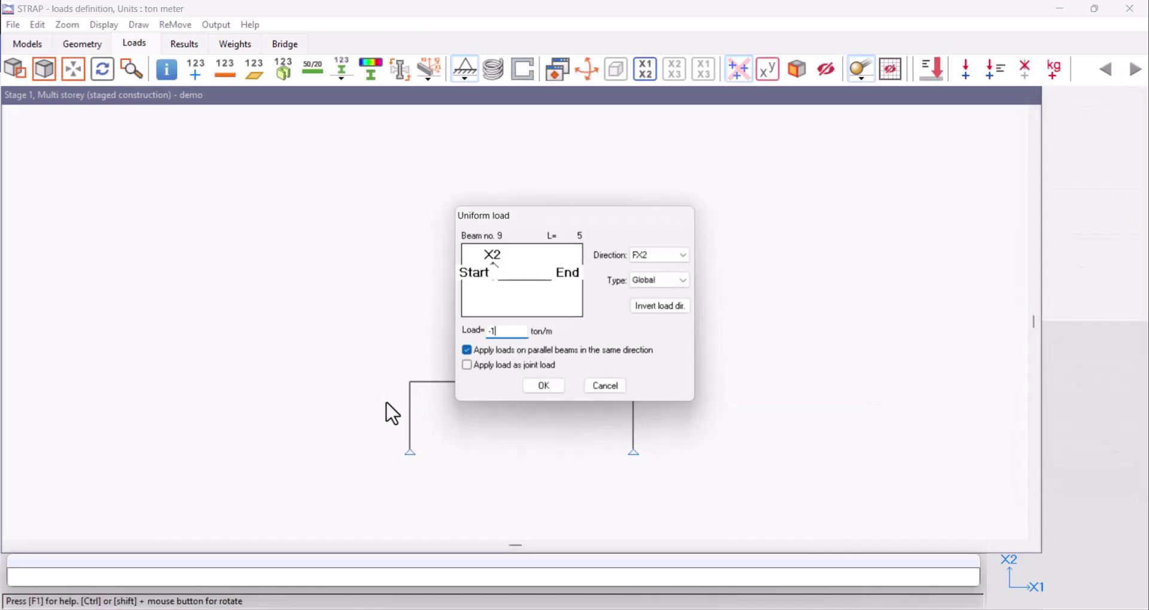
{"action": "type", "text": "1"}
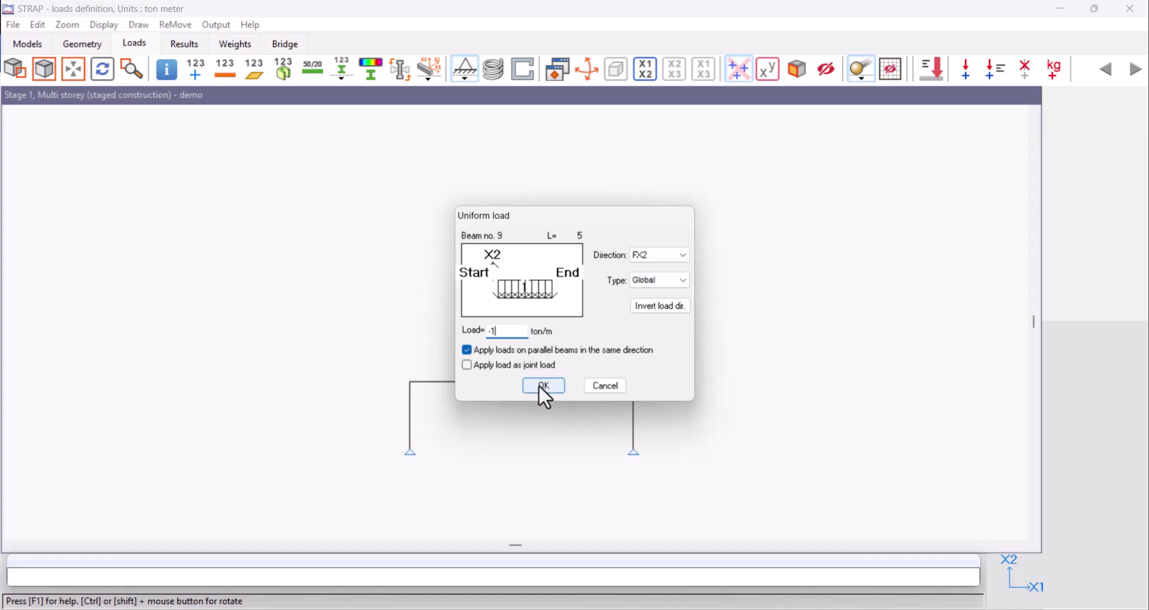
{"action": "left_click", "coordinate": [539, 386]}
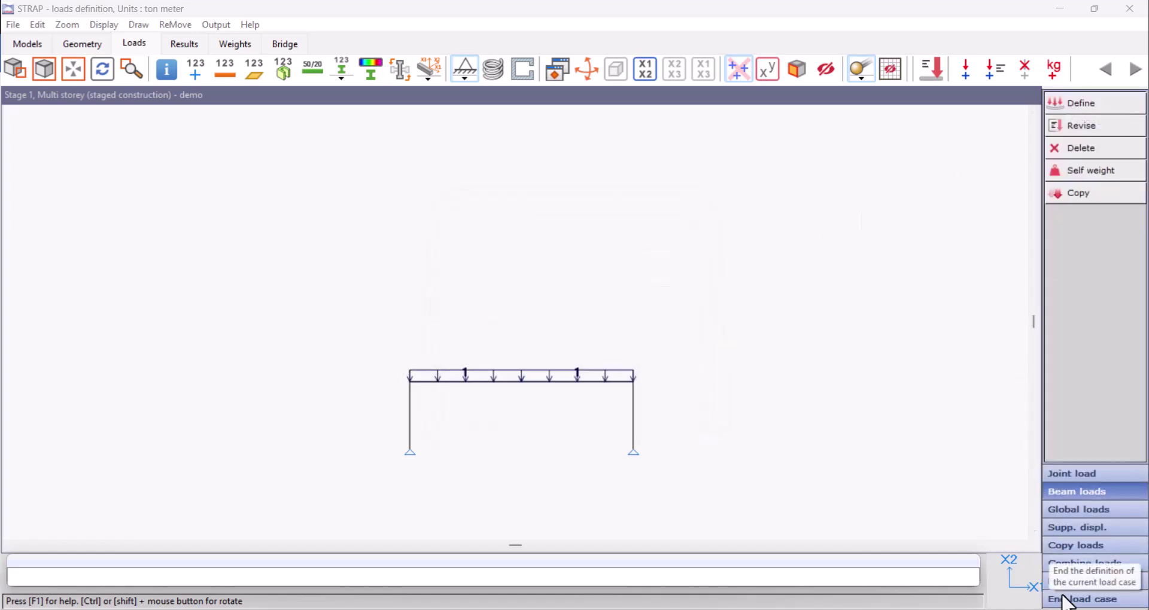
{"action": "left_click", "coordinate": [1068, 600]}
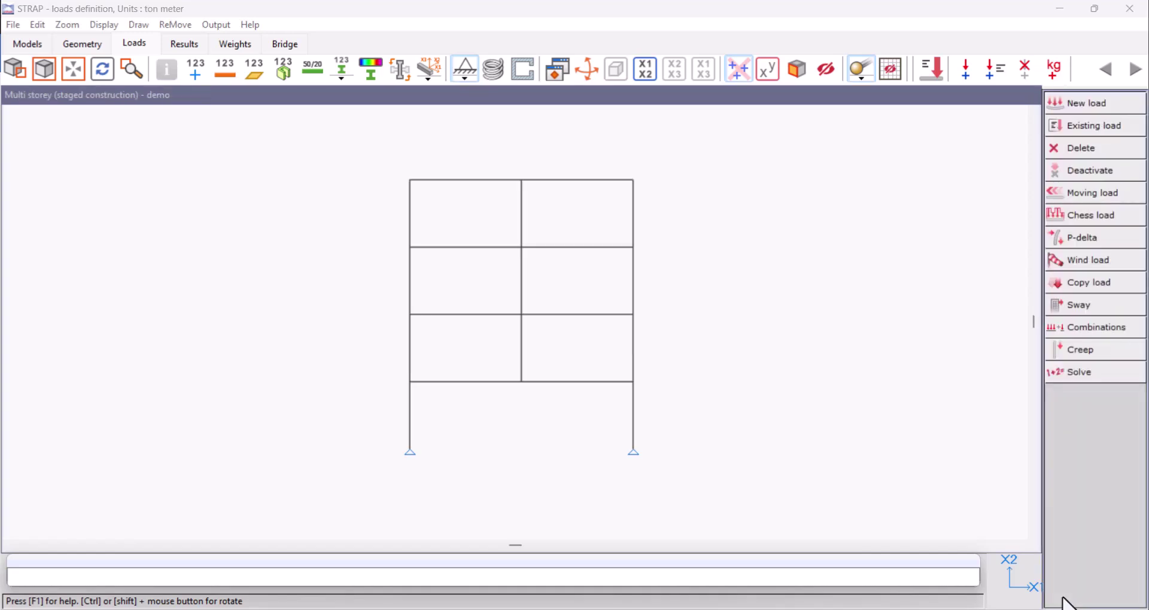
Create load case 'Stage 2' assigned to construction Stage 2.
{"action": "left_click", "coordinate": [1081, 110]}
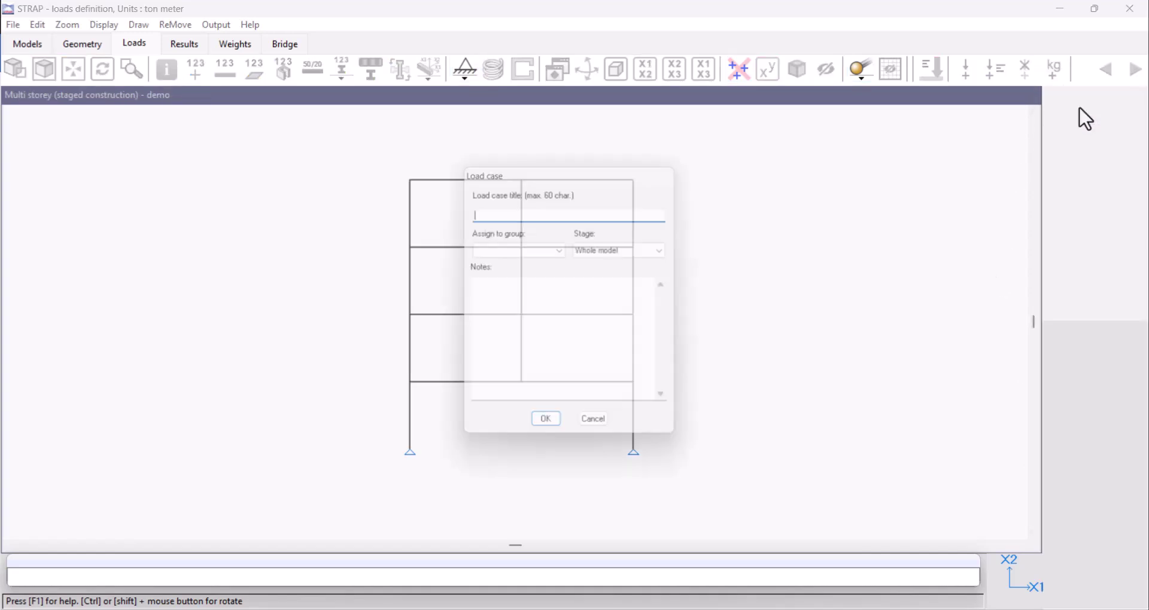
{"action": "type", "text": "S"}
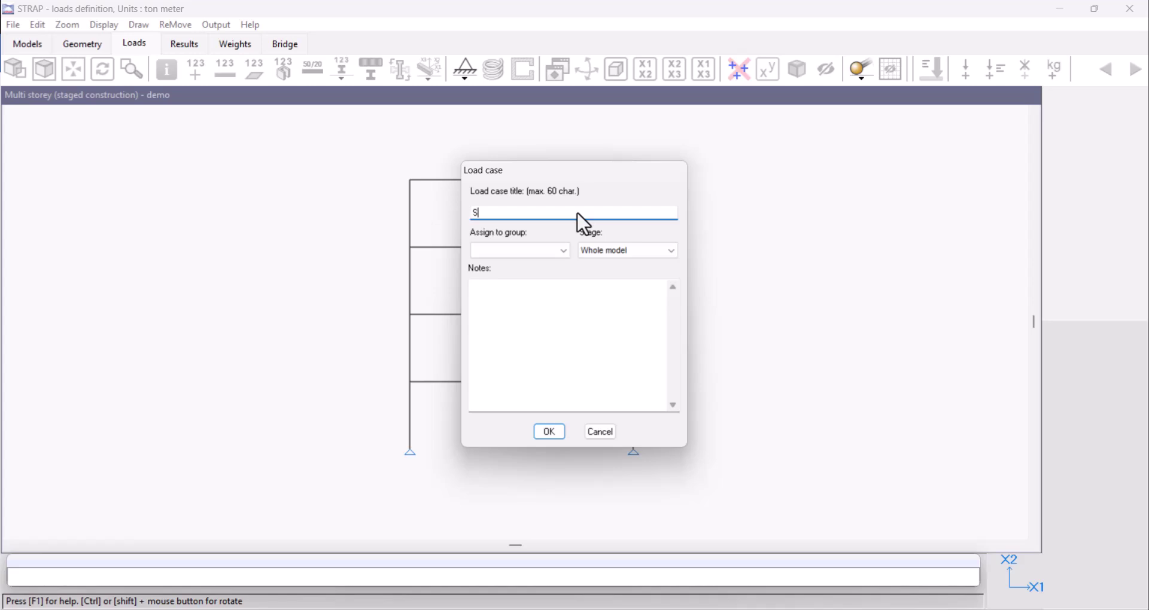
{"action": "type", "text": "tage 2"}
{"action": "left_click", "coordinate": [669, 254]}
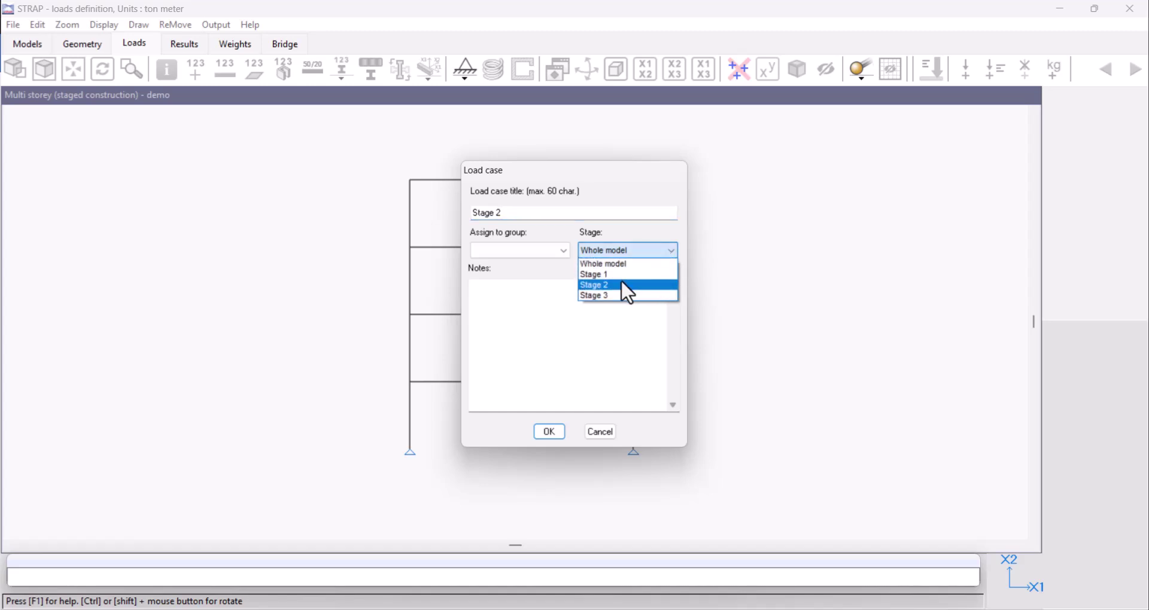
{"action": "left_click", "coordinate": [621, 283]}
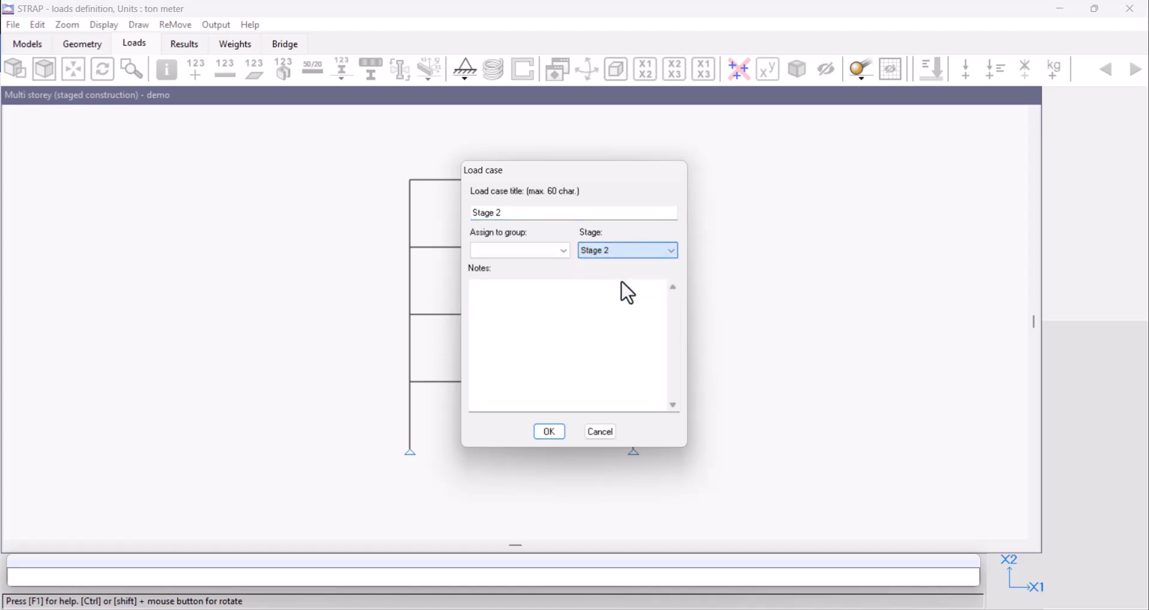
{"action": "left_click", "coordinate": [558, 428]}
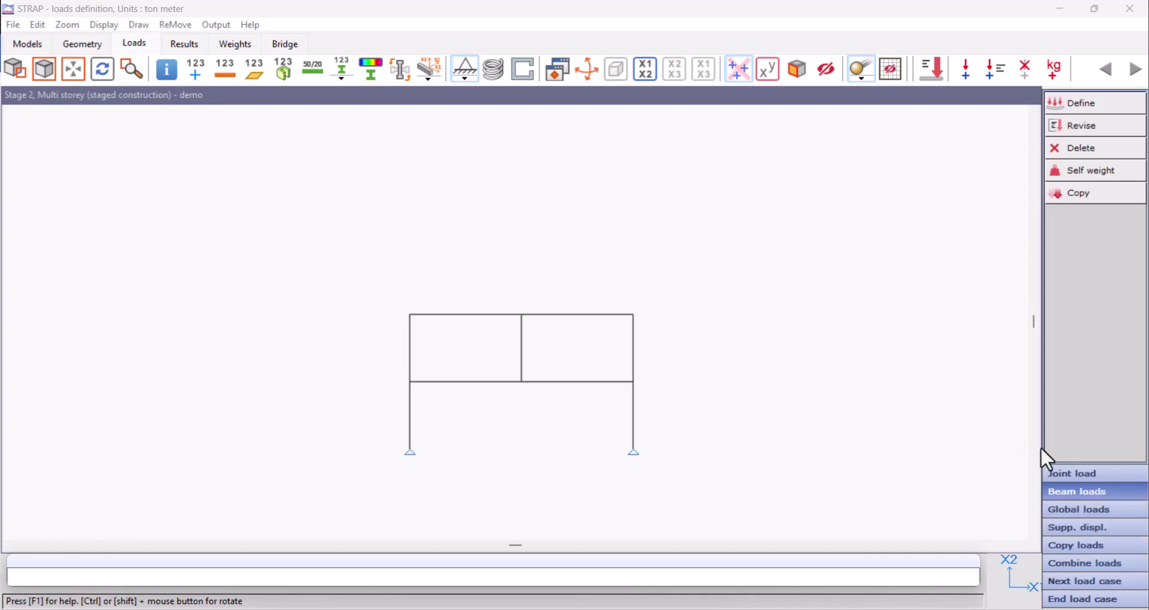
Put a -1 ton/m uniform load on the second-storey beams and close the load case.
{"action": "left_click", "coordinate": [1059, 106]}
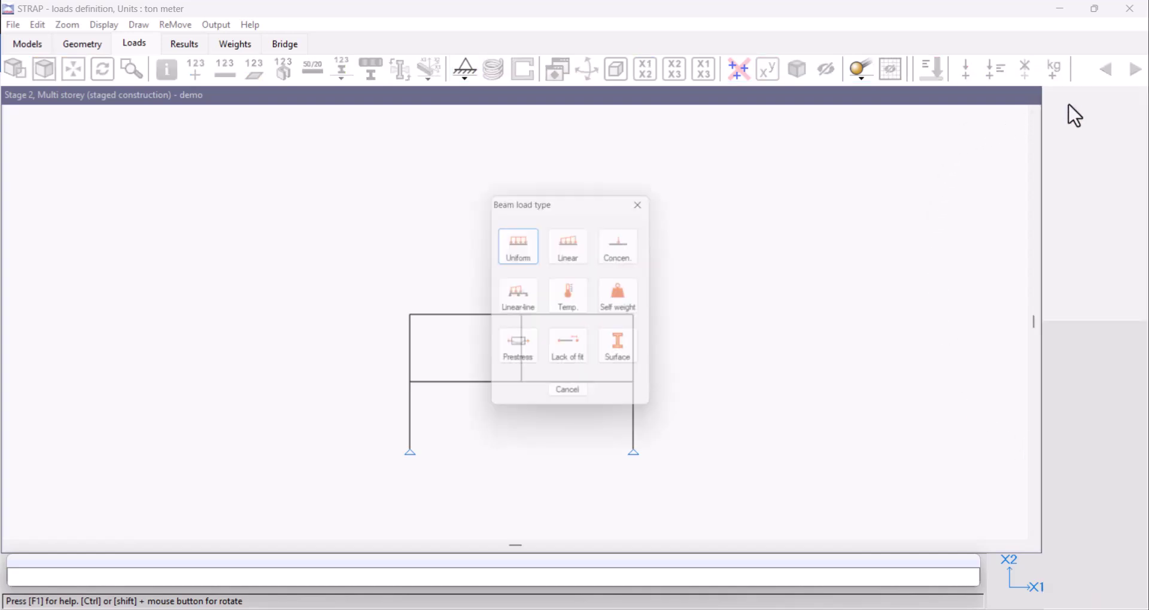
{"action": "left_click", "coordinate": [531, 240]}
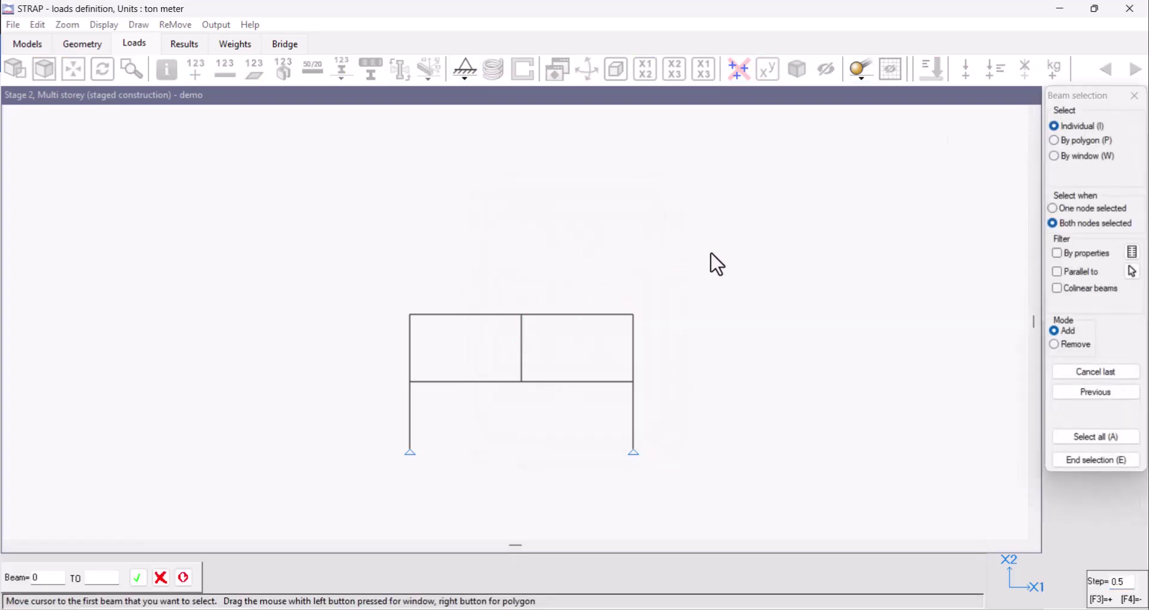
{"action": "left_click_drag", "start_coordinate": [712, 251], "coordinate": [376, 335]}
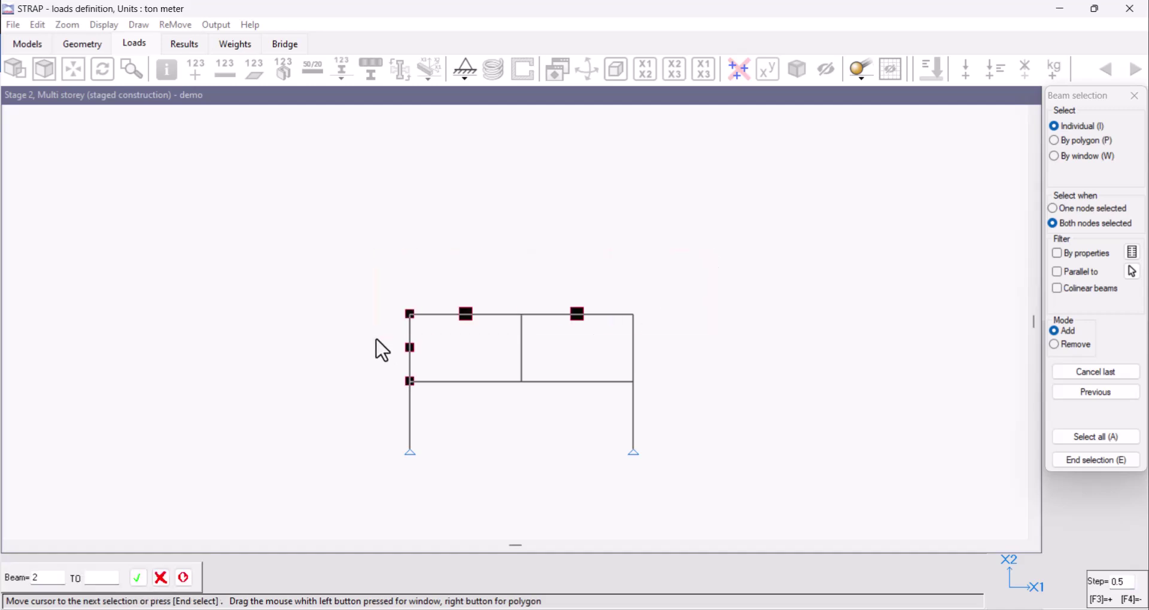
{"action": "key", "text": "e"}
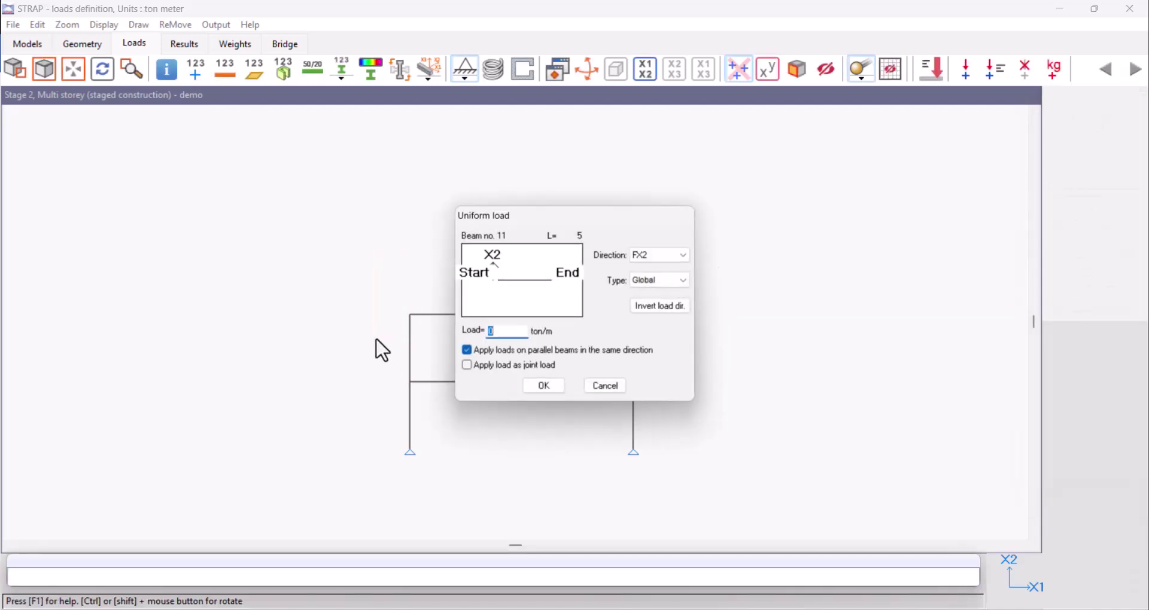
{"action": "type", "text": "-1"}
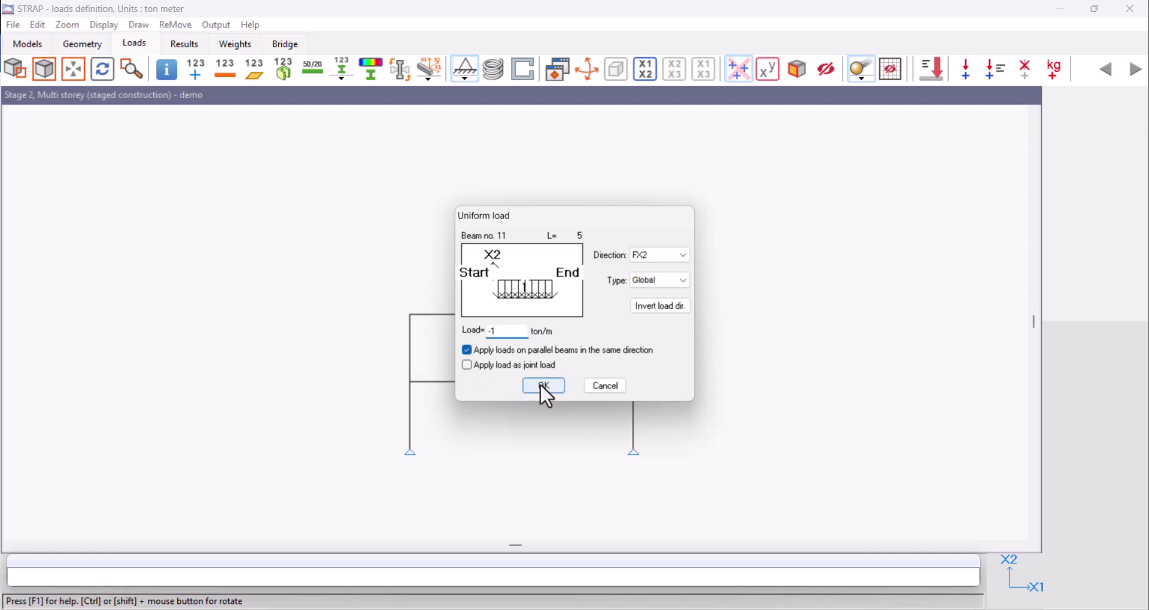
{"action": "left_click", "coordinate": [541, 386]}
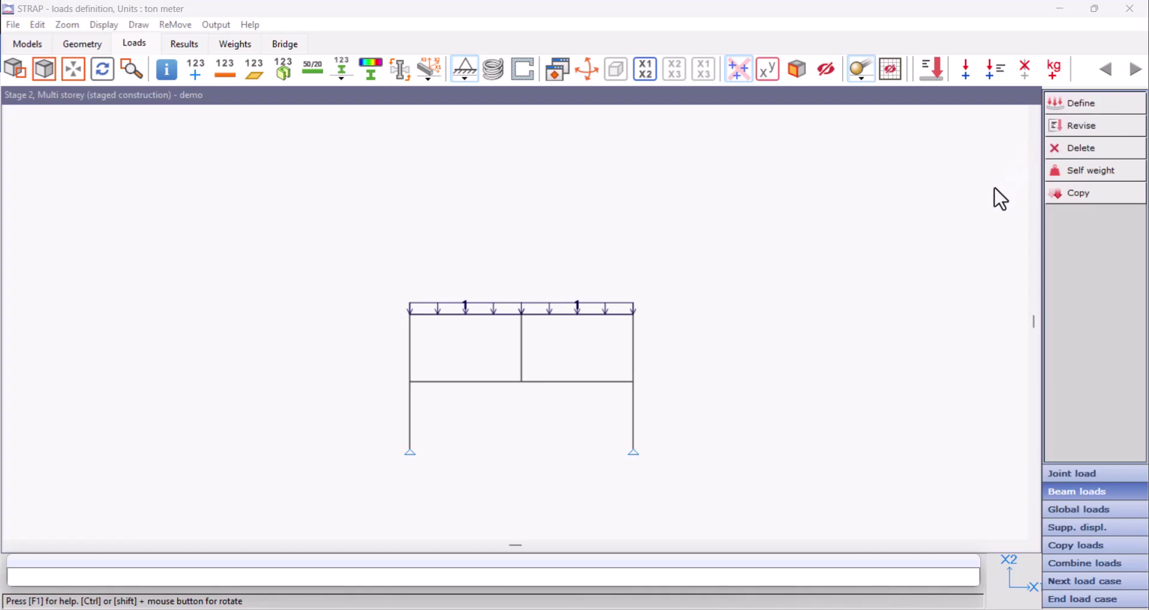
{"action": "left_click", "coordinate": [1080, 599]}
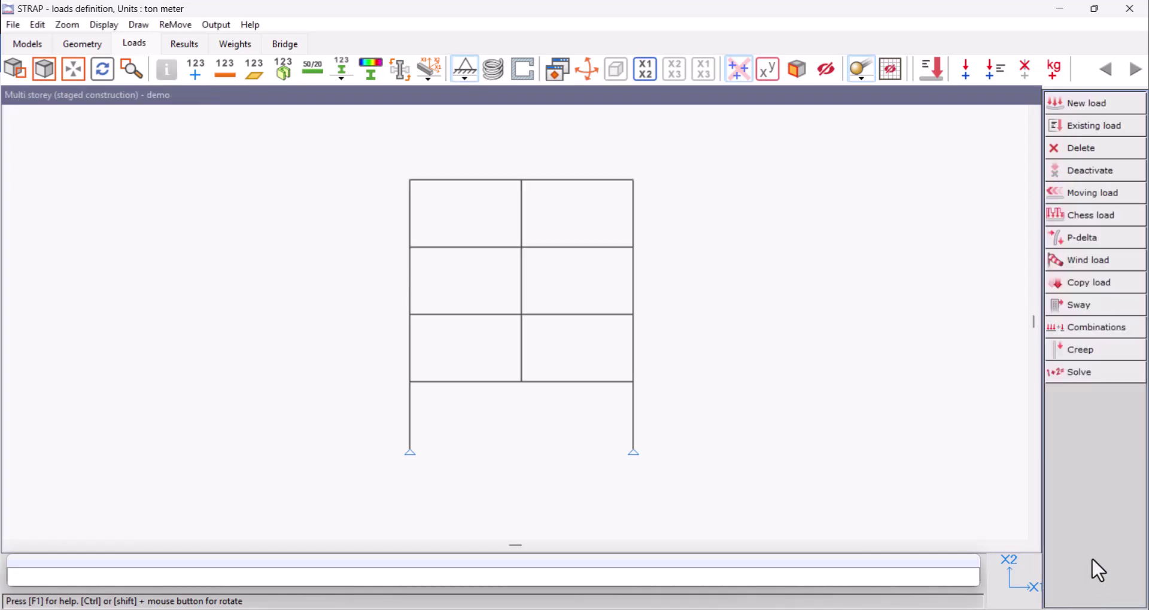
Create load case 'Stage 3' assigned to construction Stage 3.
{"action": "left_click", "coordinate": [1087, 105]}
{"action": "type", "text": "S"}
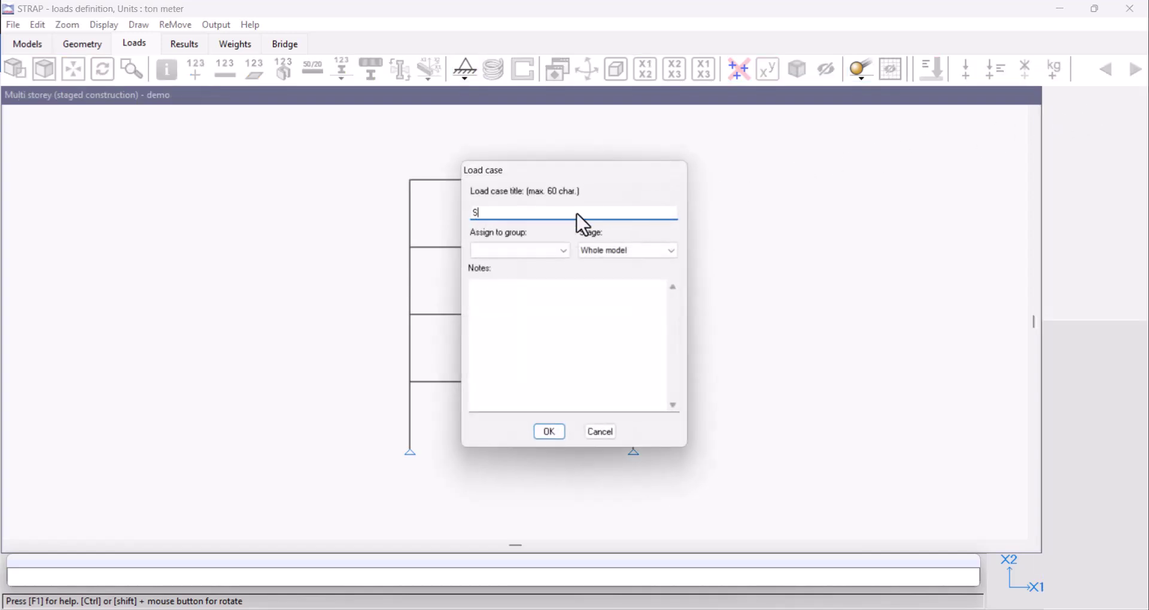
{"action": "type", "text": "tage 3"}
{"action": "left_click", "coordinate": [630, 251]}
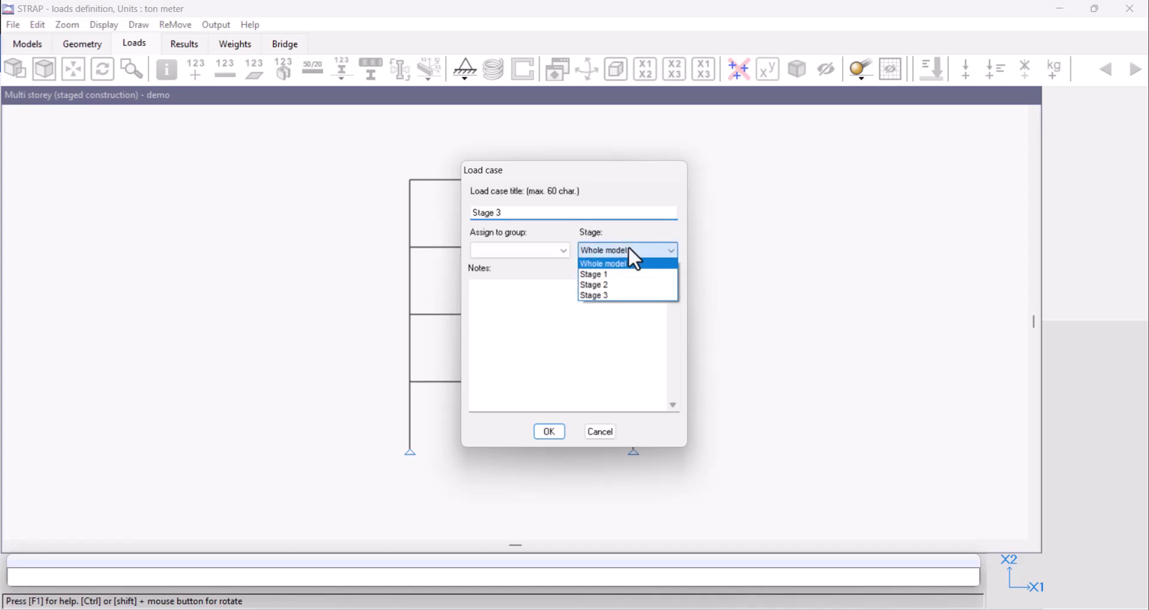
{"action": "left_click", "coordinate": [634, 296]}
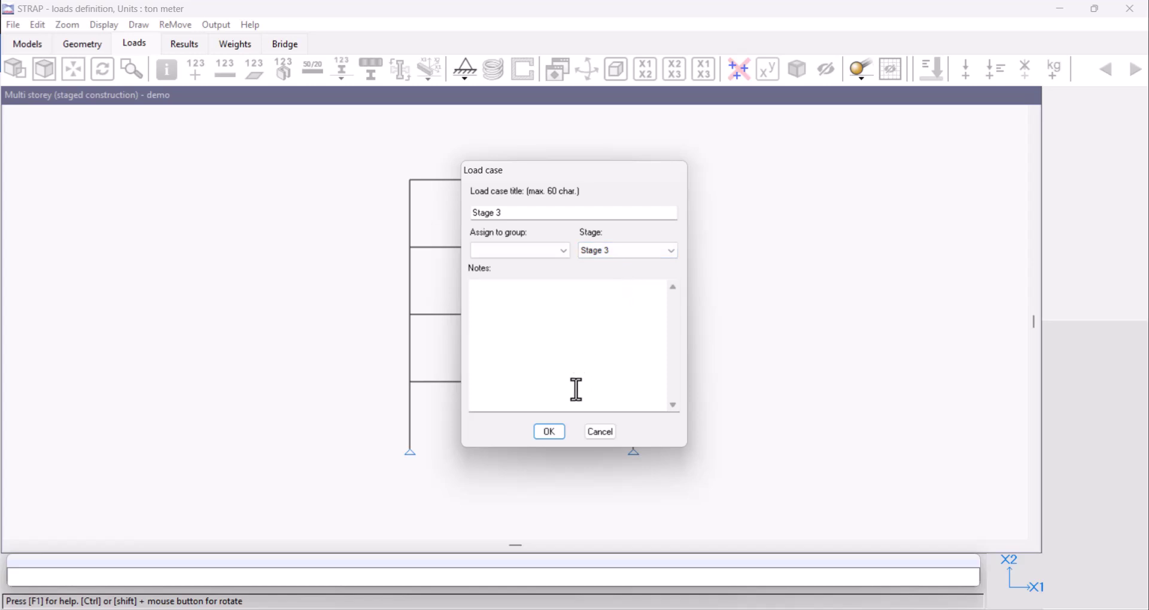
{"action": "left_click", "coordinate": [549, 432]}
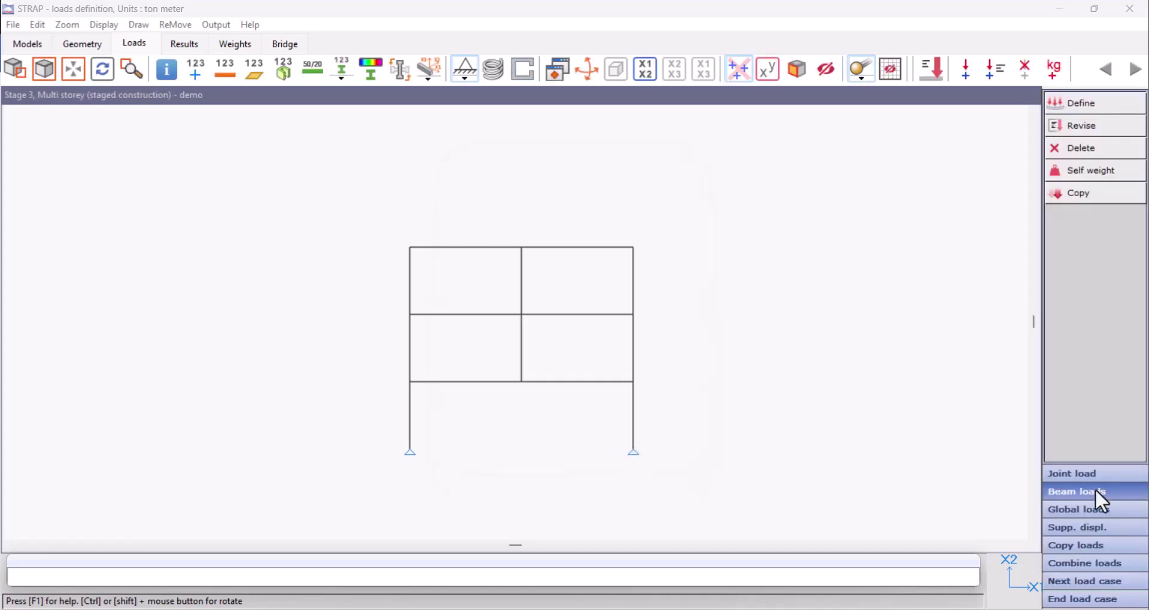
Put a -1 ton/m uniform load on the top beams of Stage 3 and close the load case.
{"action": "left_click", "coordinate": [1114, 104]}
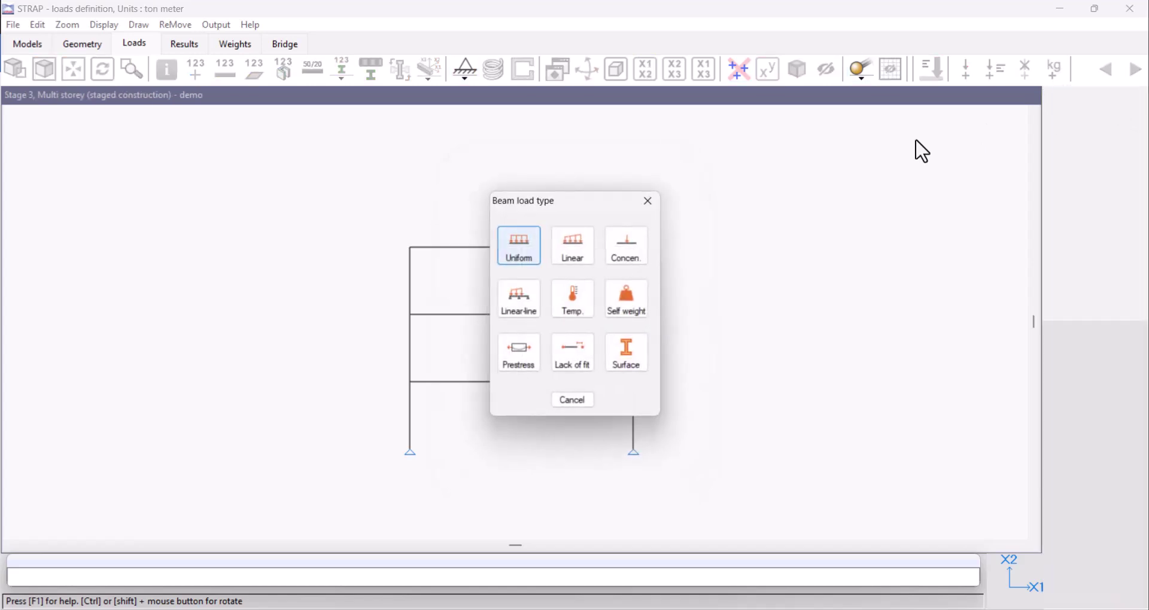
{"action": "left_click", "coordinate": [519, 247]}
{"action": "left_click_drag", "start_coordinate": [686, 199], "coordinate": [362, 276]}
{"action": "key", "text": "e"}
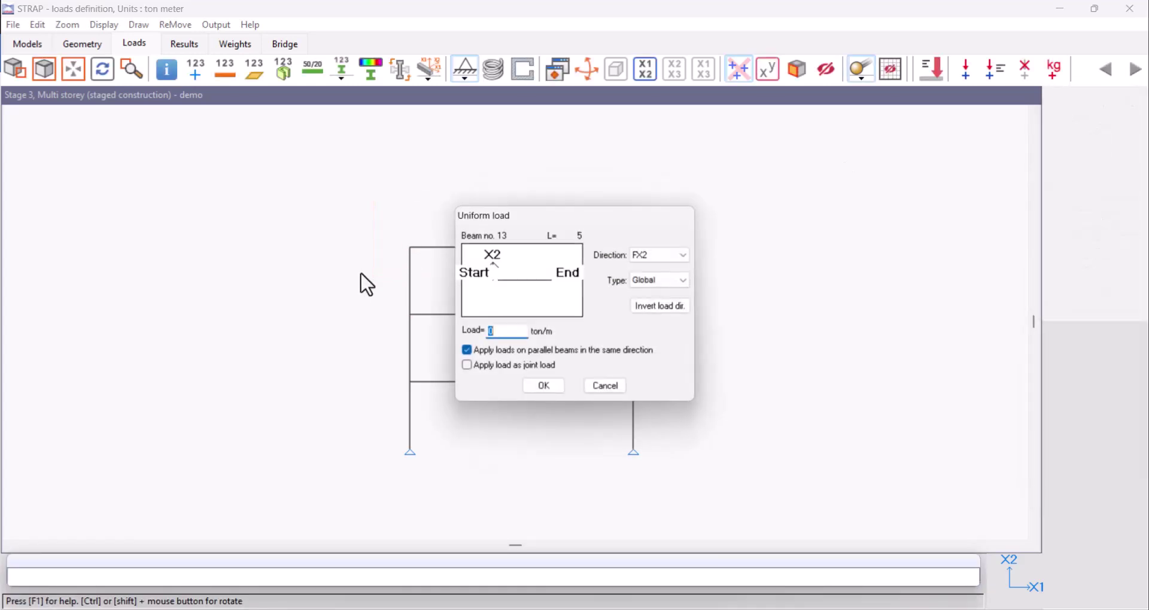
{"action": "type", "text": "-1"}
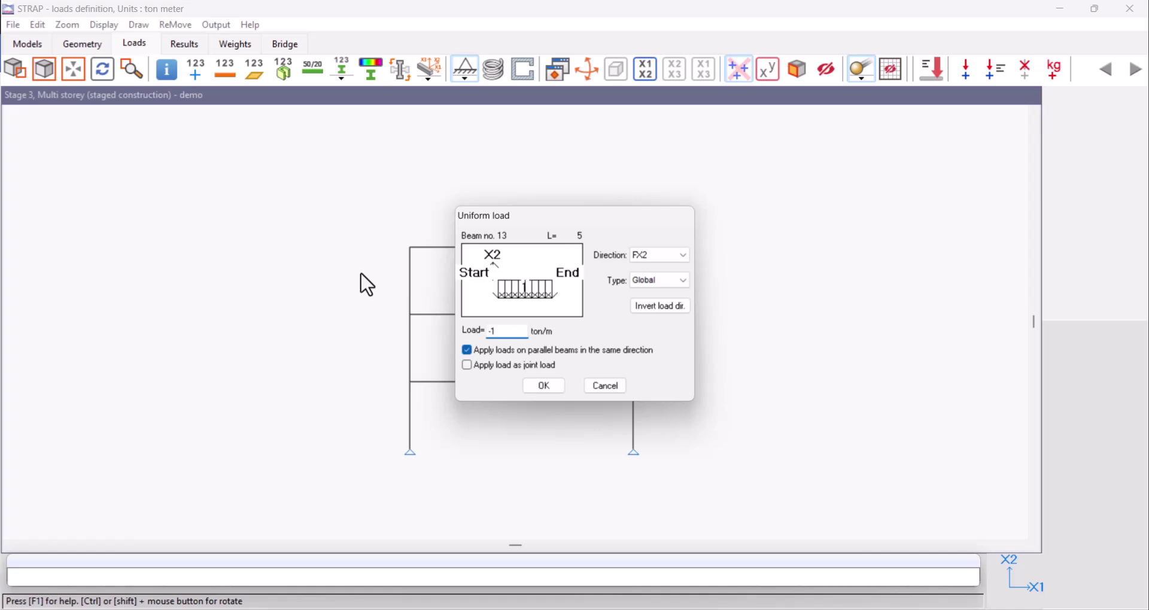
{"action": "left_click", "coordinate": [530, 383]}
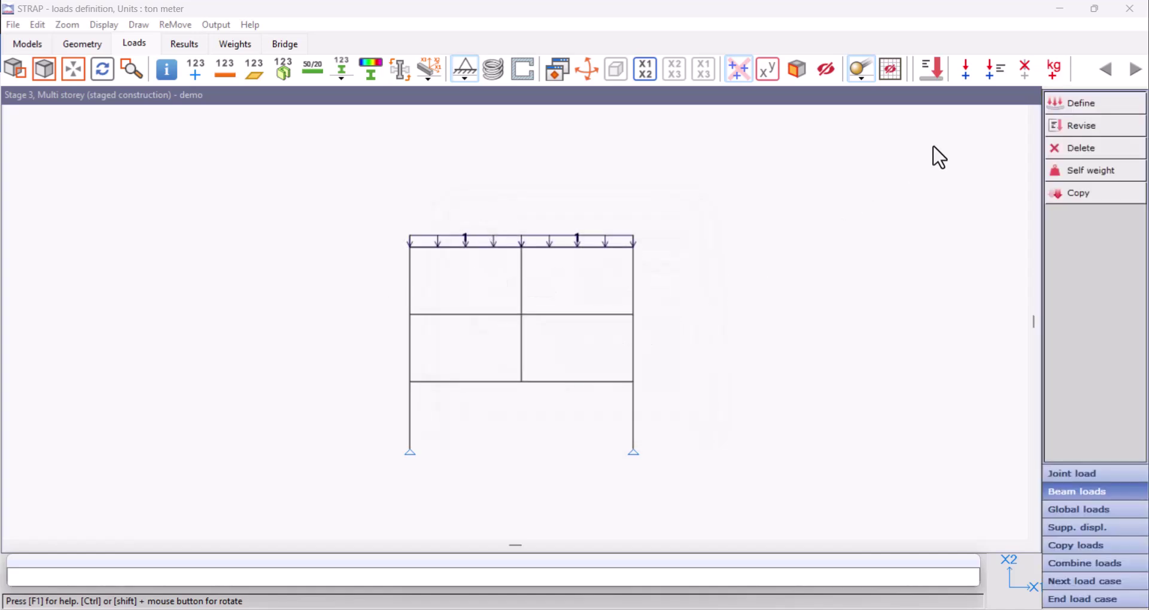
{"action": "left_click", "coordinate": [1102, 600]}
Create load case 'Stage 4' on the whole model.
{"action": "left_click", "coordinate": [1099, 103]}
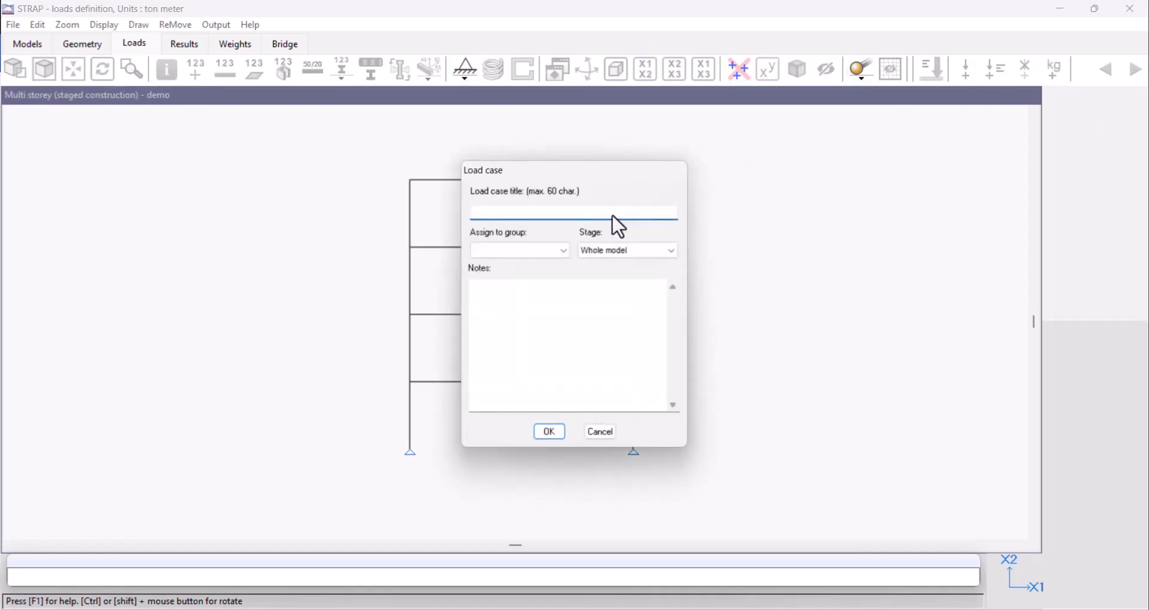
{"action": "type", "text": "Stage"}
{"action": "type", "text": " 4"}
{"action": "left_click", "coordinate": [648, 250]}
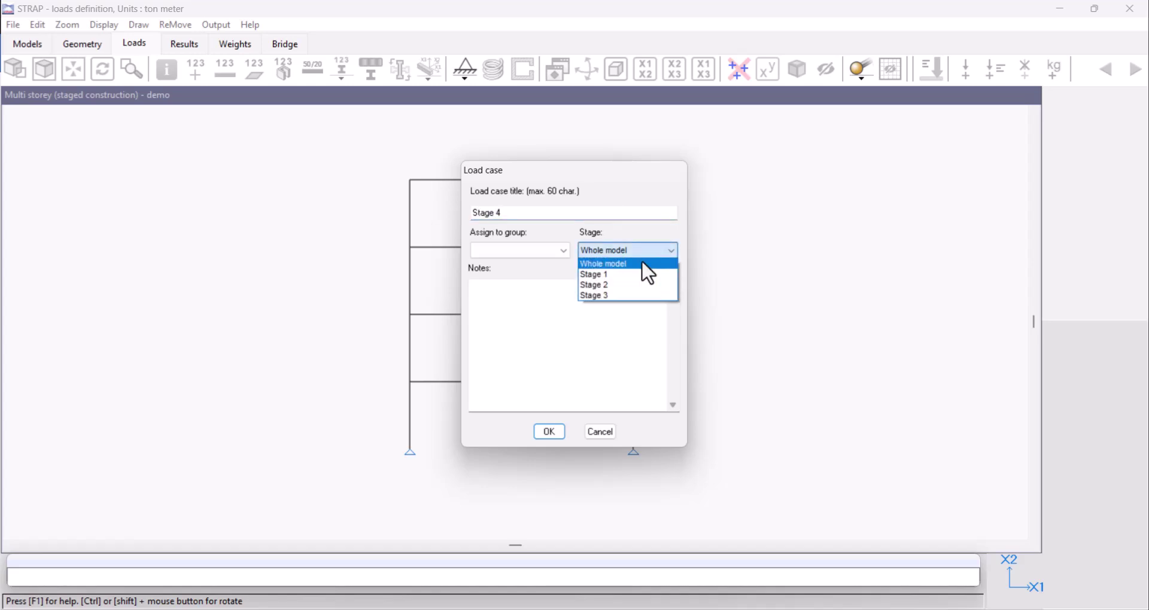
{"action": "left_click", "coordinate": [644, 264]}
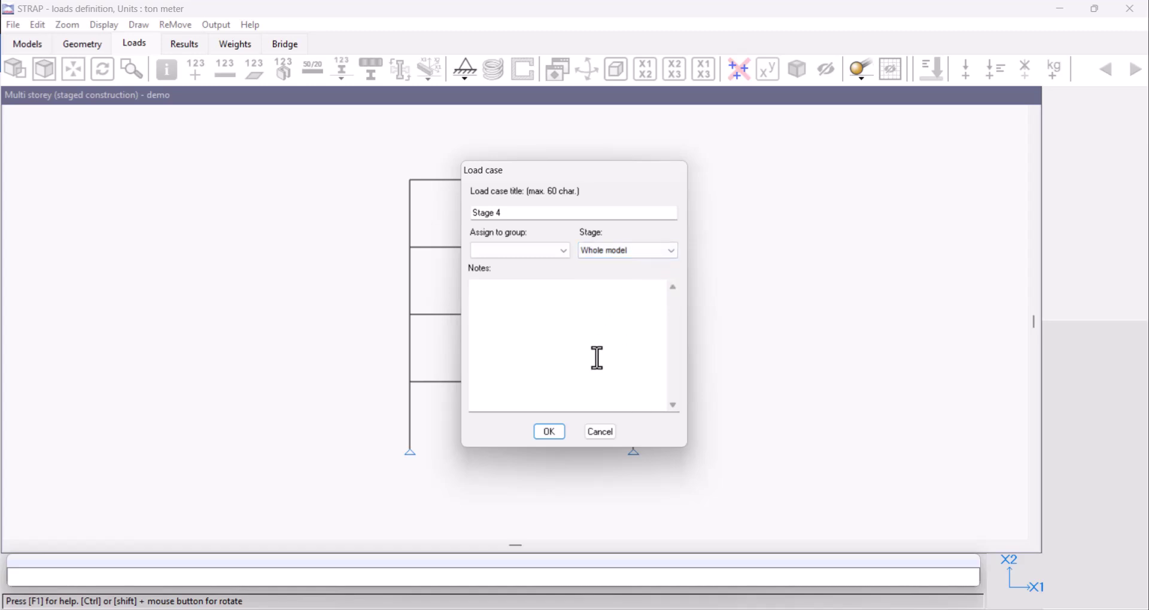
{"action": "left_click", "coordinate": [559, 432]}
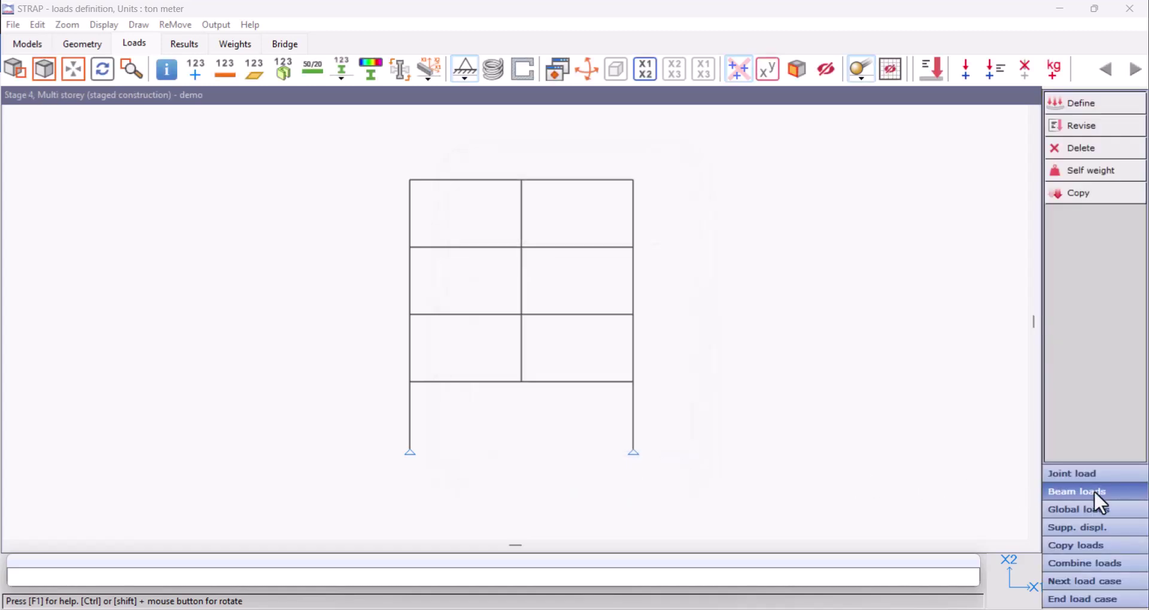
Put a -1 ton/m uniform load on the roof beams and close the load case.
{"action": "left_click", "coordinate": [1098, 103]}
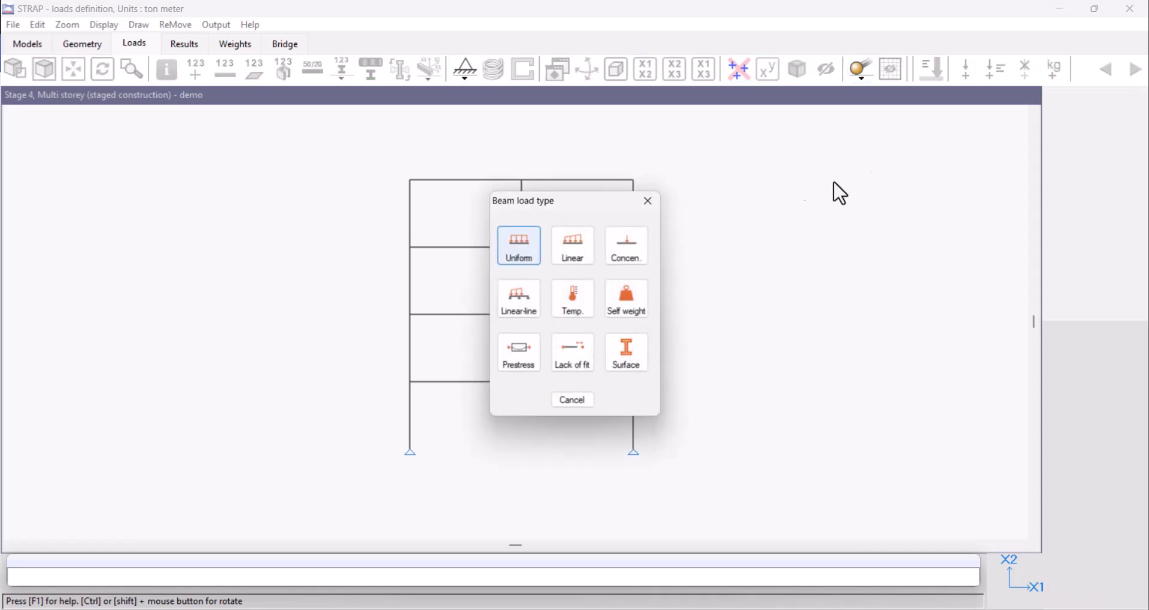
{"action": "left_click", "coordinate": [526, 260]}
{"action": "mouse_move", "coordinate": [676, 167]}
{"action": "left_mouse_down"}
{"action": "mouse_move", "coordinate": [572, 197]}
{"action": "mouse_move", "coordinate": [389, 213]}
{"action": "left_mouse_up"}
{"action": "key", "text": "e"}
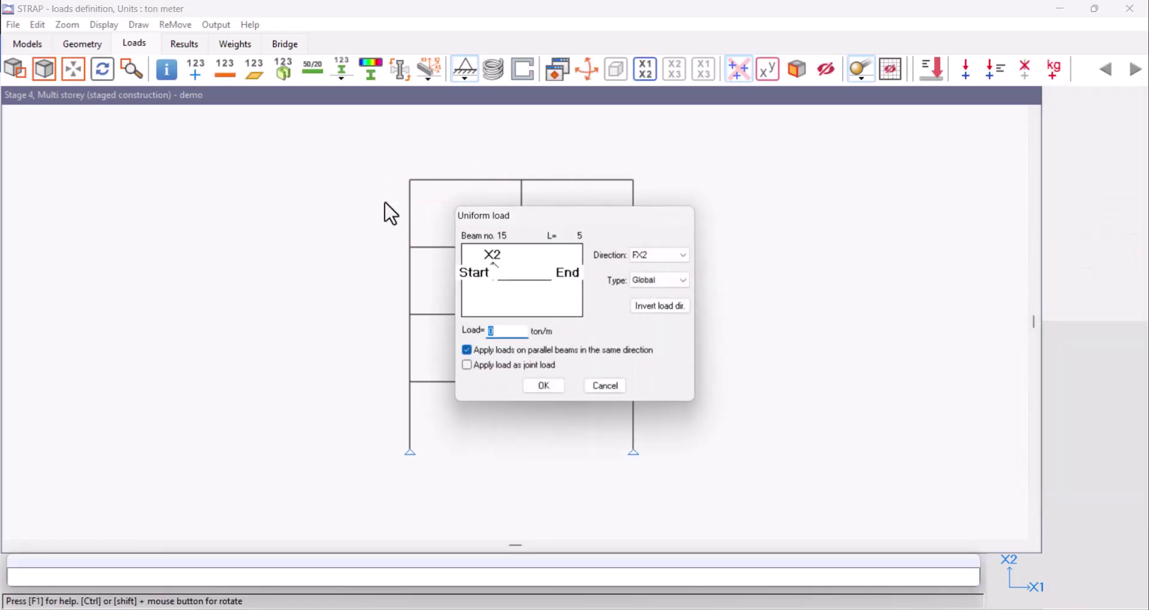
{"action": "type", "text": "-1"}
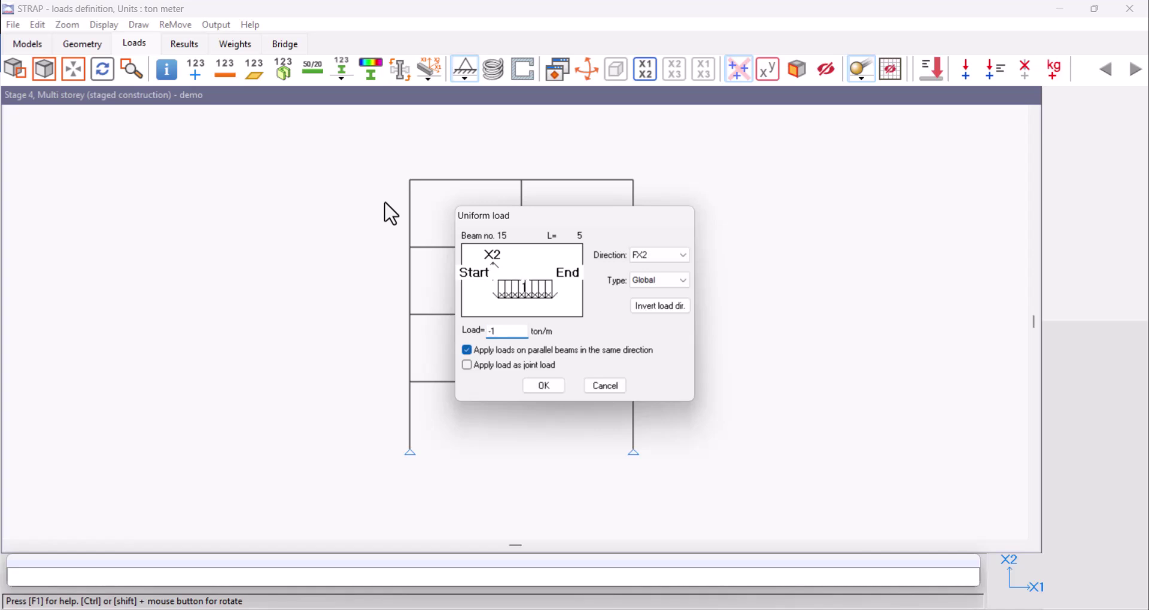
{"action": "left_click", "coordinate": [538, 386]}
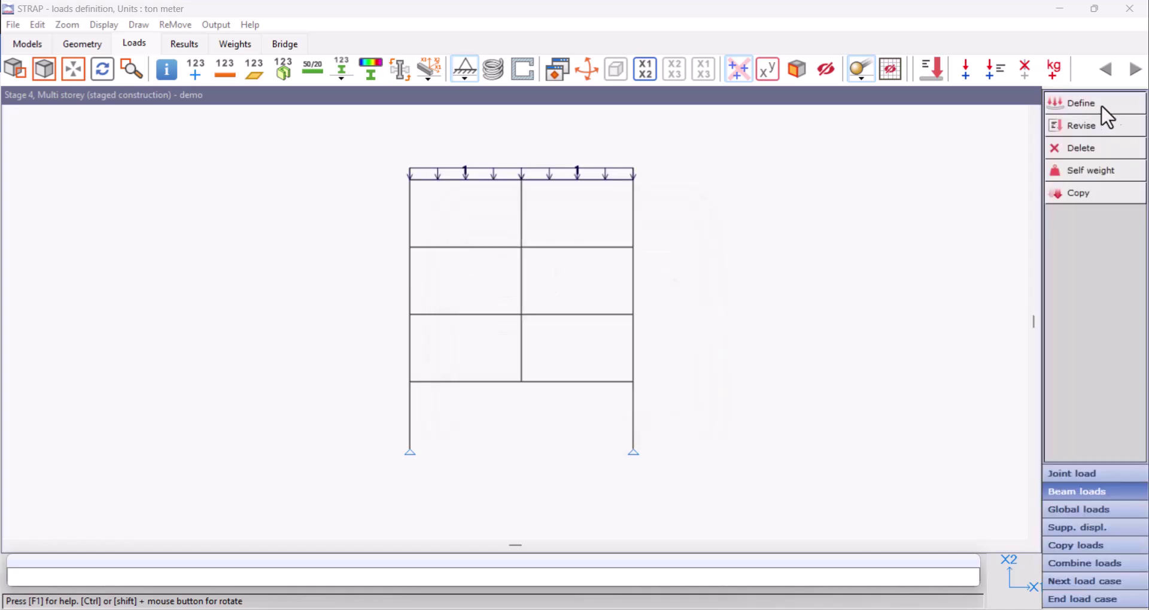
{"action": "left_click", "coordinate": [1086, 600]}
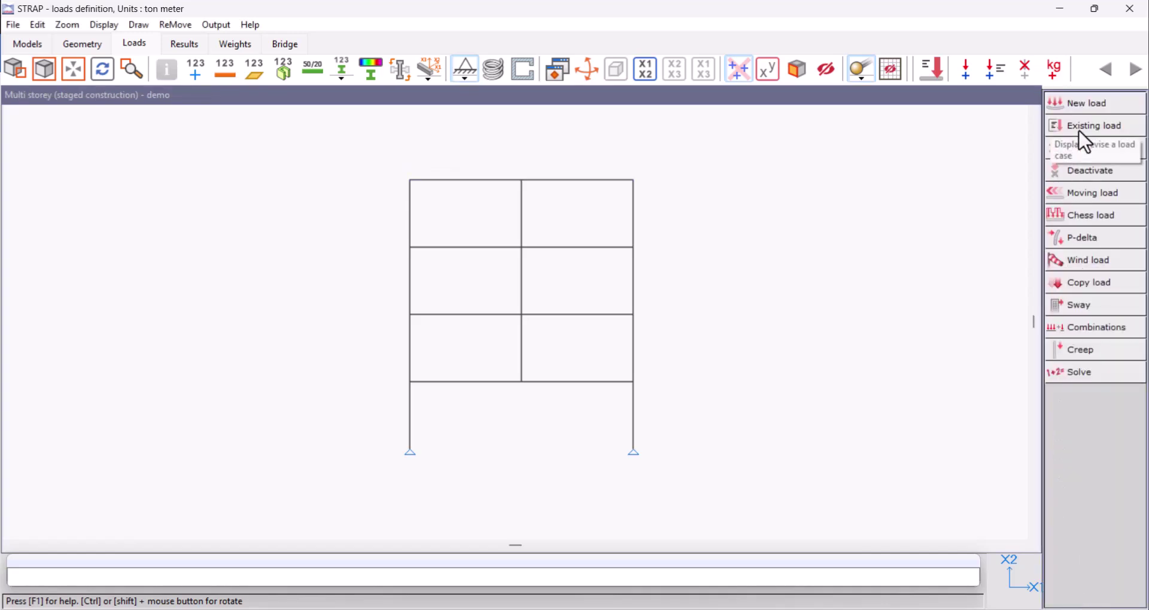
Review load cases Stage 1 through Stage 4, checking each 1 ton/m top-beam load.
{"action": "left_click", "coordinate": [1088, 142]}
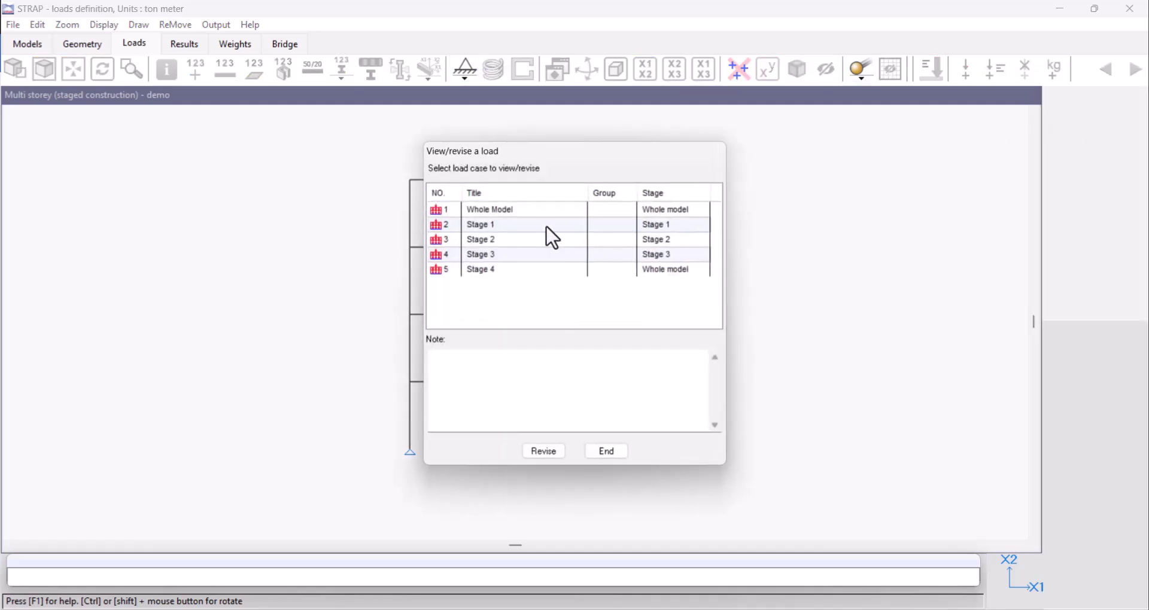
{"action": "double_click", "coordinate": [547, 228]}
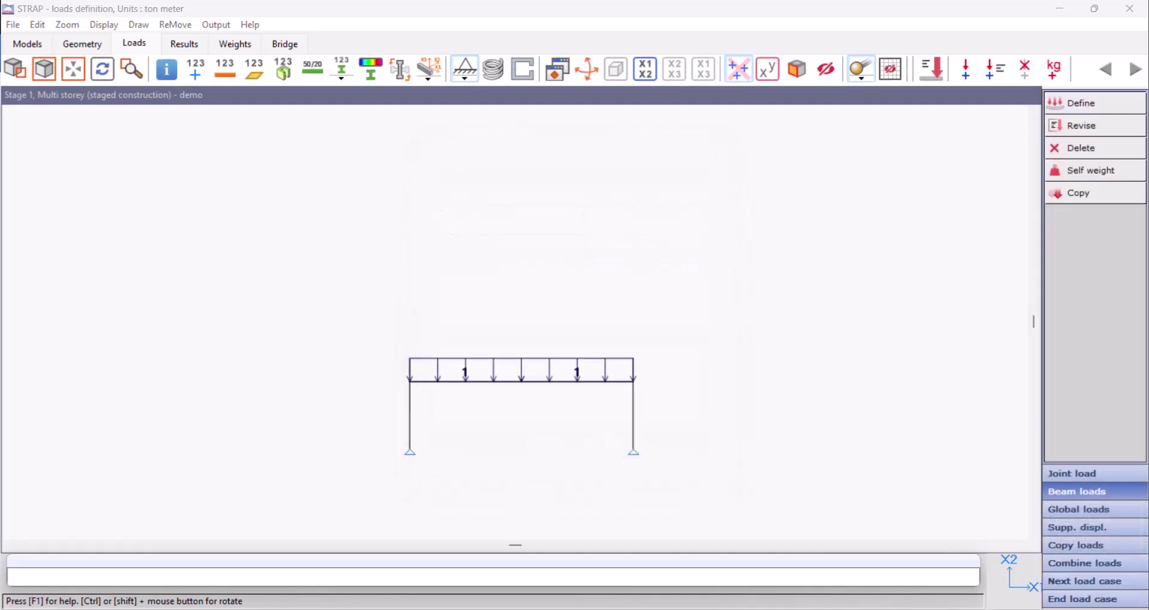
{"action": "left_click", "coordinate": [1127, 584]}
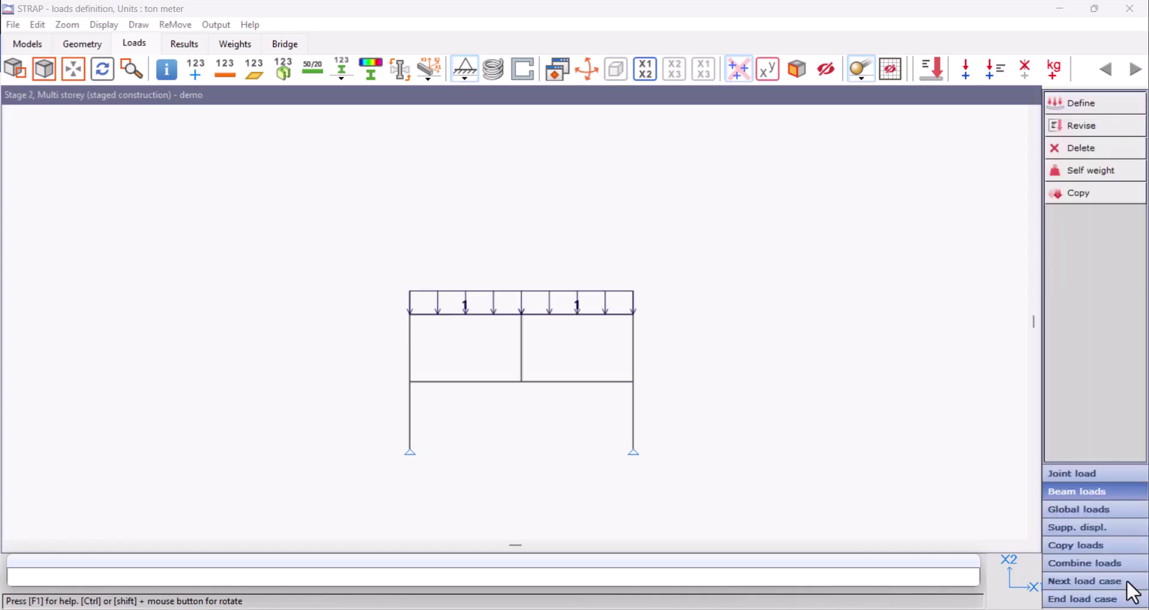
{"action": "left_click", "coordinate": [1127, 584]}
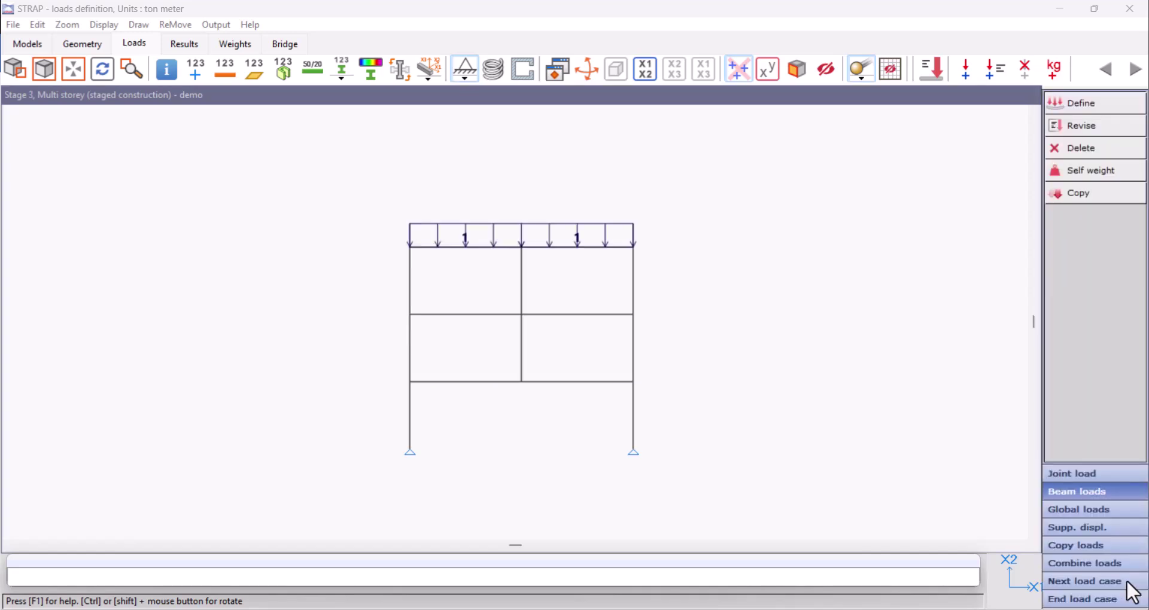
{"action": "left_click", "coordinate": [1127, 583]}
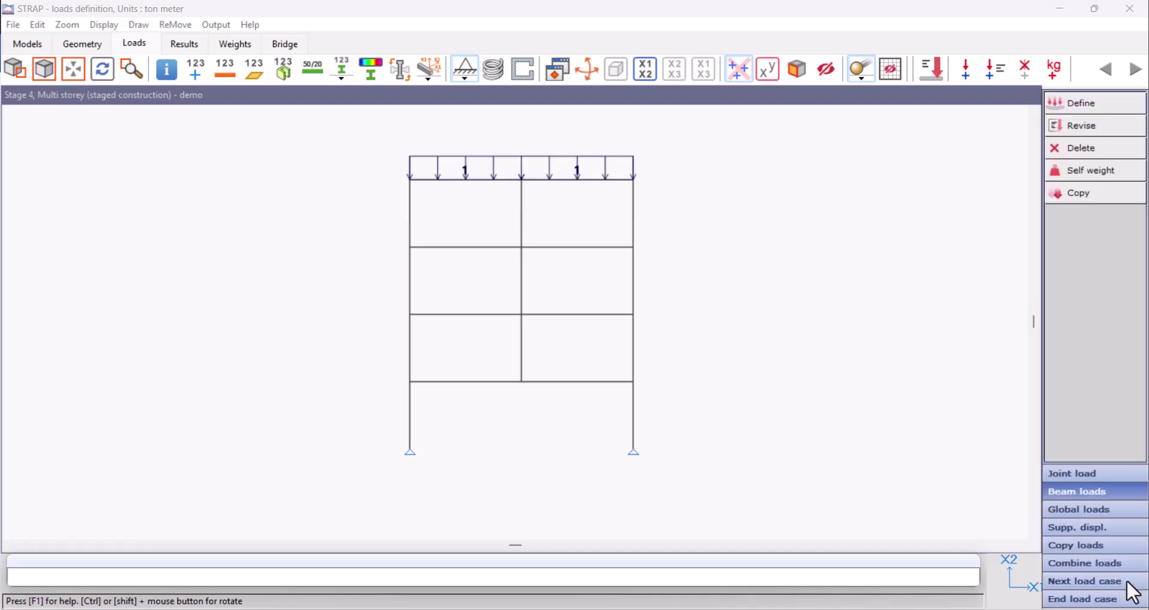
Close the Stage 4 load case and title combination 1 'Stages'.
{"action": "left_click", "coordinate": [1062, 600]}
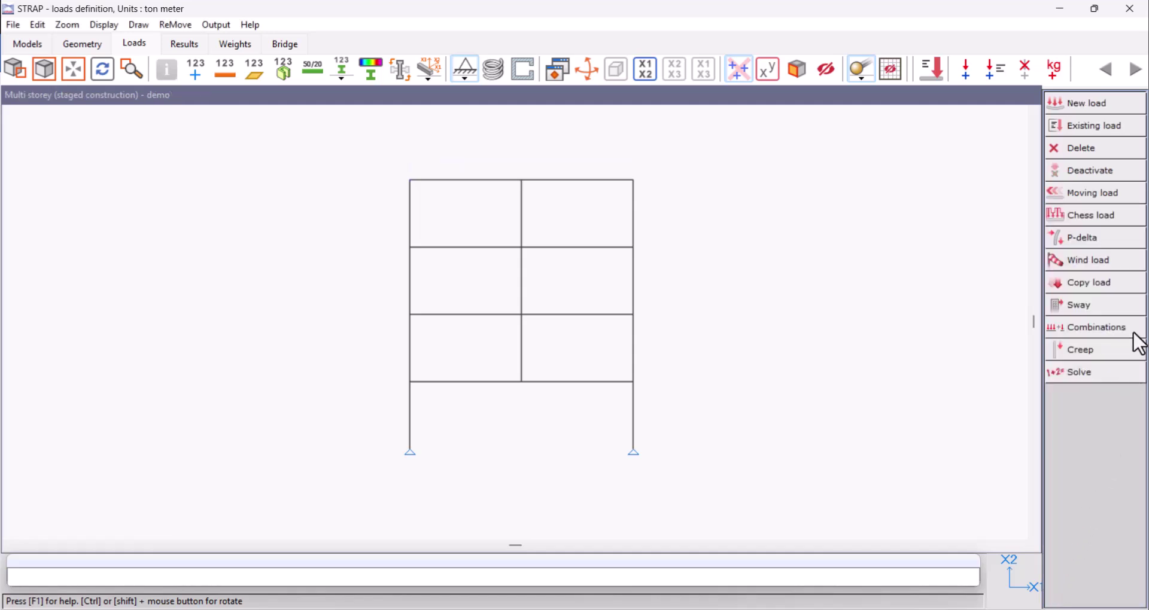
{"action": "left_click", "coordinate": [1105, 327]}
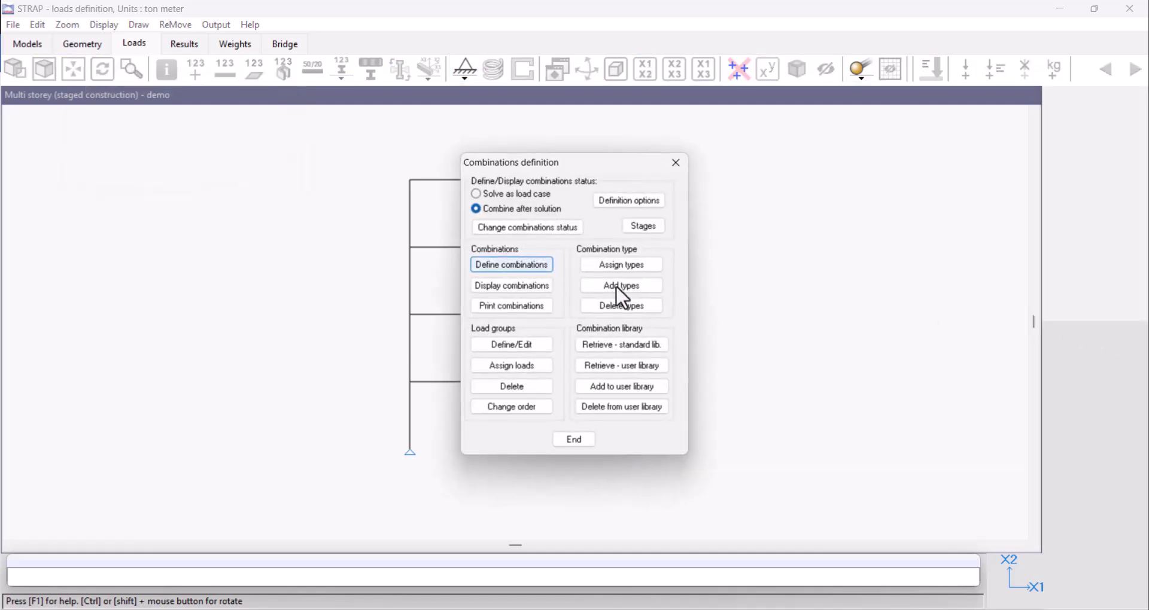
{"action": "left_click", "coordinate": [513, 266]}
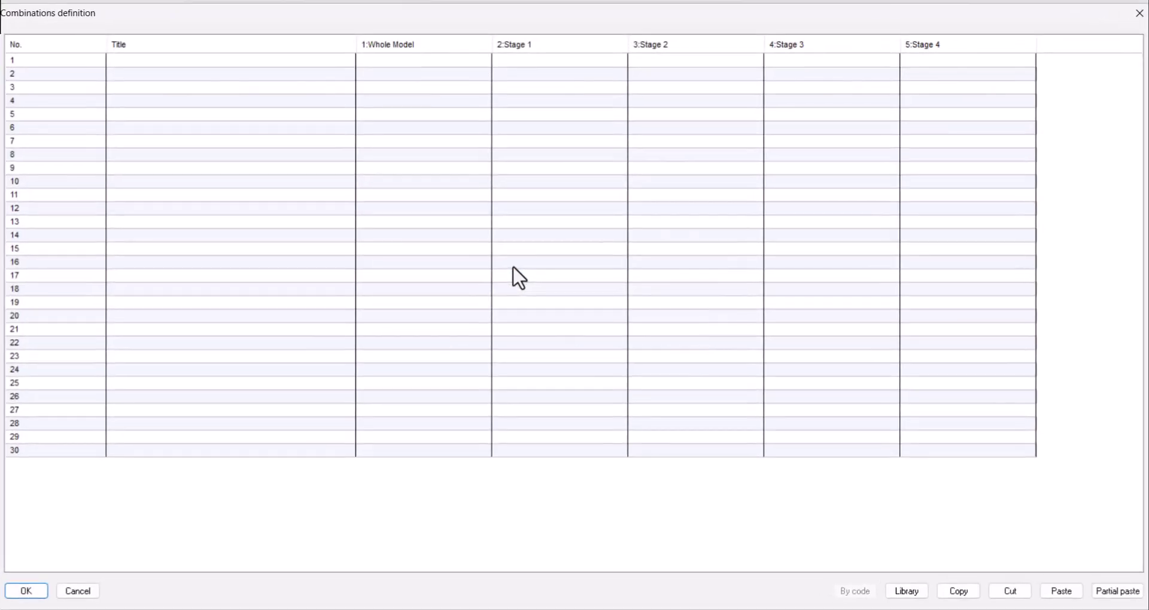
{"action": "left_click", "coordinate": [288, 61]}
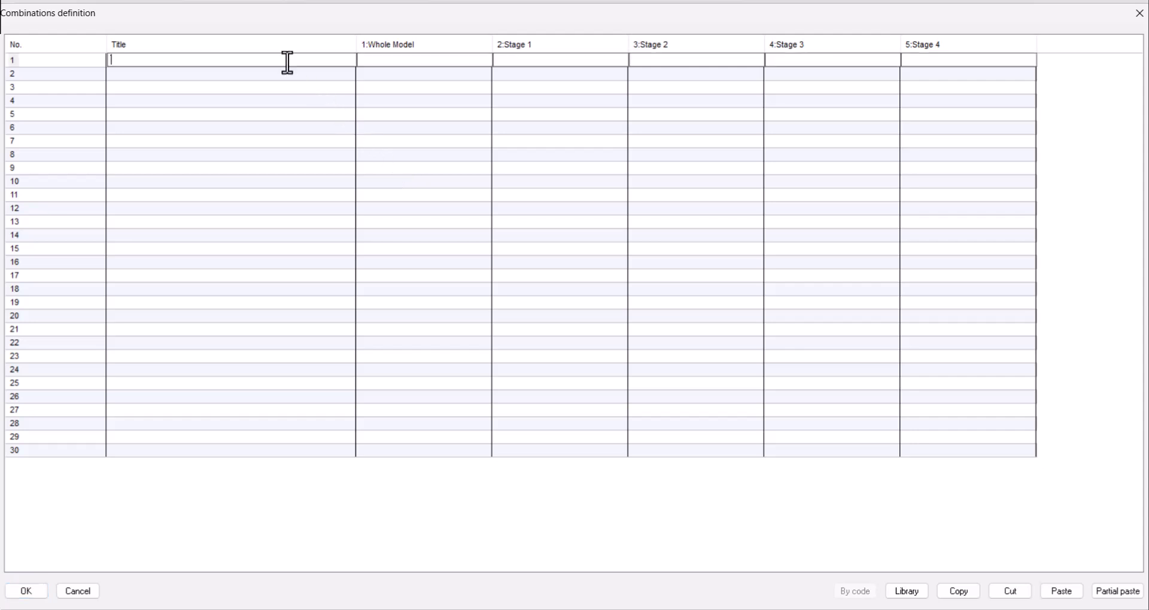
{"action": "type", "text": "Sta"}
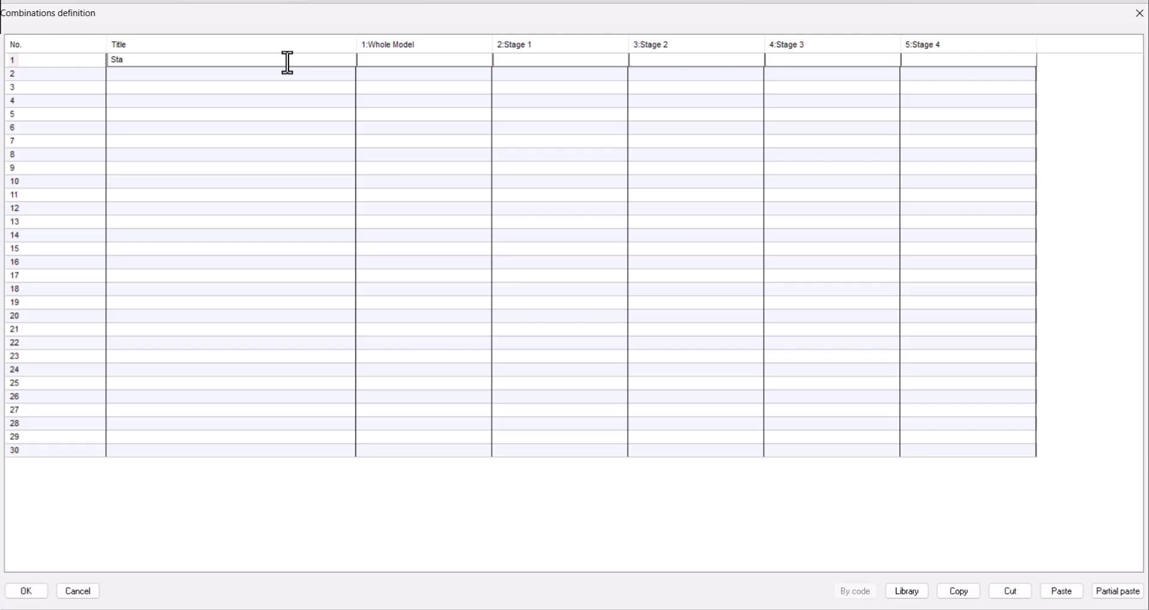
{"action": "type", "text": "ges"}
Give Stage 1 through Stage 4 a factor of 1 each and save the combination.
{"action": "left_click", "coordinate": [532, 59]}
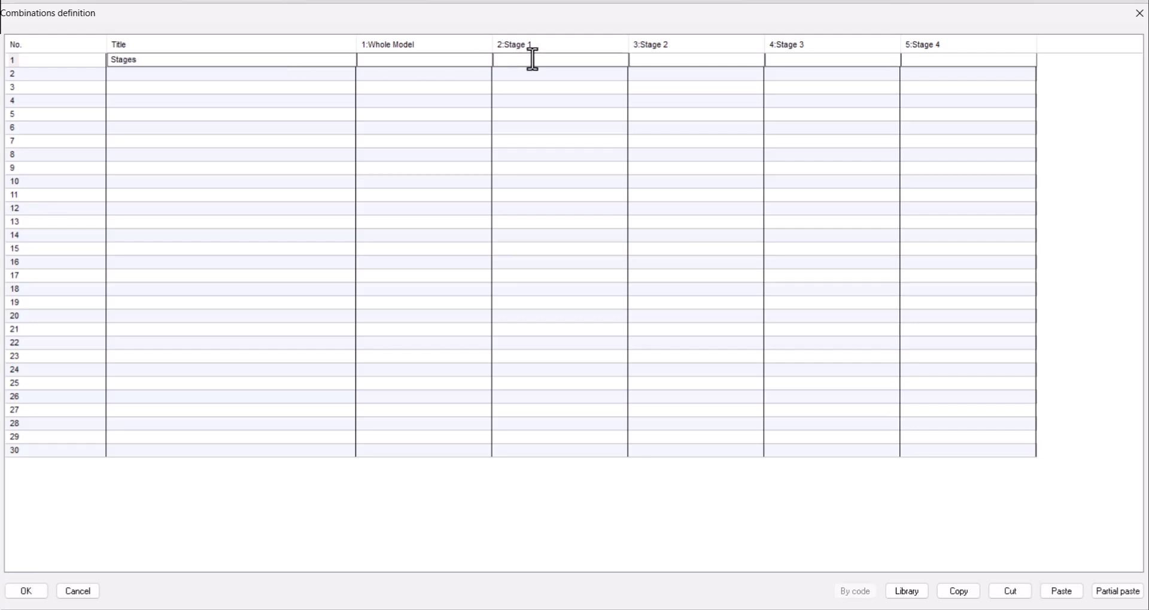
{"action": "type", "text": "1"}
{"action": "key", "text": "Tab"}
{"action": "type", "text": "1"}
{"action": "key", "text": "Tab"}
{"action": "type", "text": "1"}
{"action": "key", "text": "Tab"}
{"action": "type", "text": "1"}
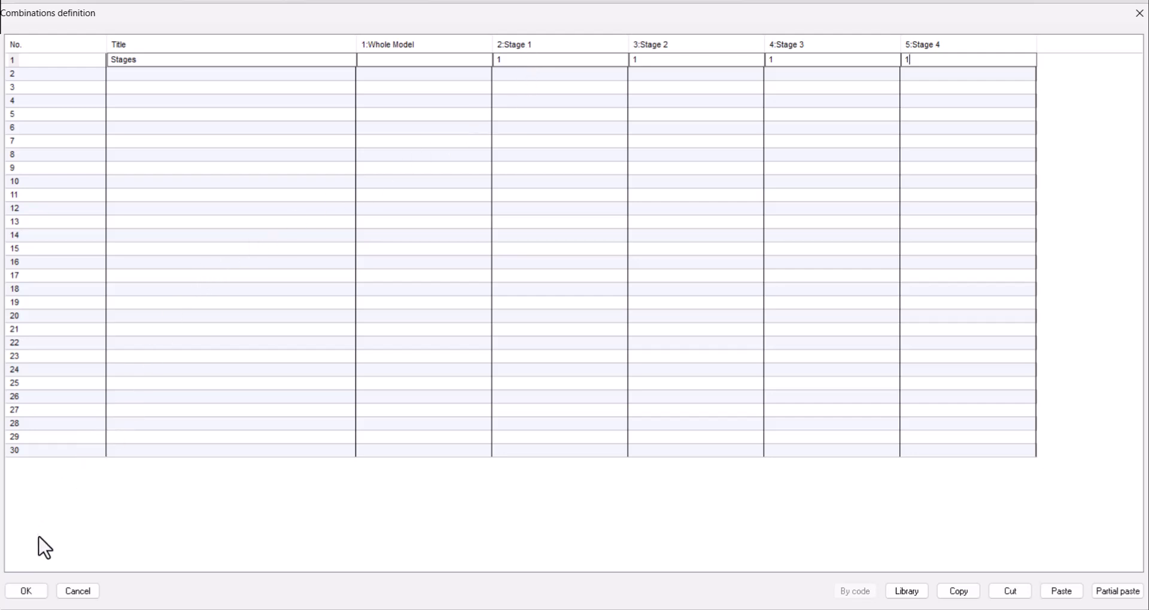
{"action": "left_click", "coordinate": [31, 592]}
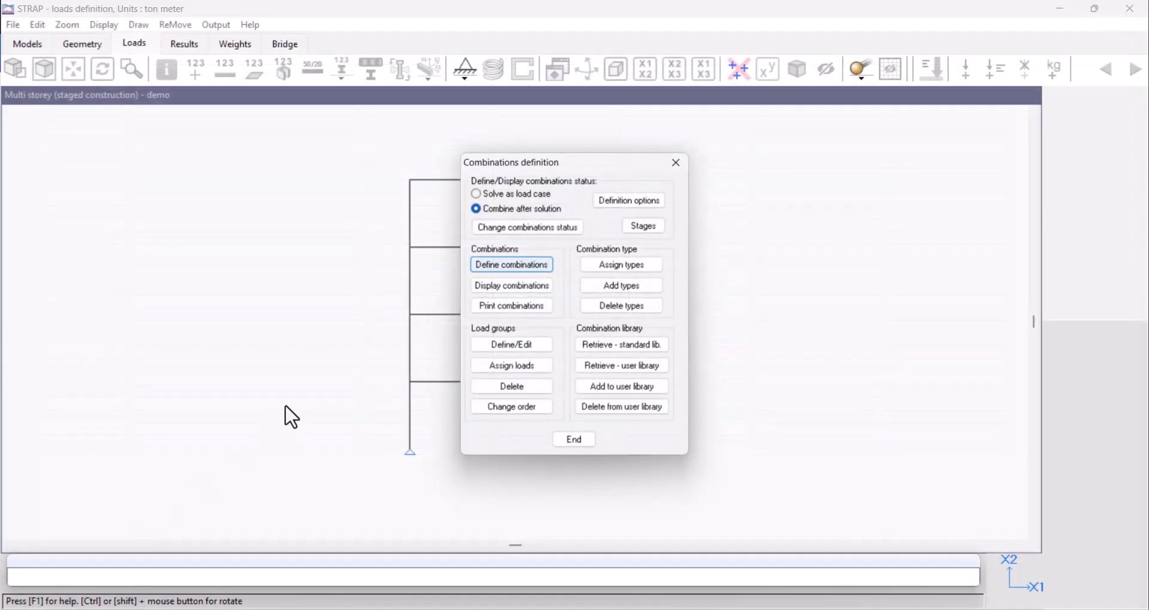
Draw beam M3 moment diagrams, stepping the Load box from 2 - Stage 1 to 5 - Stage 4.
{"action": "left_click", "coordinate": [575, 441]}
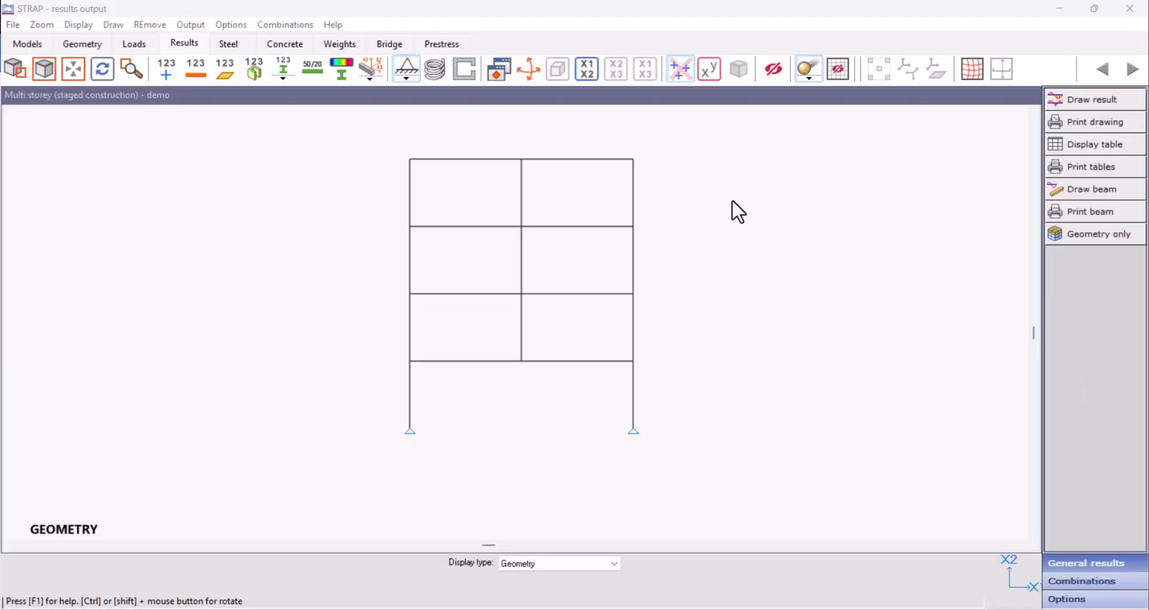
{"action": "left_click", "coordinate": [564, 563]}
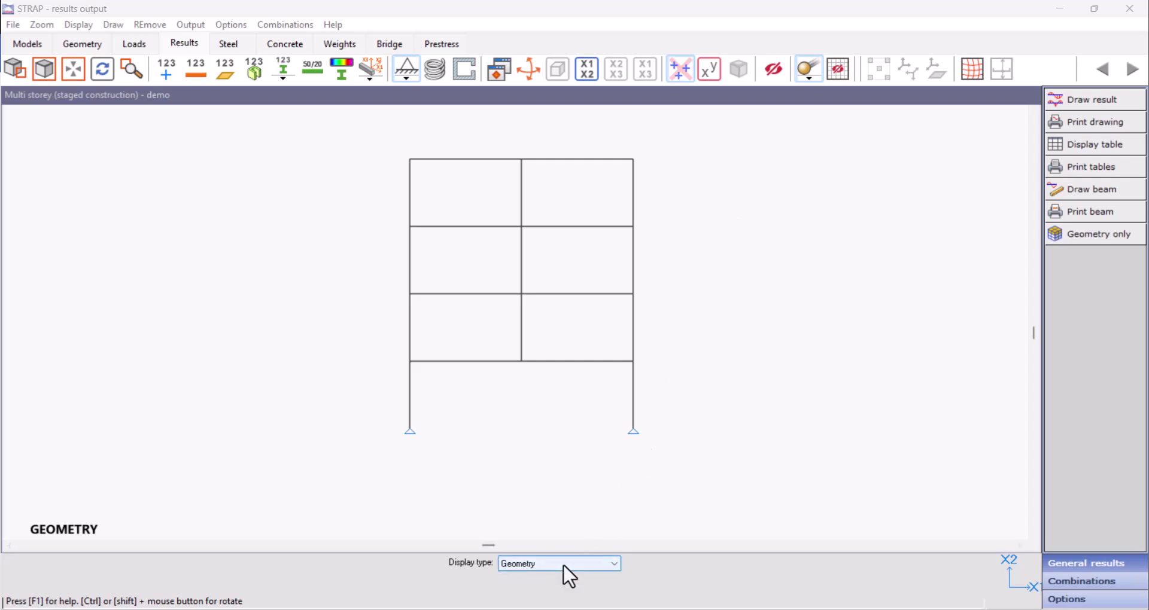
{"action": "left_click", "coordinate": [562, 588]}
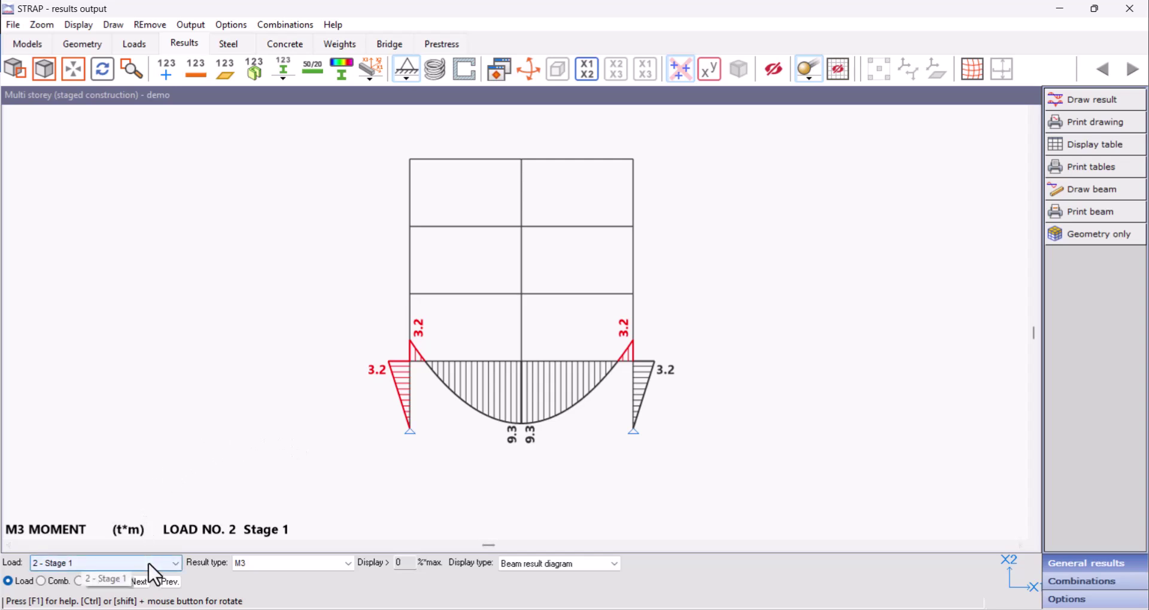
{"action": "scroll", "coordinate": [148, 562], "scroll_direction": "down", "scroll_amount": 1}
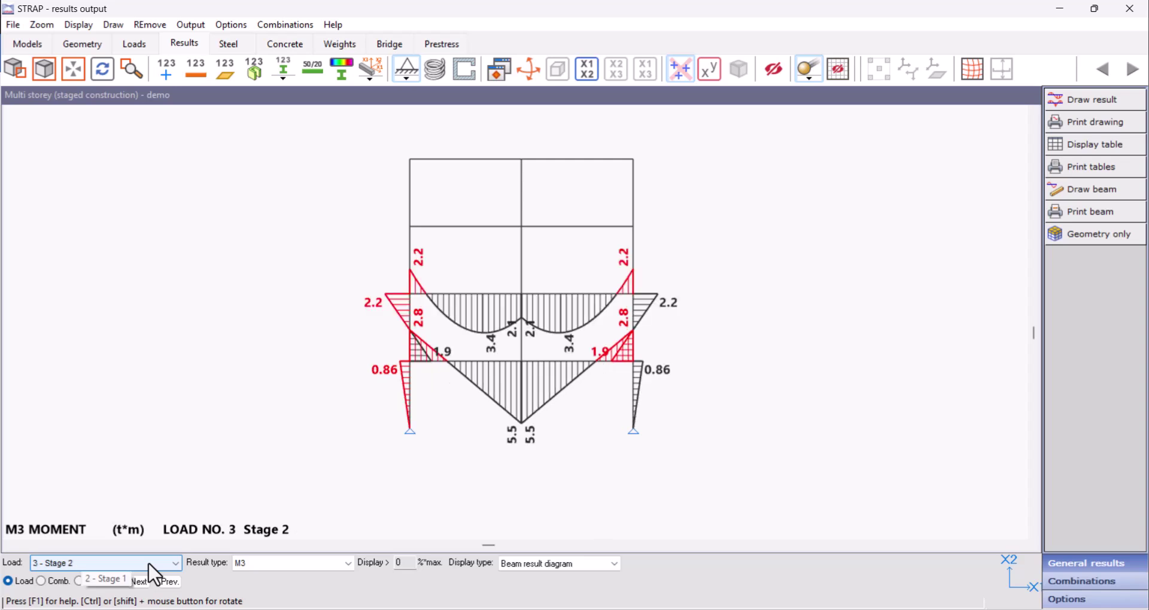
{"action": "scroll", "coordinate": [149, 561], "scroll_direction": "down", "scroll_amount": 1}
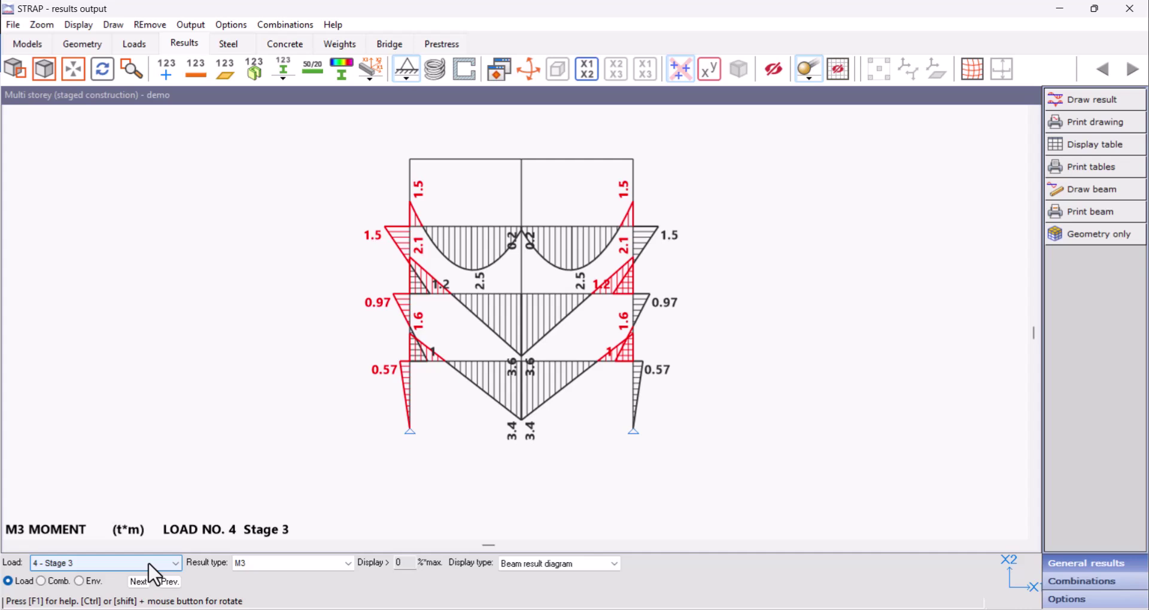
{"action": "scroll", "coordinate": [148, 562], "scroll_direction": "down", "scroll_amount": 1}
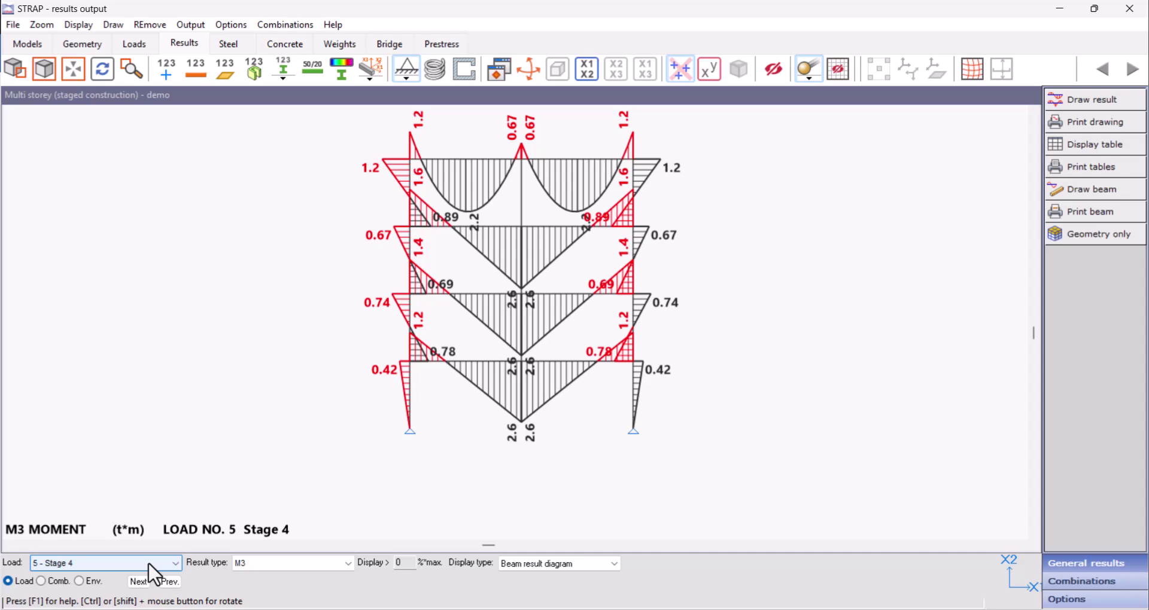
Show displacements from Stage 1 through Stage 4, ending at 0.114 cm maximum.
{"action": "left_click", "coordinate": [540, 565]}
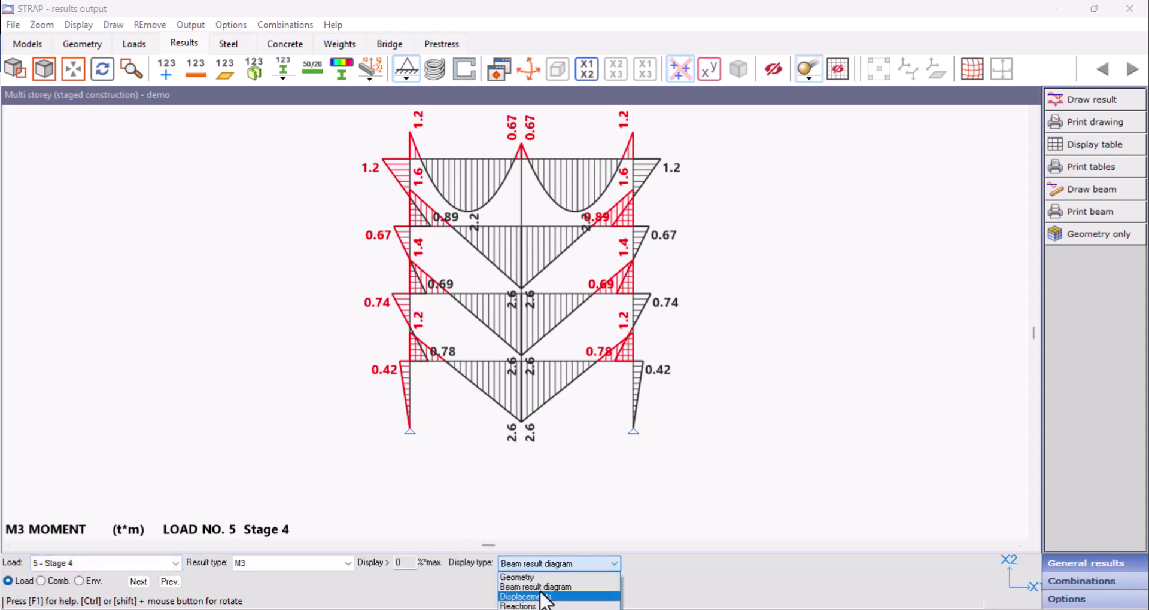
{"action": "left_click", "coordinate": [544, 597]}
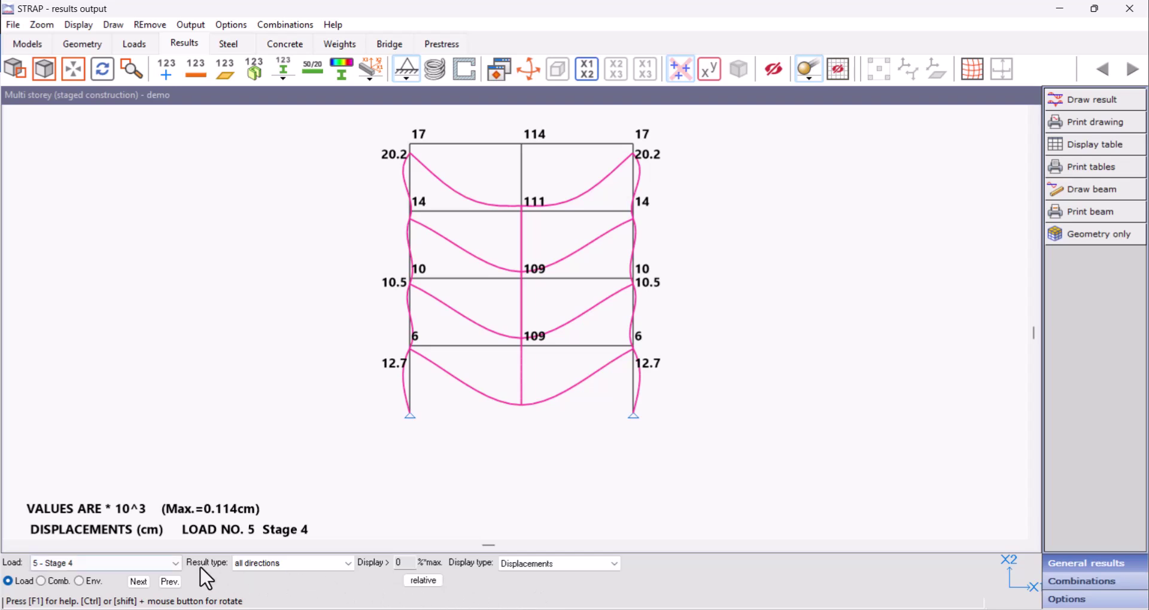
{"action": "left_click", "coordinate": [157, 564]}
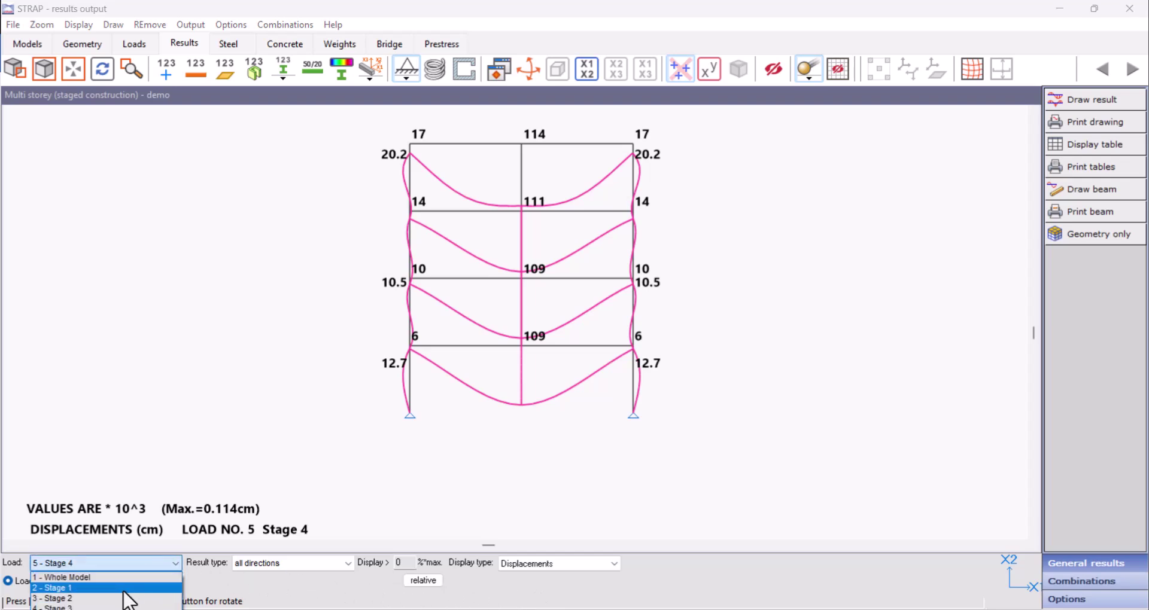
{"action": "left_click", "coordinate": [128, 589]}
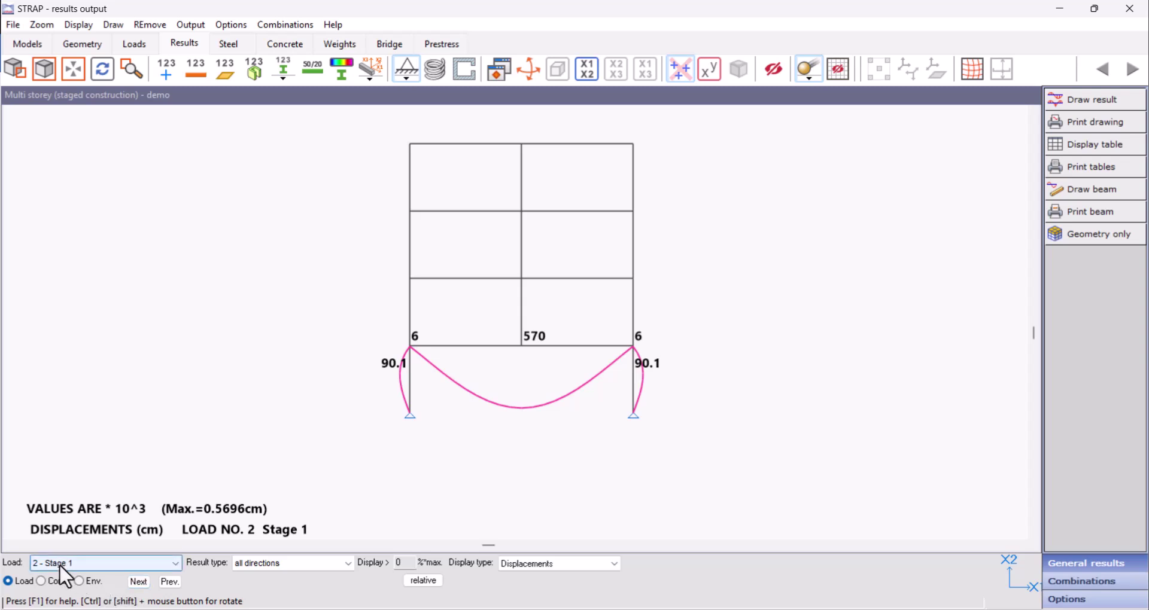
{"action": "scroll", "coordinate": [59, 563], "scroll_direction": "down", "scroll_amount": 1}
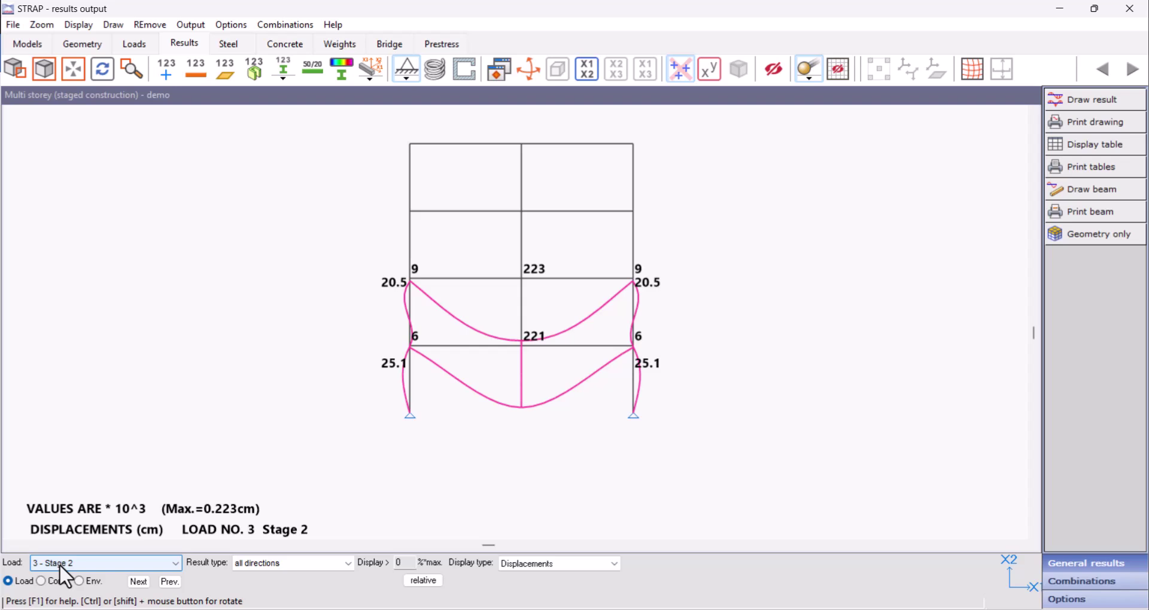
{"action": "scroll", "coordinate": [59, 563], "scroll_direction": "down", "scroll_amount": 1}
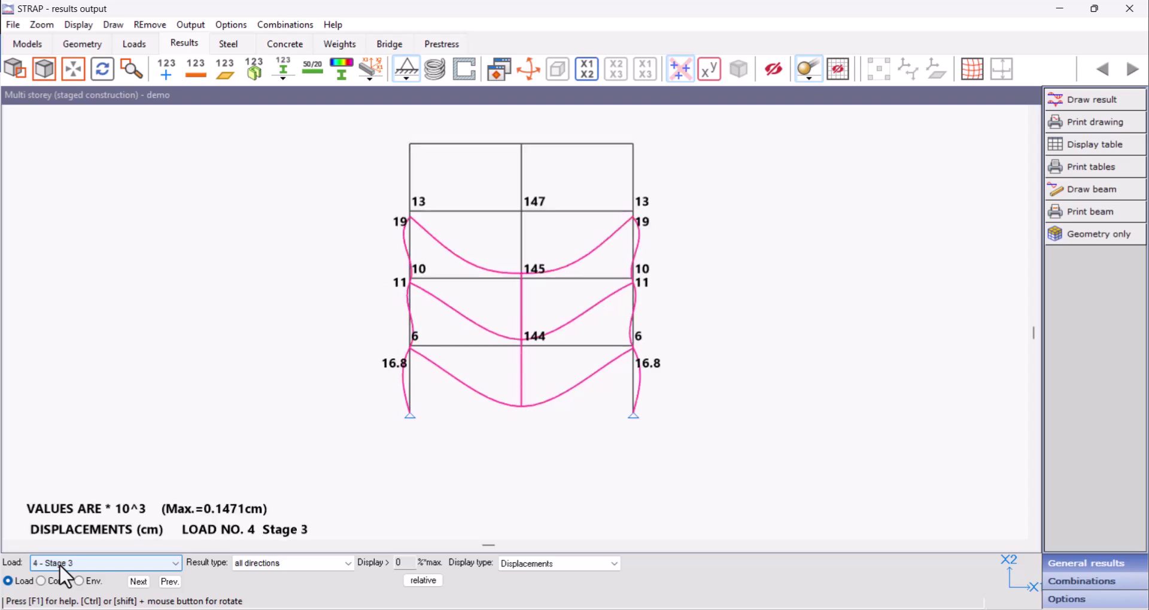
{"action": "scroll", "coordinate": [59, 564], "scroll_direction": "down", "scroll_amount": 1}
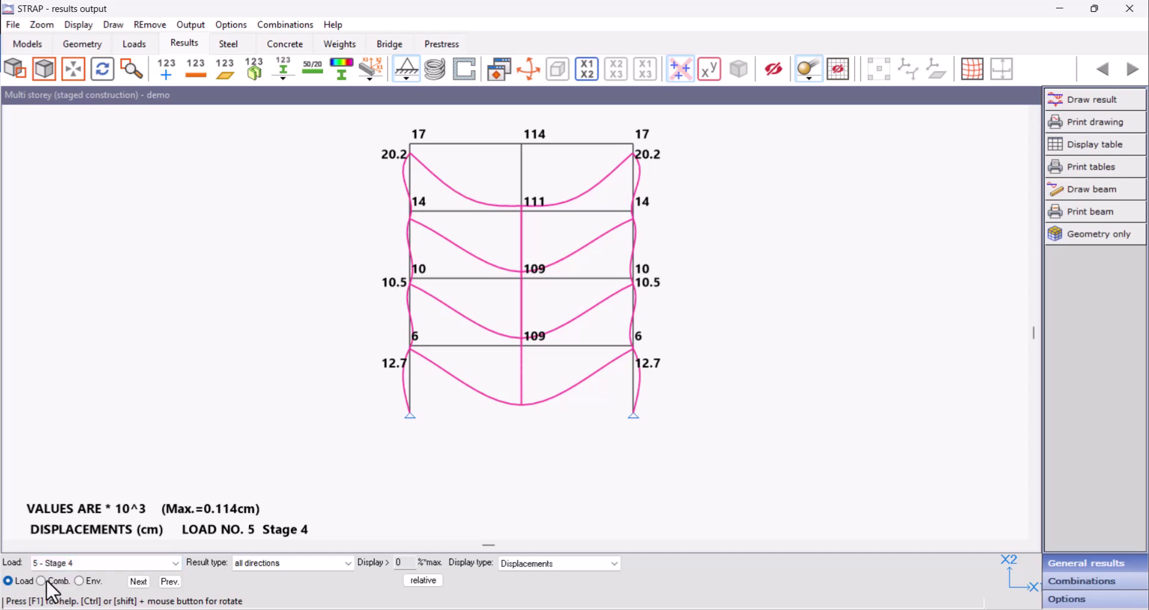
Draw the 'Stages' combination M3 moments, peaking at 20.8 t·m on the ground-floor beam.
{"action": "left_click", "coordinate": [41, 581]}
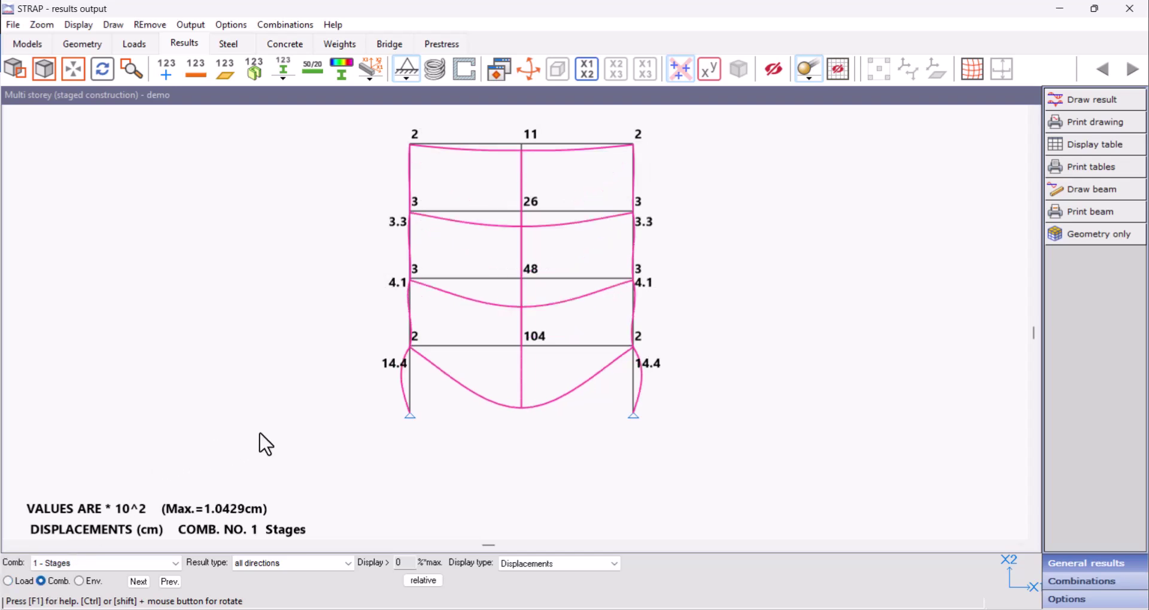
{"action": "left_click", "coordinate": [526, 566]}
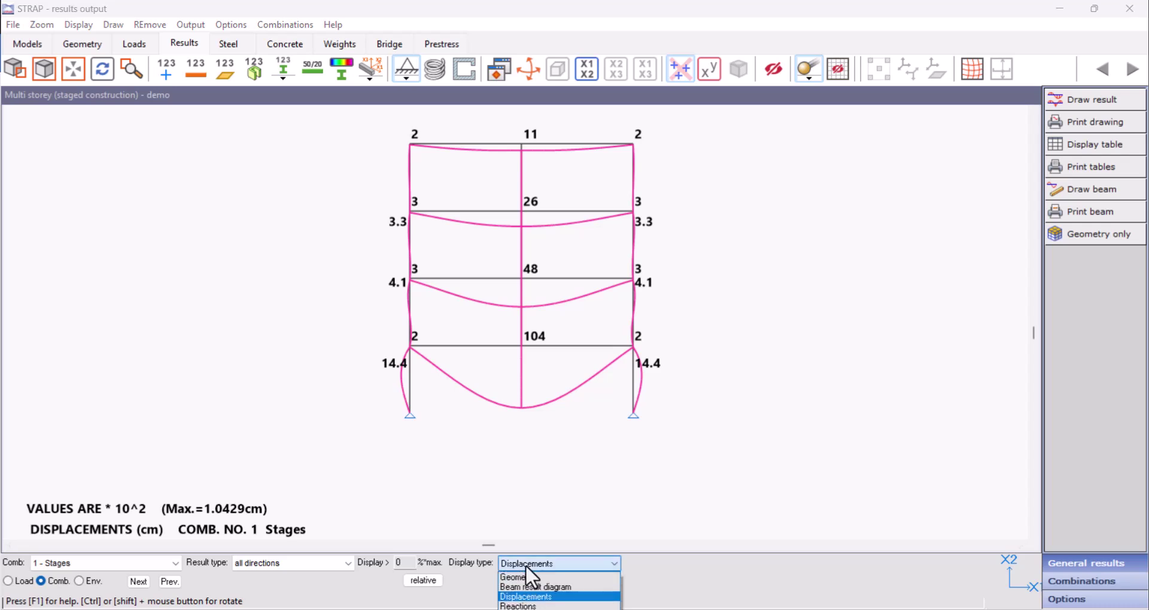
{"action": "left_click", "coordinate": [531, 587]}
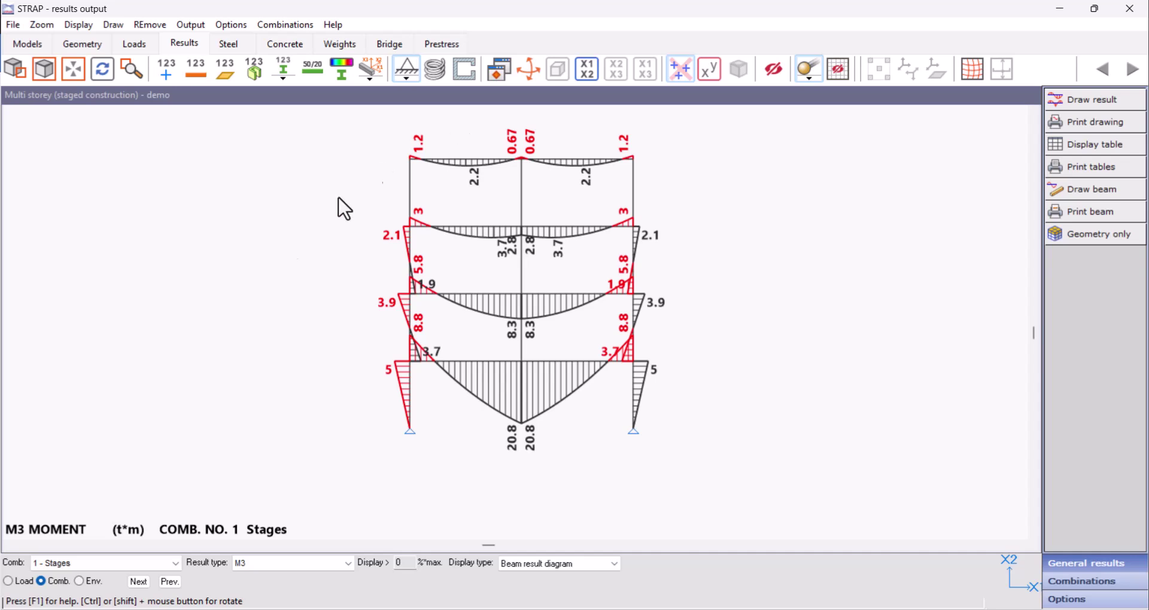
Switch to Load 1 - Whole Model moments, with midspan beam moments of 6 to 7.5 t·m.
{"action": "left_click", "coordinate": [8, 581]}
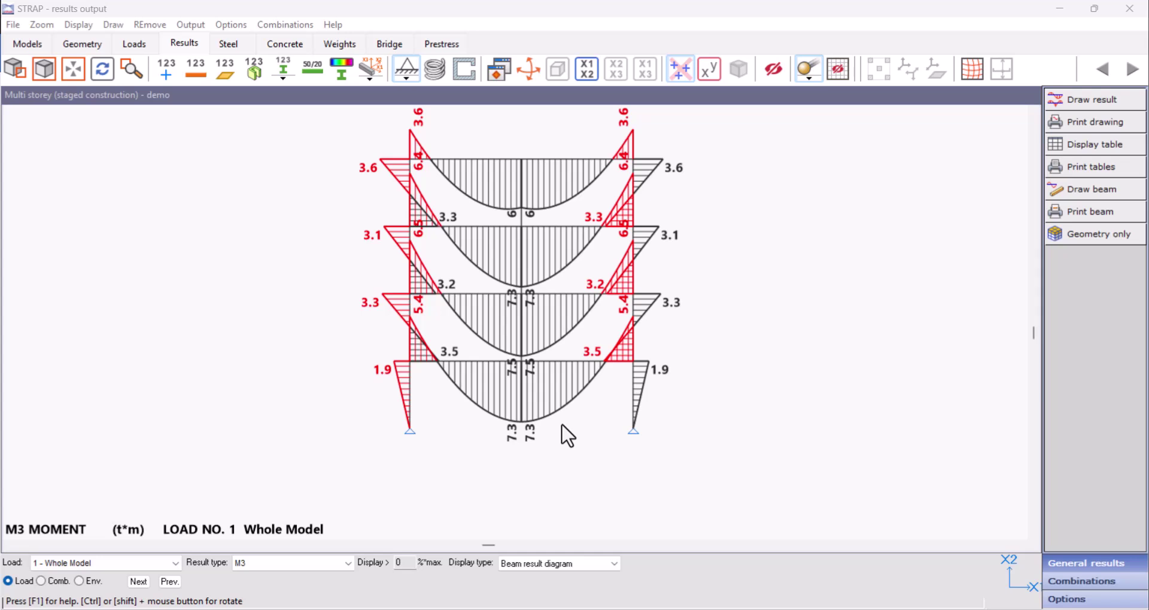
Compare Whole Model and Stages displacements, then show Whole Model reactions: 20 t and 0.63 t.
{"action": "left_click", "coordinate": [590, 564]}
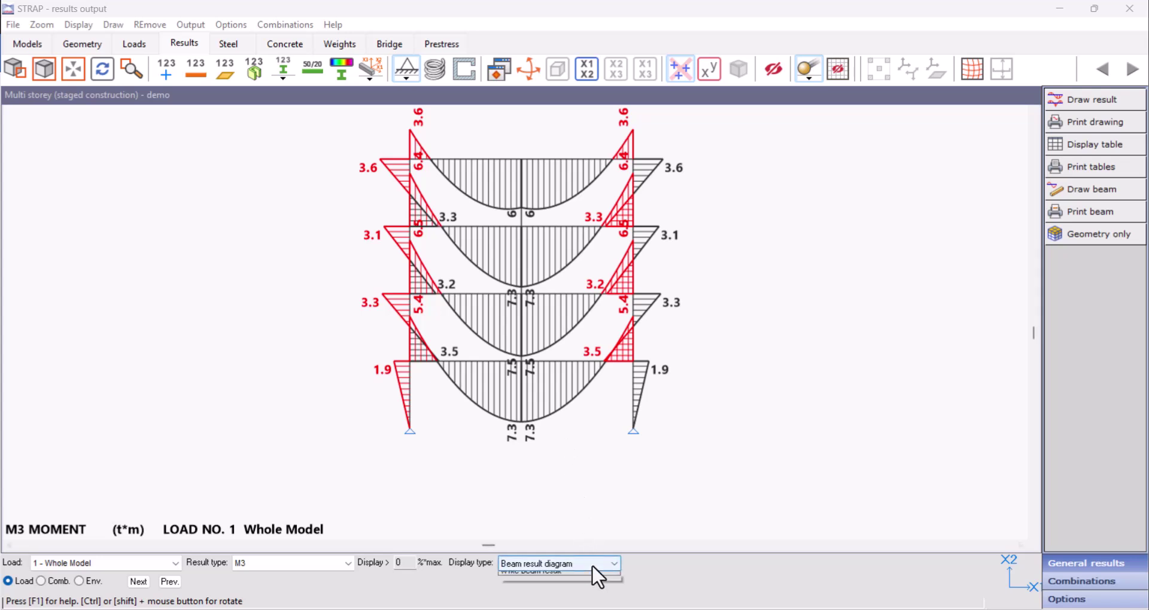
{"action": "left_click", "coordinate": [581, 597]}
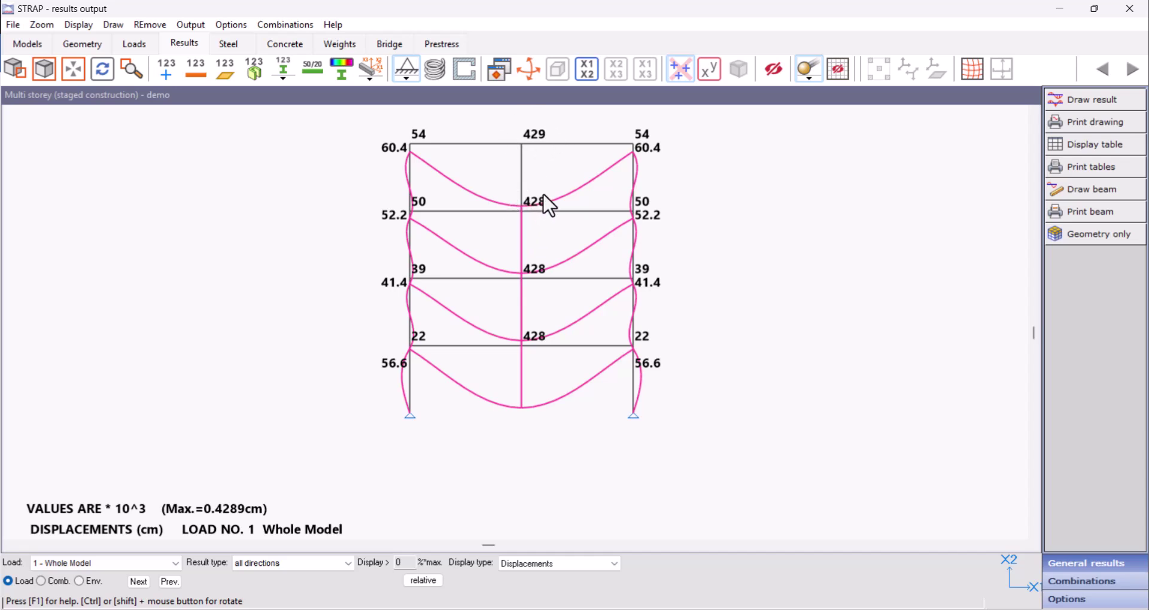
{"action": "left_click", "coordinate": [43, 581]}
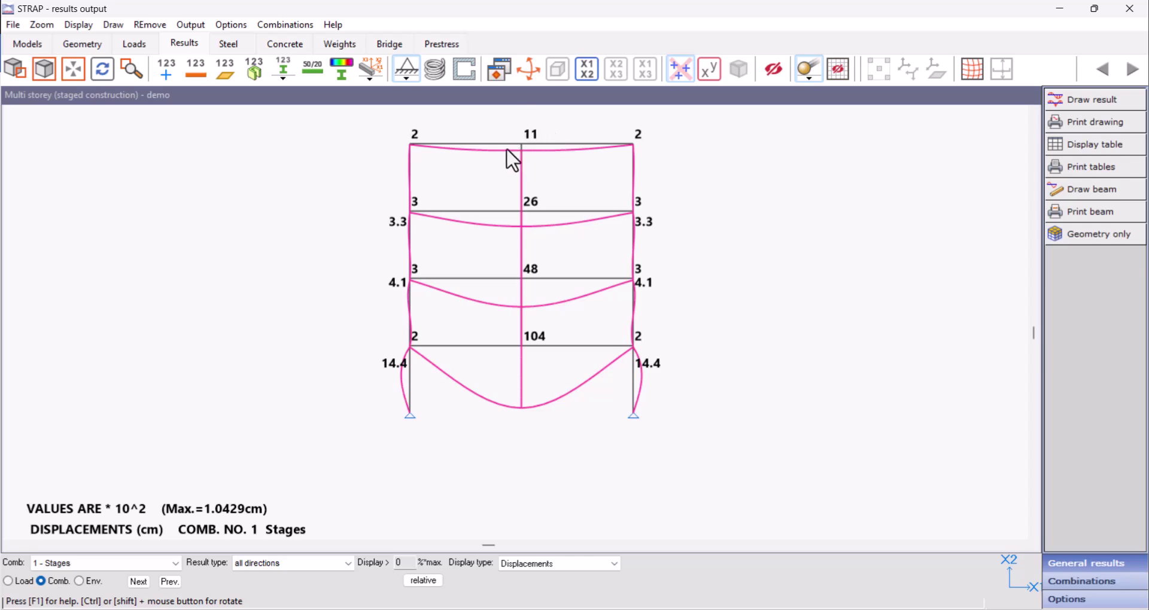
{"action": "left_click", "coordinate": [8, 581]}
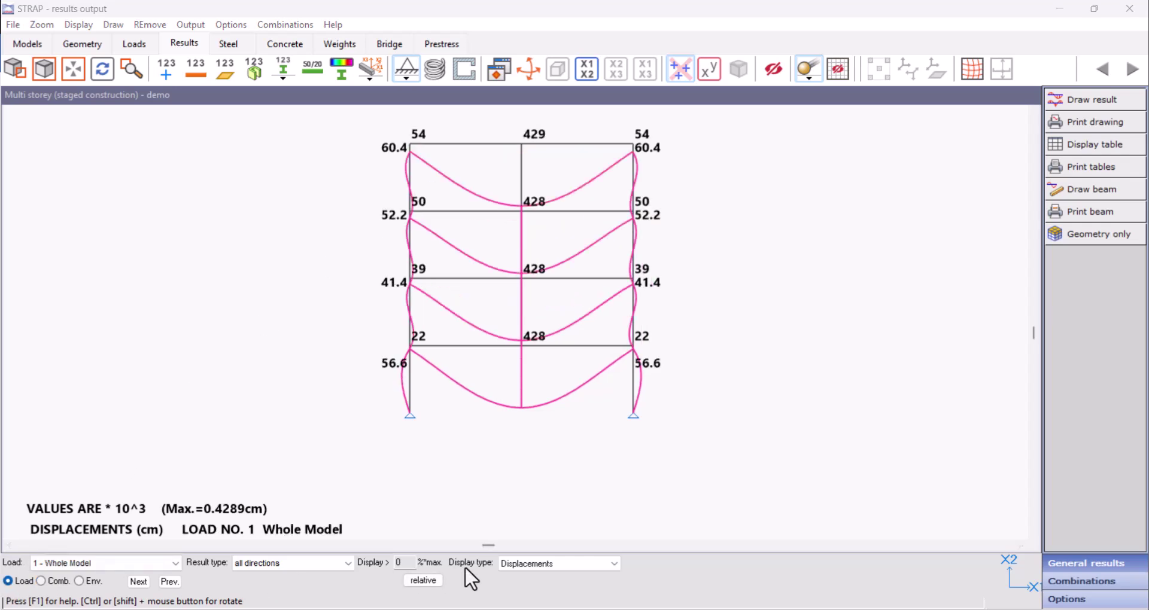
{"action": "left_click", "coordinate": [556, 564]}
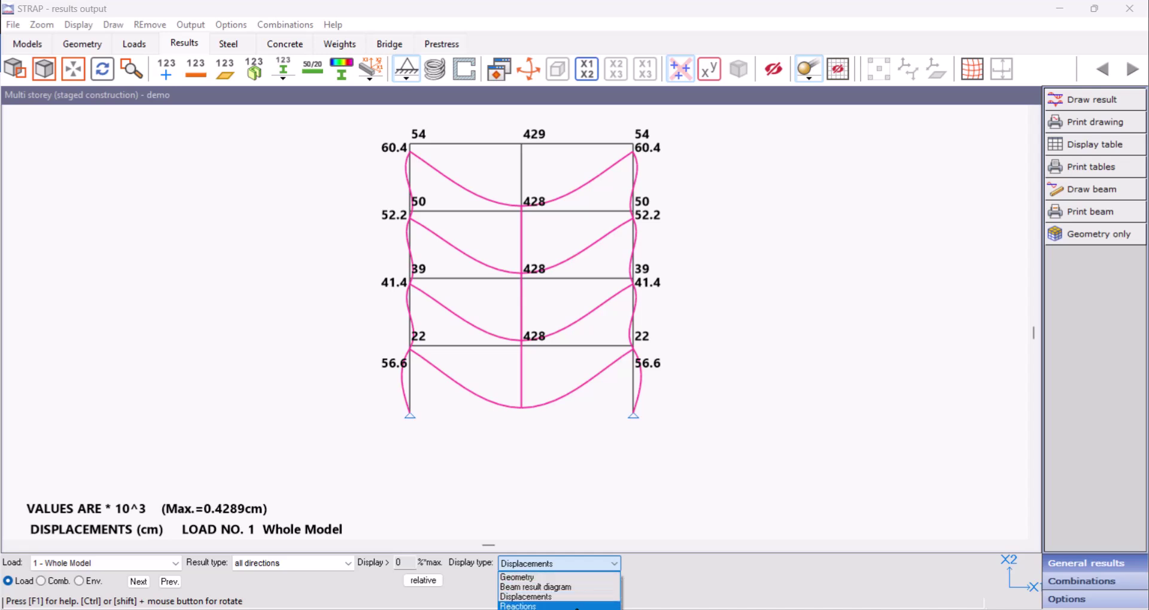
{"action": "left_click", "coordinate": [577, 607]}
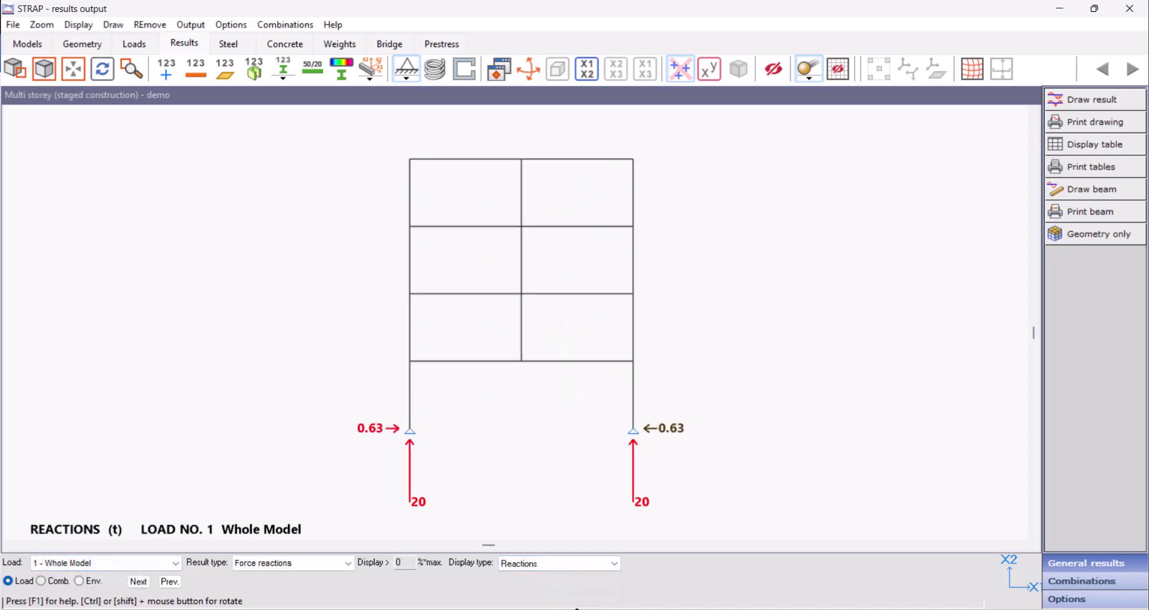
Switch to the support reactions for the 'Stages' combination with Alt+C.
{"action": "key", "text": "alt+c"}
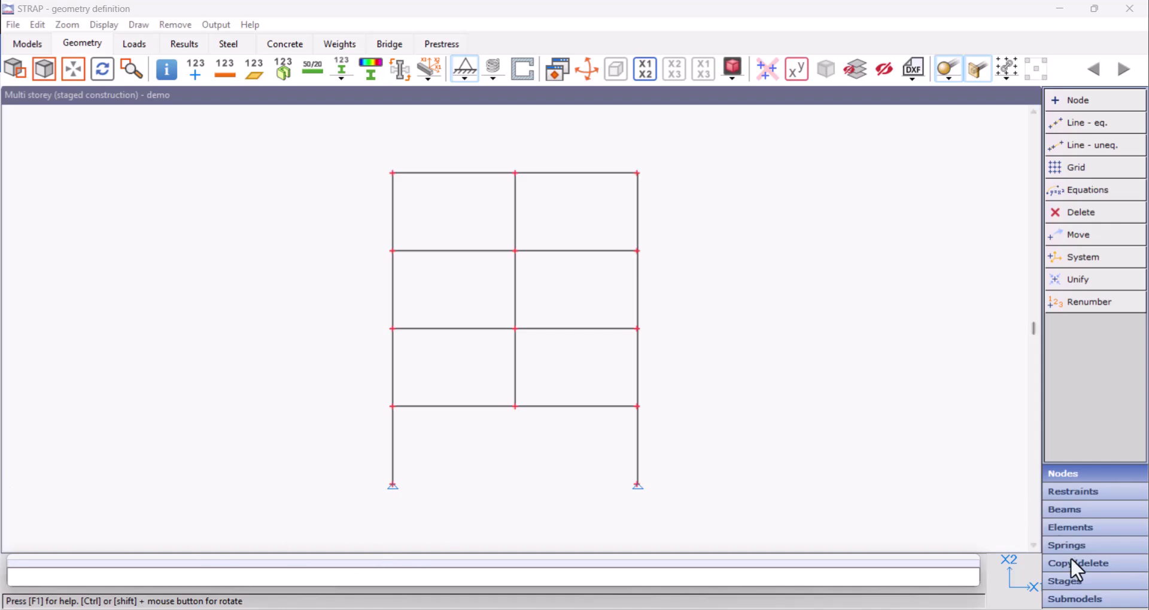
Create an automatic multi-storey stage and delete its first three default levels.
{"action": "left_click", "coordinate": [1092, 582]}
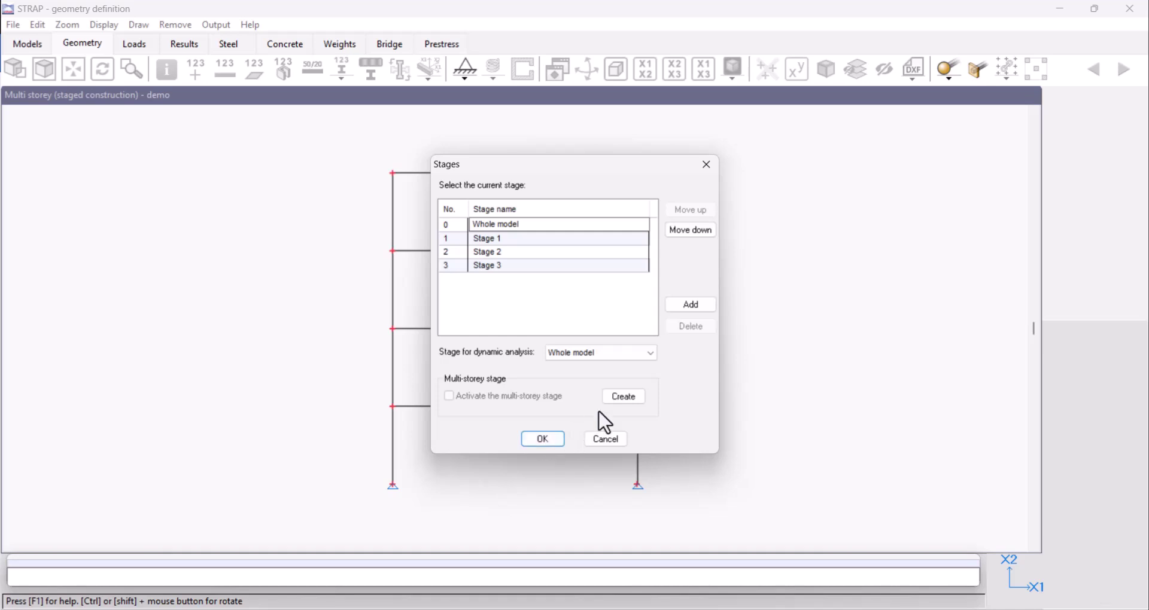
{"action": "left_click", "coordinate": [622, 398]}
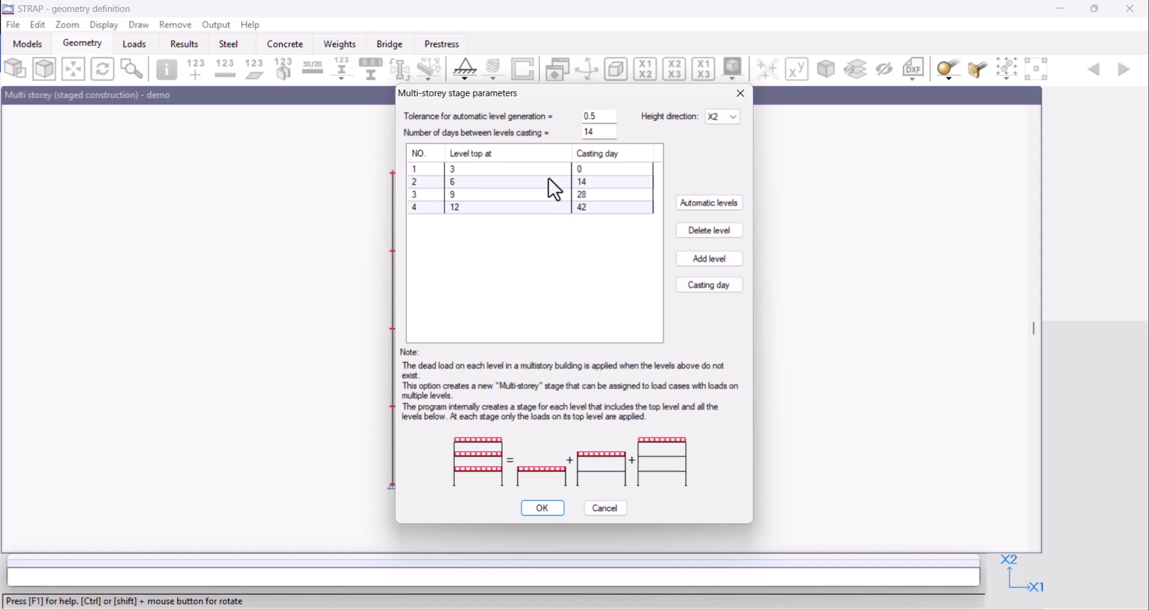
{"action": "left_click", "coordinate": [531, 171]}
{"action": "left_click", "coordinate": [415, 195], "text": "shift"}
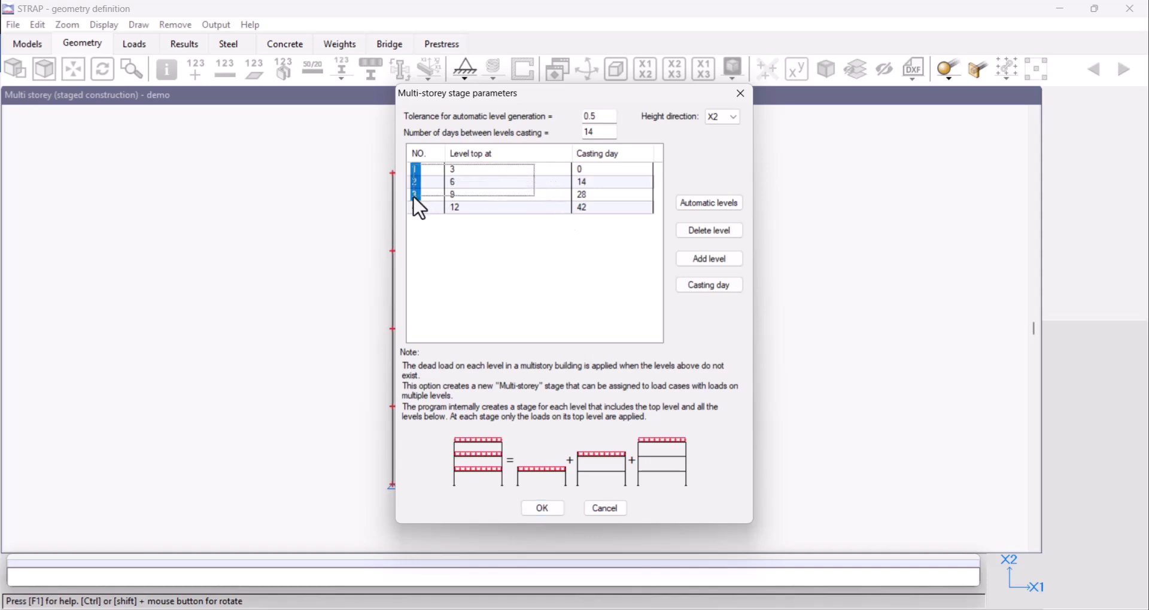
{"action": "left_click", "coordinate": [694, 233]}
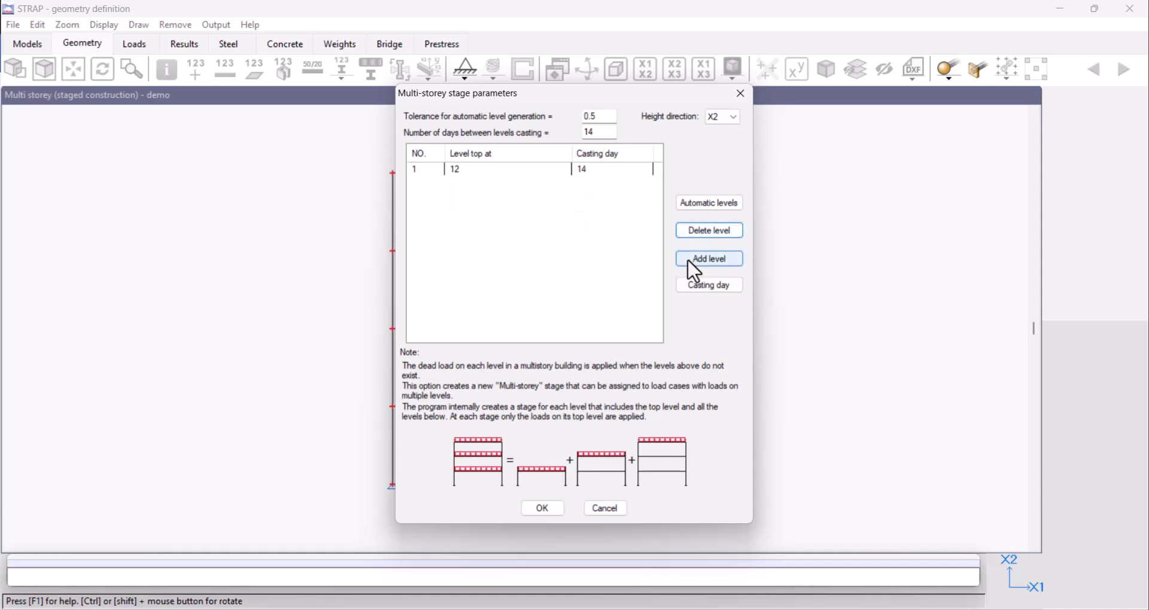
Add levels by picking the left-column floor nodes at the first three storeys.
{"action": "left_click", "coordinate": [688, 260]}
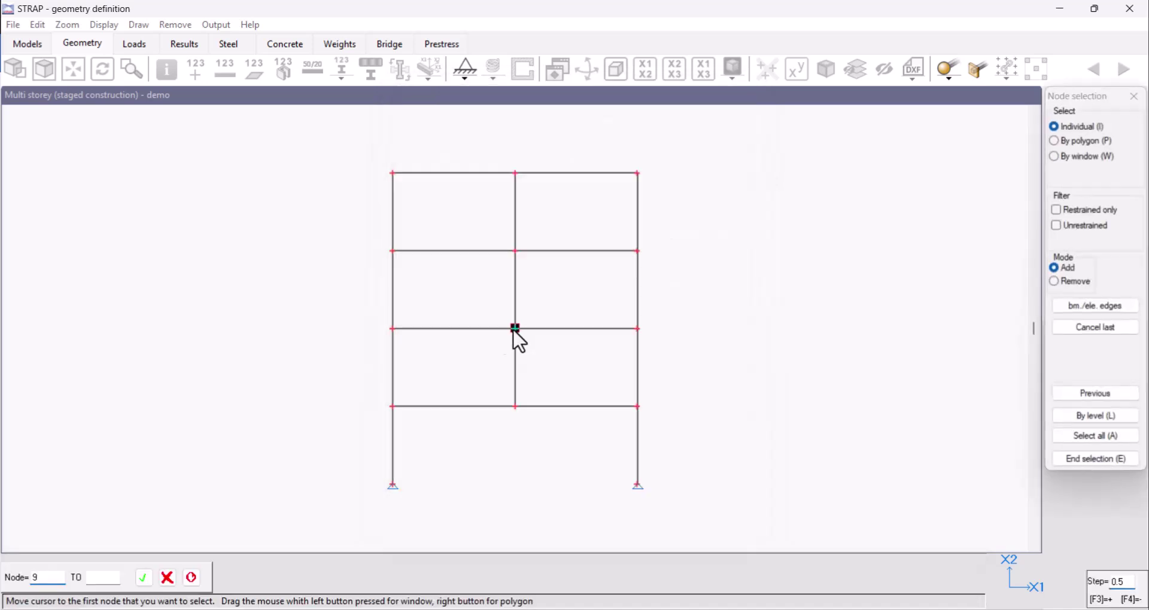
{"action": "left_click", "coordinate": [394, 407]}
{"action": "left_click", "coordinate": [395, 329]}
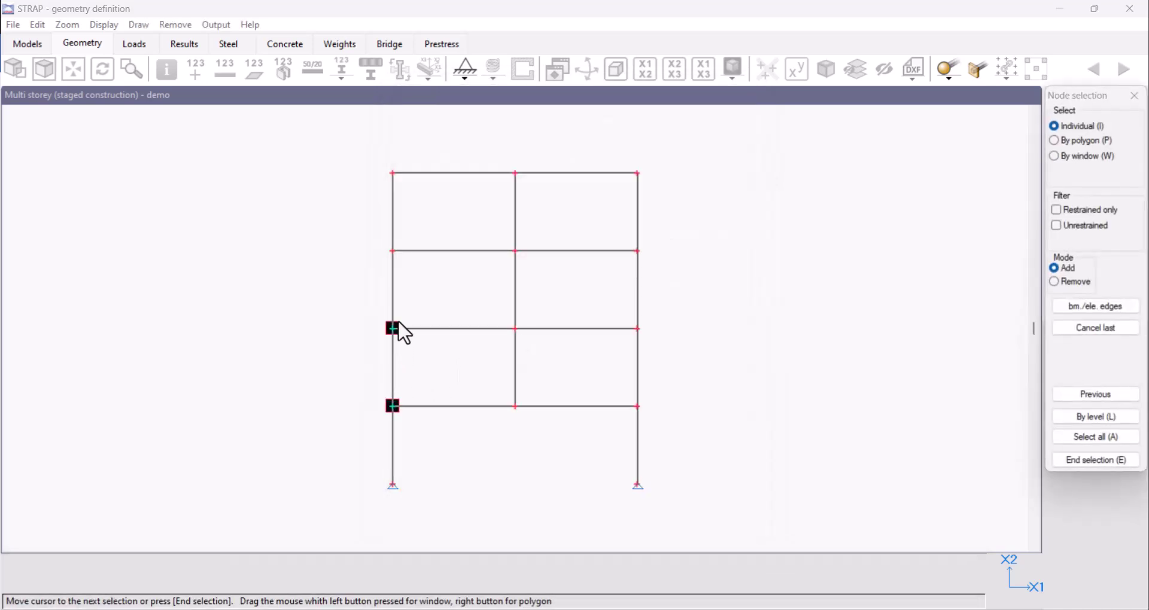
{"action": "left_click", "coordinate": [393, 252]}
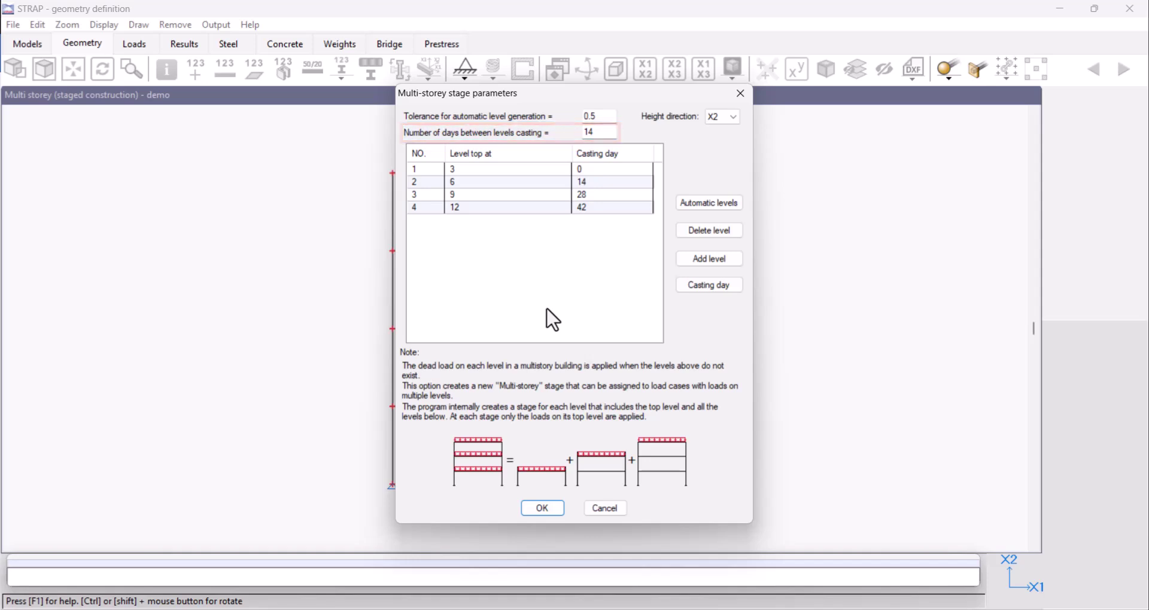
Confirm the four levels and create load case 'Multi Storey' in the Multi-storey stage.
{"action": "left_click", "coordinate": [547, 508]}
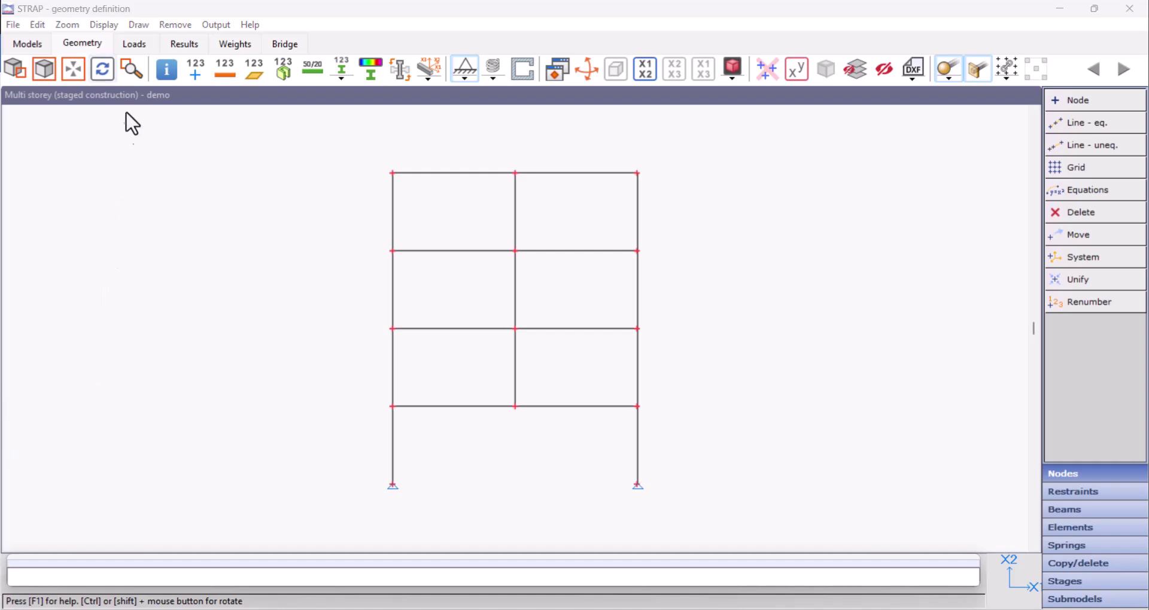
{"action": "left_click", "coordinate": [134, 44]}
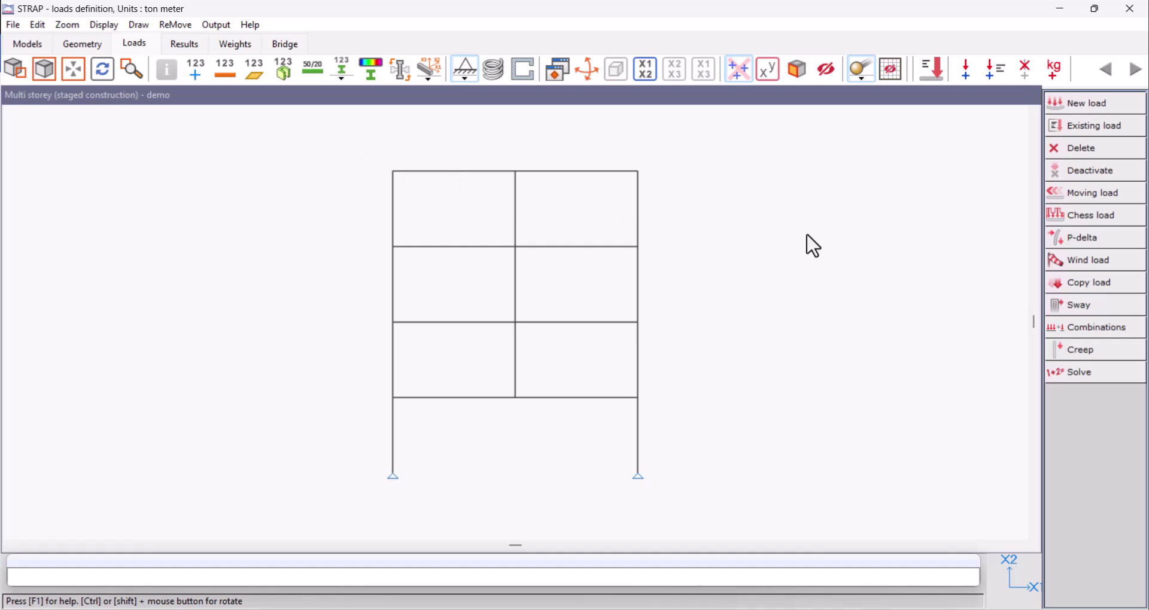
{"action": "left_click", "coordinate": [1053, 102]}
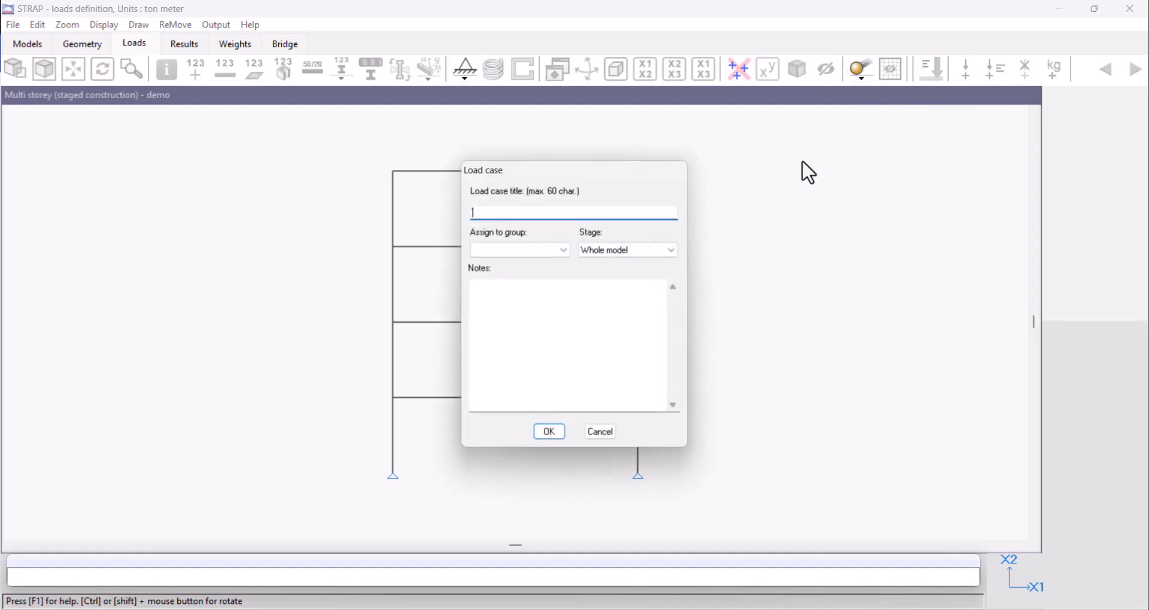
{"action": "type", "text": "Mu"}
{"action": "type", "text": "lti S"}
{"action": "type", "text": "torey"}
{"action": "left_click", "coordinate": [671, 253]}
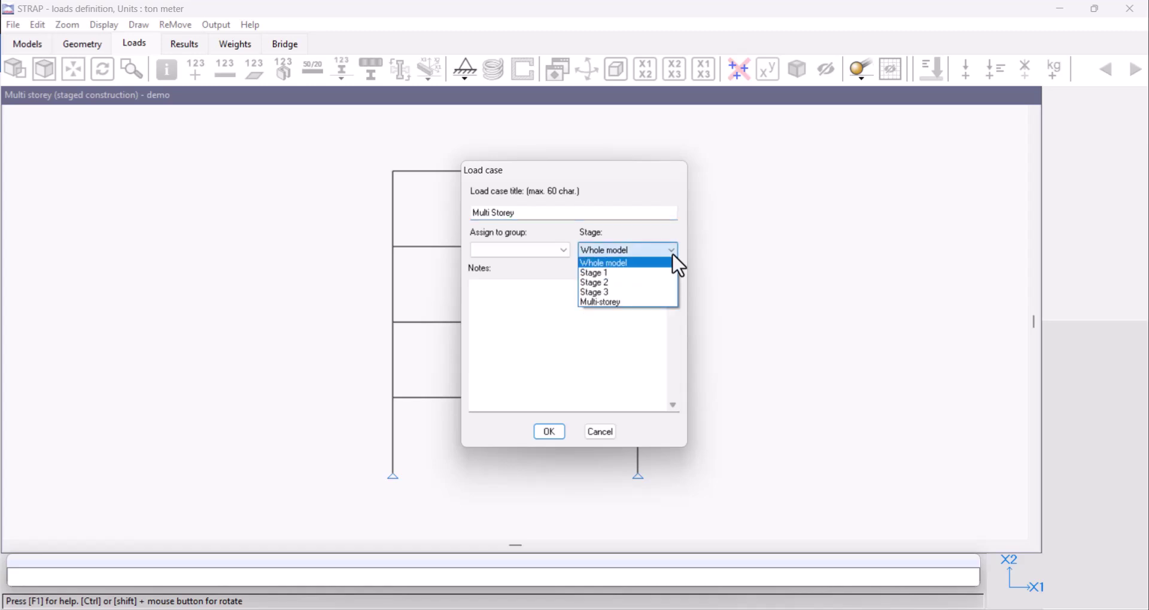
{"action": "left_click", "coordinate": [637, 302]}
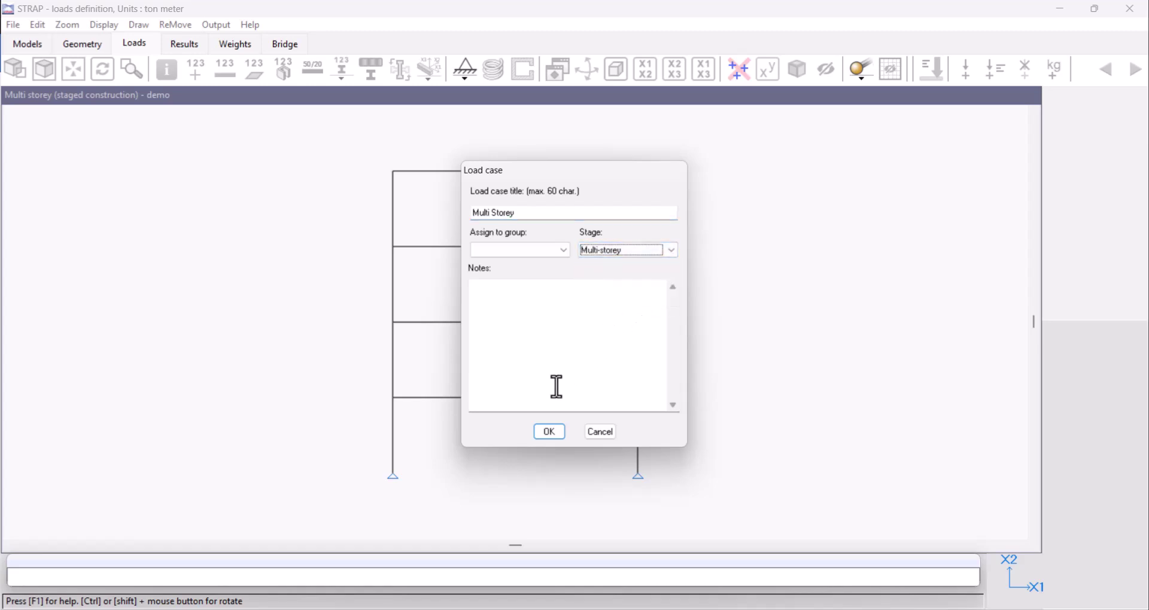
{"action": "left_click", "coordinate": [537, 428]}
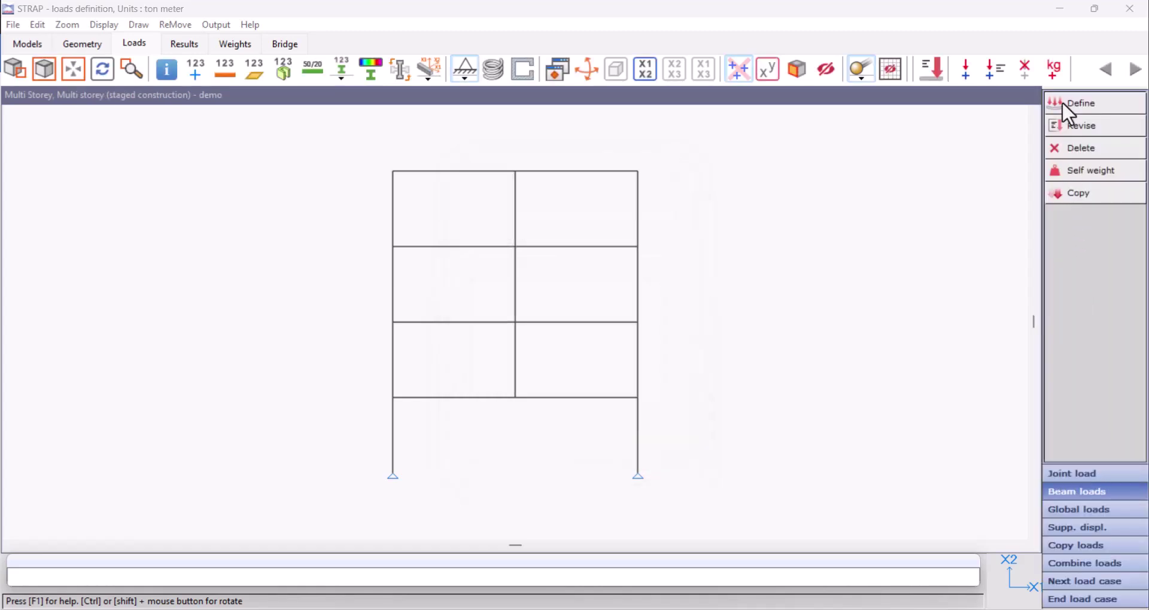
Select all horizontal floor beams, parallel to a picked beam, for a uniform beam load.
{"action": "left_click", "coordinate": [1062, 103]}
{"action": "left_click", "coordinate": [518, 247]}
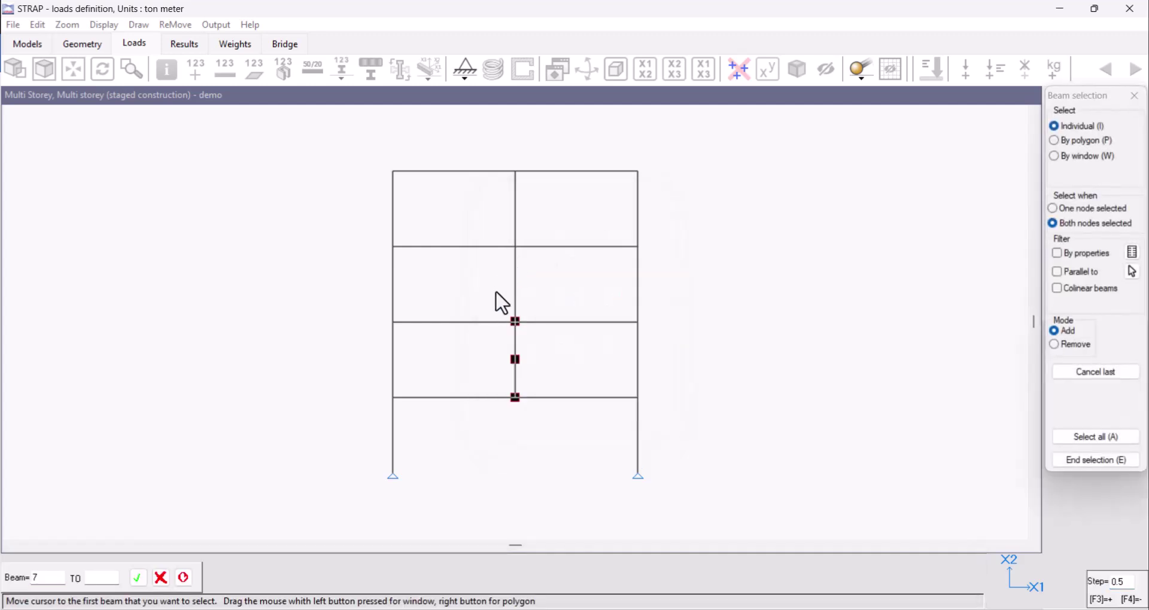
{"action": "left_click", "coordinate": [1057, 273]}
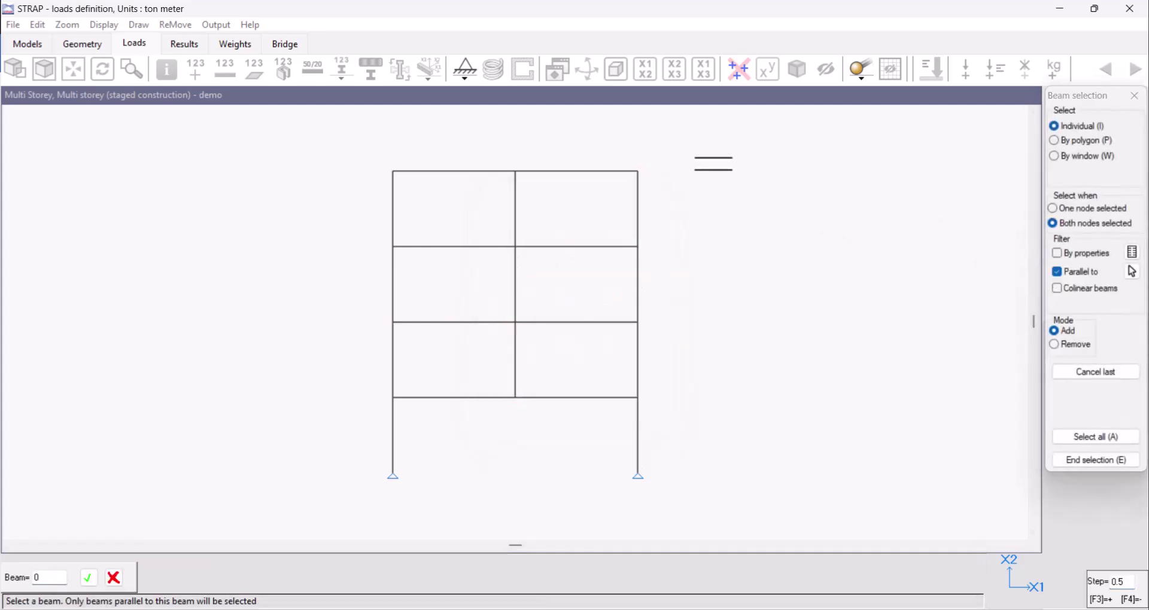
{"action": "left_click", "coordinate": [614, 174]}
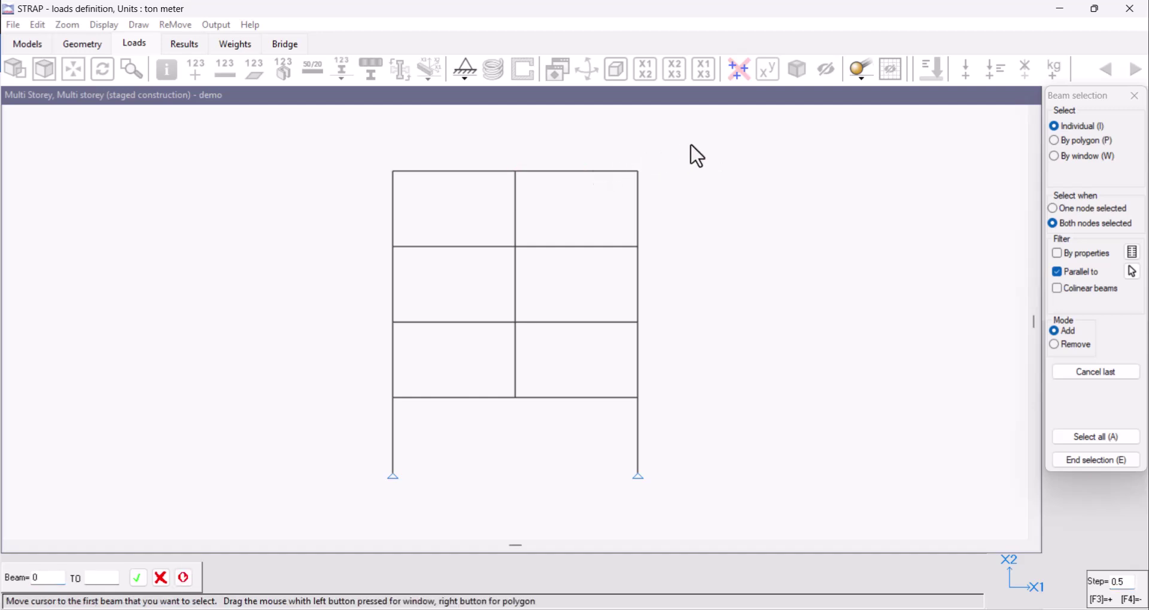
{"action": "left_click_drag", "start_coordinate": [692, 147], "coordinate": [362, 427]}
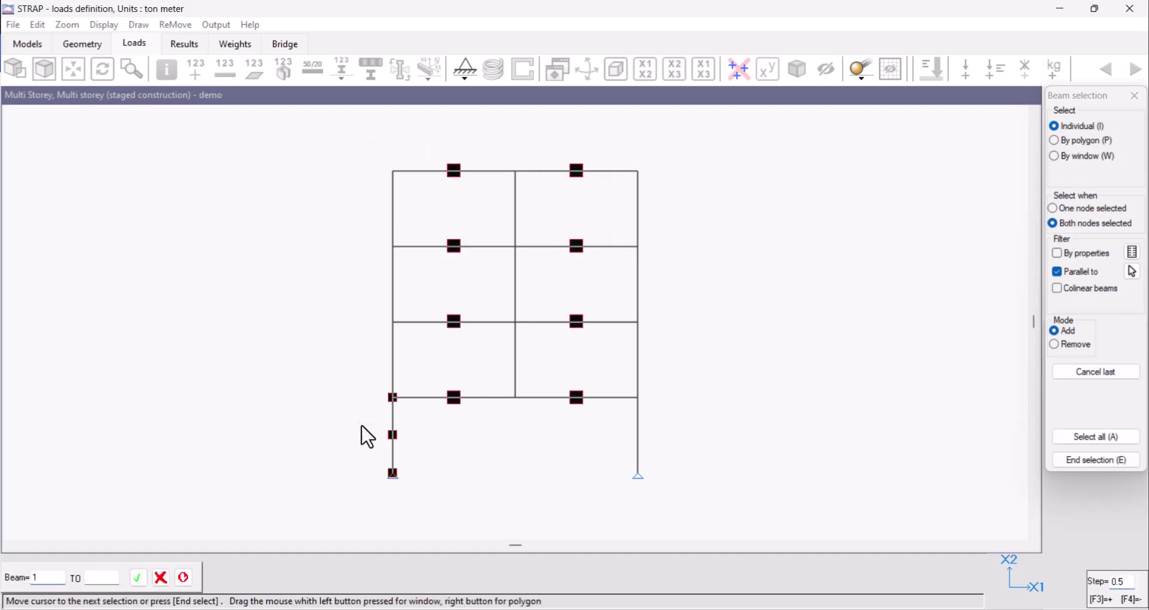
{"action": "key", "text": "e"}
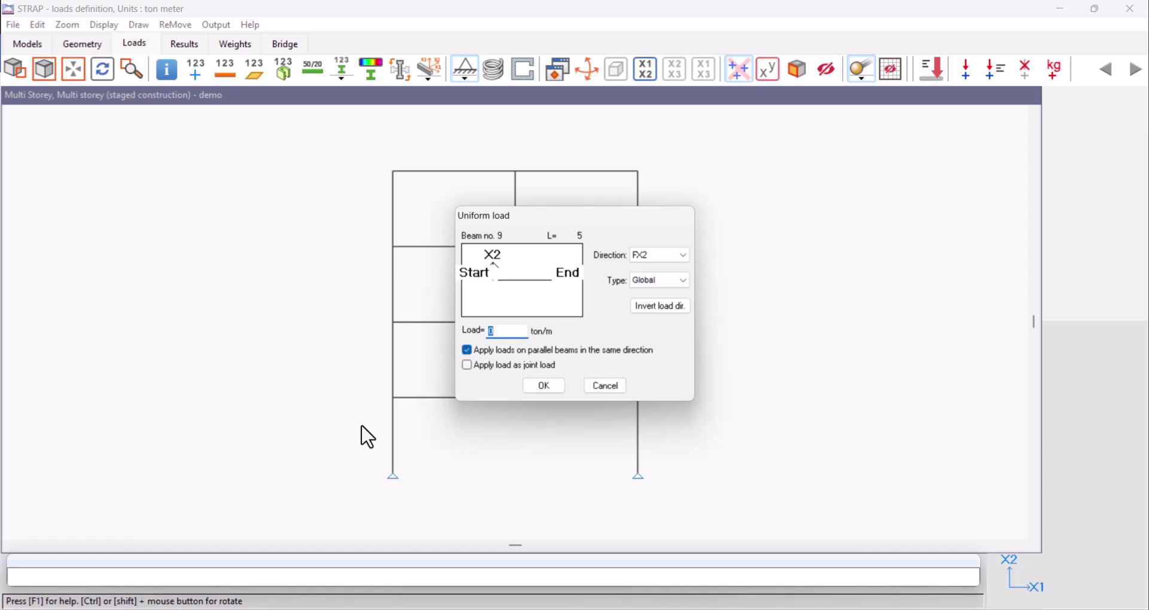
Apply -1 ton/m to the selected floor beams and end the Multi Storey load case.
{"action": "type", "text": "-1"}
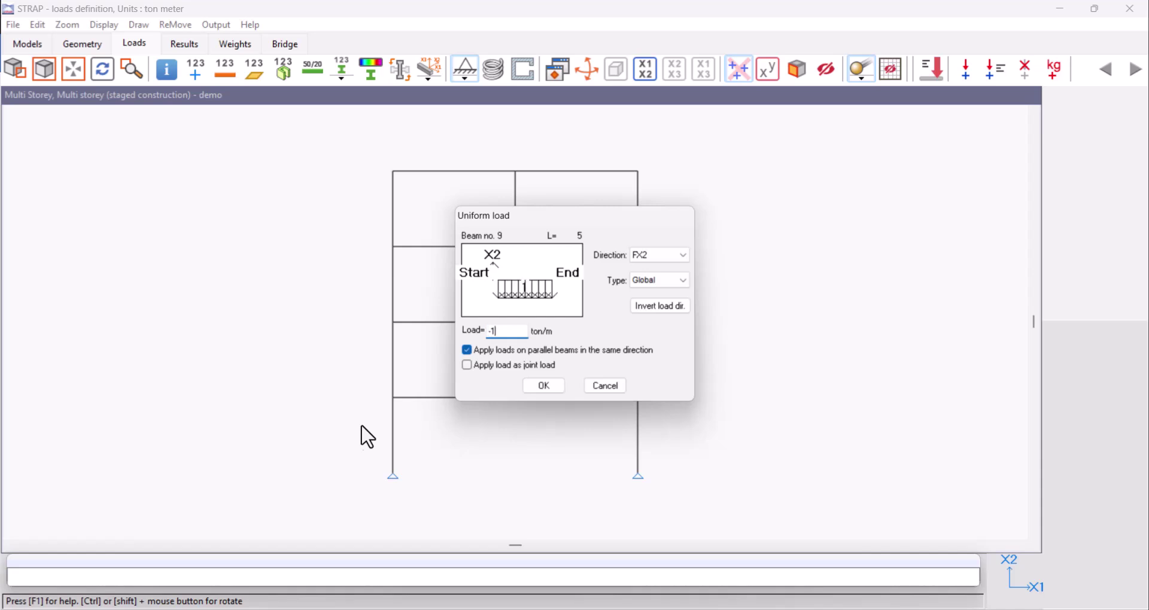
{"action": "left_click", "coordinate": [542, 386]}
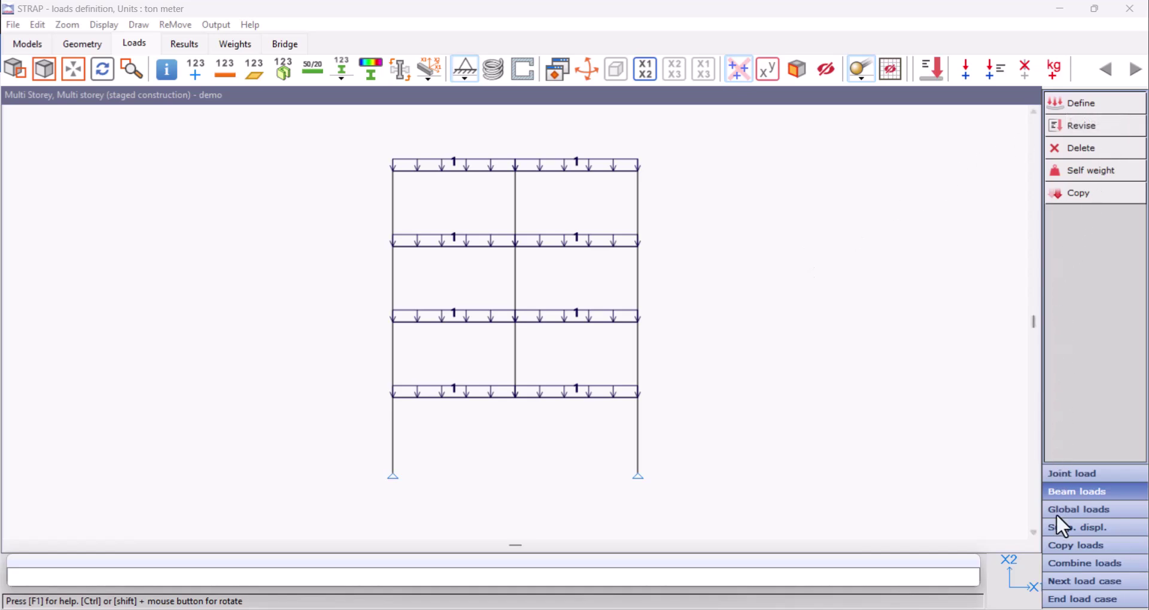
{"action": "left_click", "coordinate": [1071, 601]}
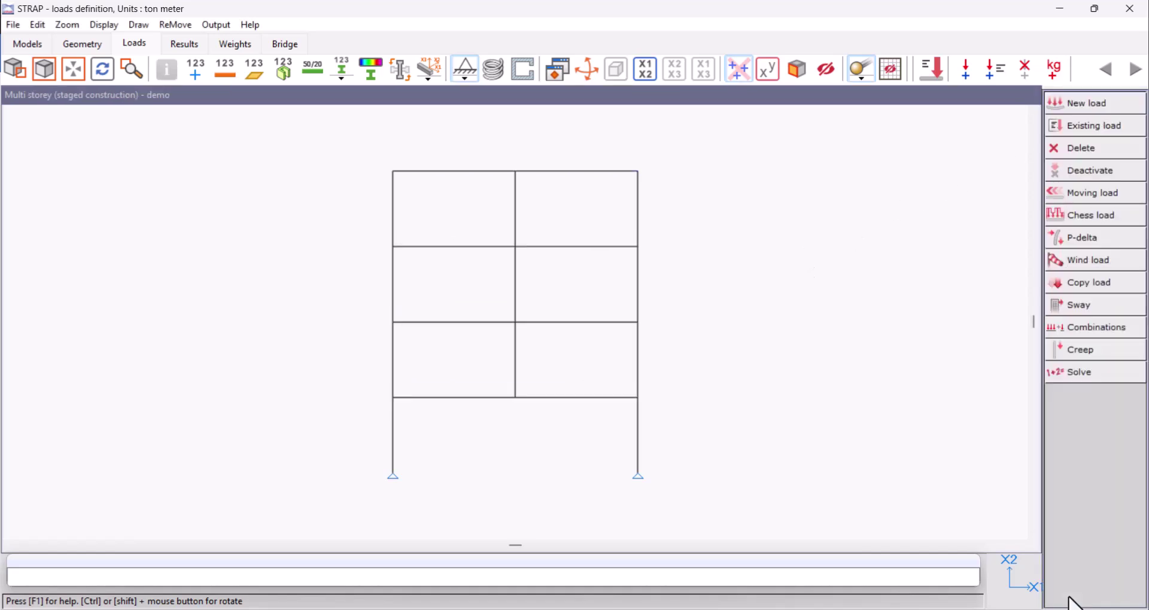
Solve the model and display moments for the Multi Storey load case.
{"action": "left_click", "coordinate": [1083, 379]}
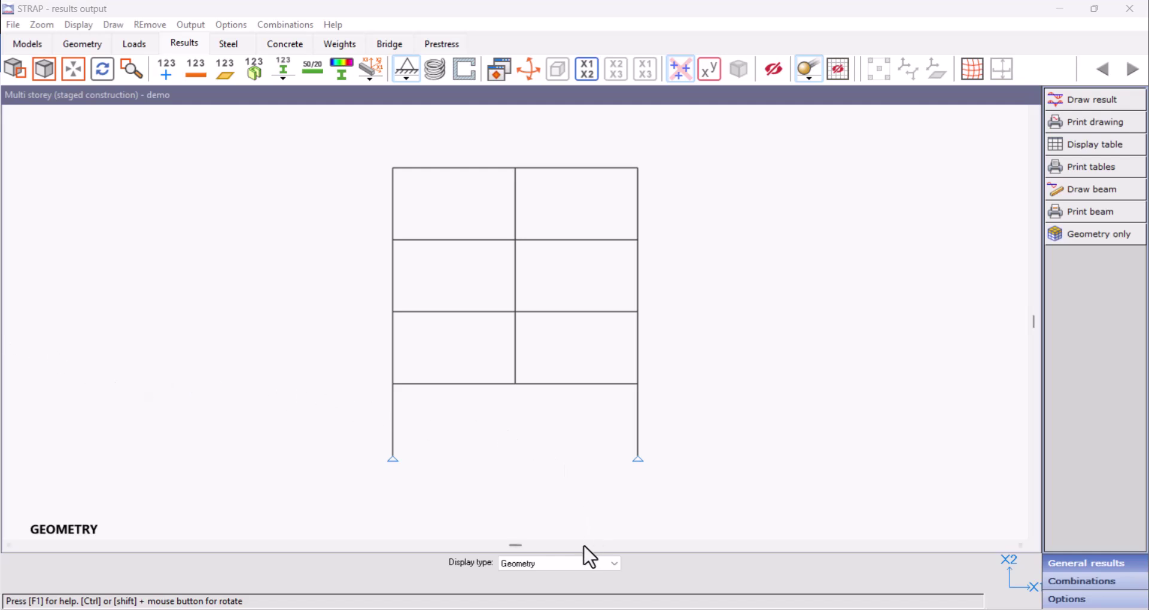
{"action": "scroll", "coordinate": [574, 565], "scroll_direction": "down", "scroll_amount": 1}
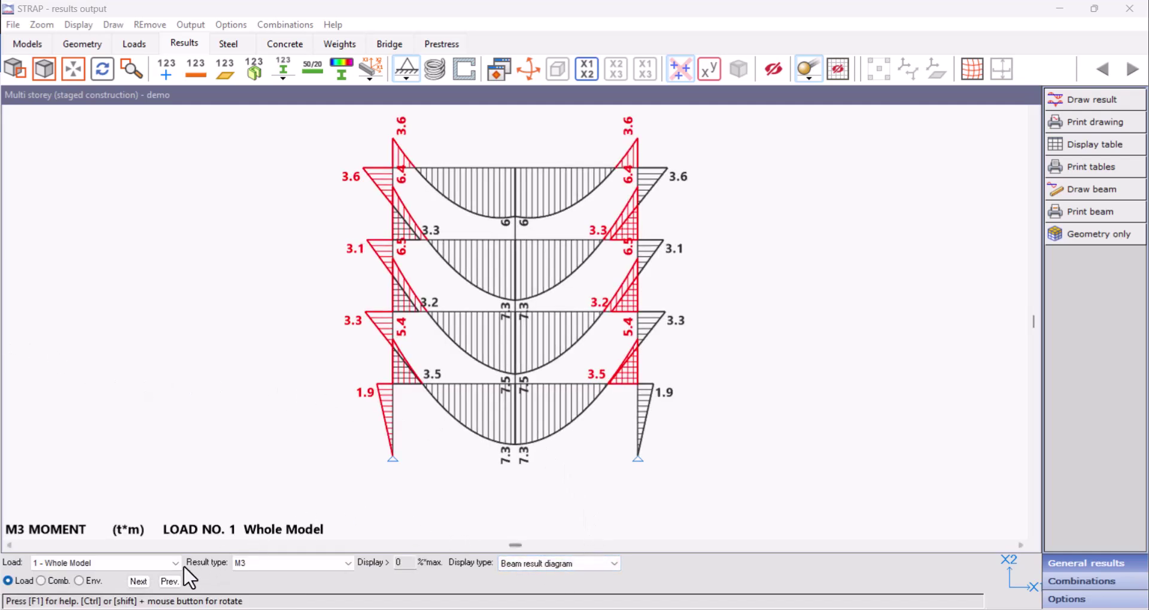
{"action": "left_click", "coordinate": [163, 565]}
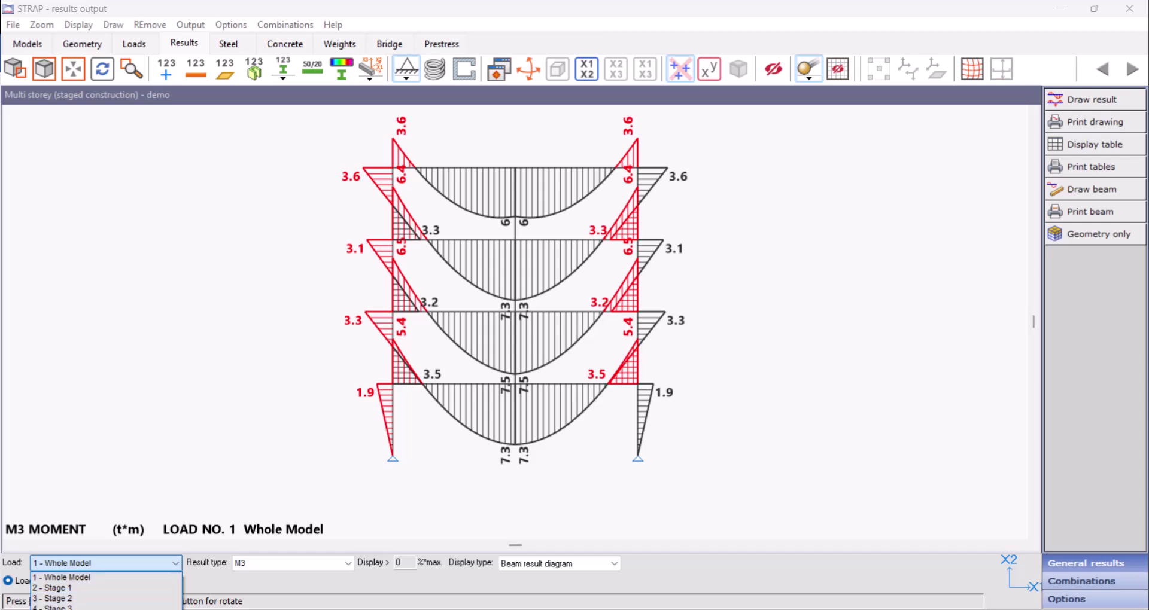
{"action": "key", "text": "6"}
{"action": "key", "text": "Return"}
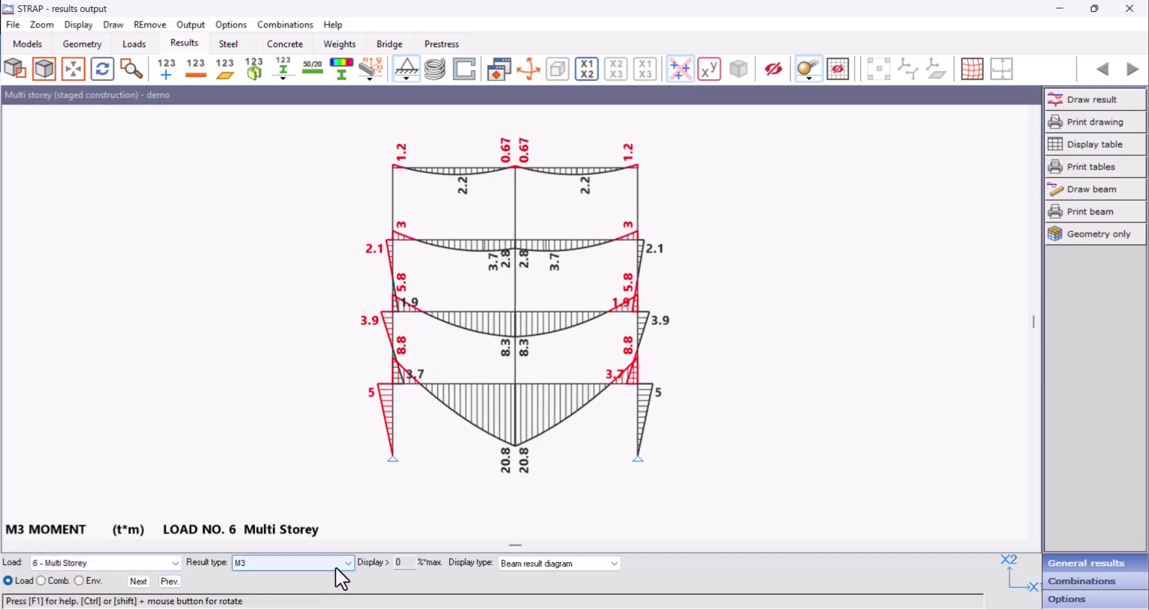
Compare with the Stages combination results, then return to single load case results.
{"action": "scroll", "coordinate": [543, 565], "scroll_direction": "down", "scroll_amount": 1}
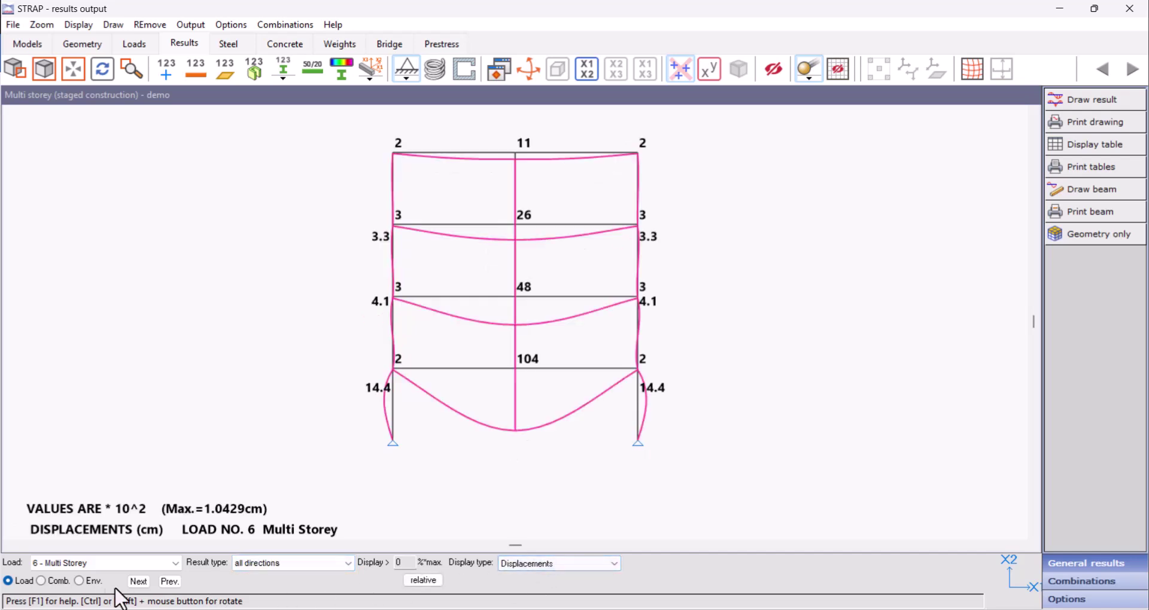
{"action": "left_click", "coordinate": [40, 580]}
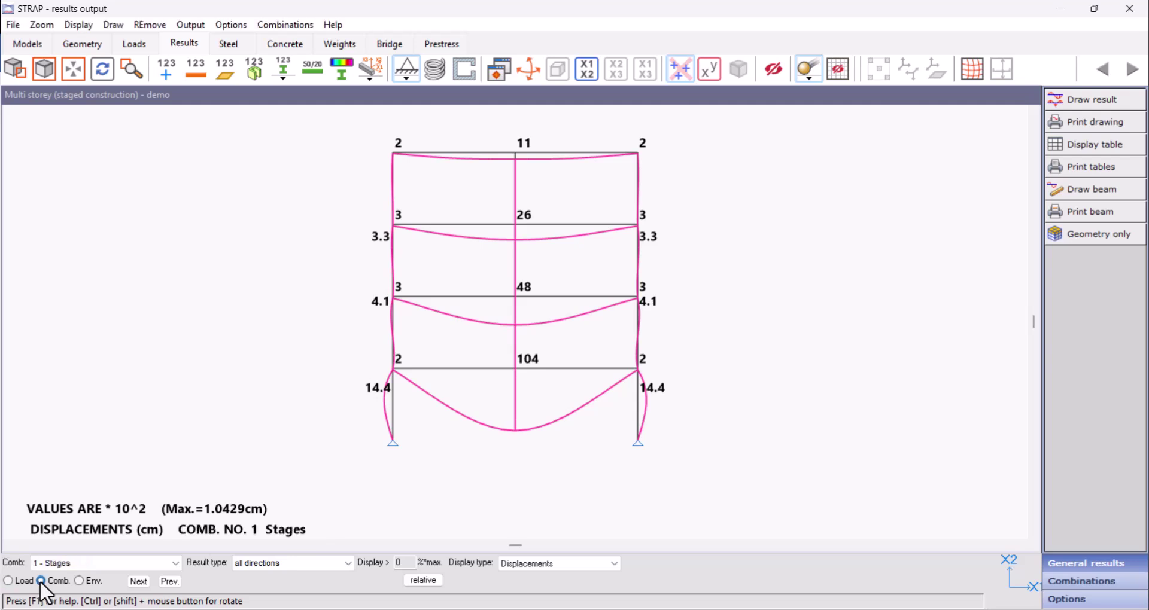
{"action": "left_click", "coordinate": [8, 580]}
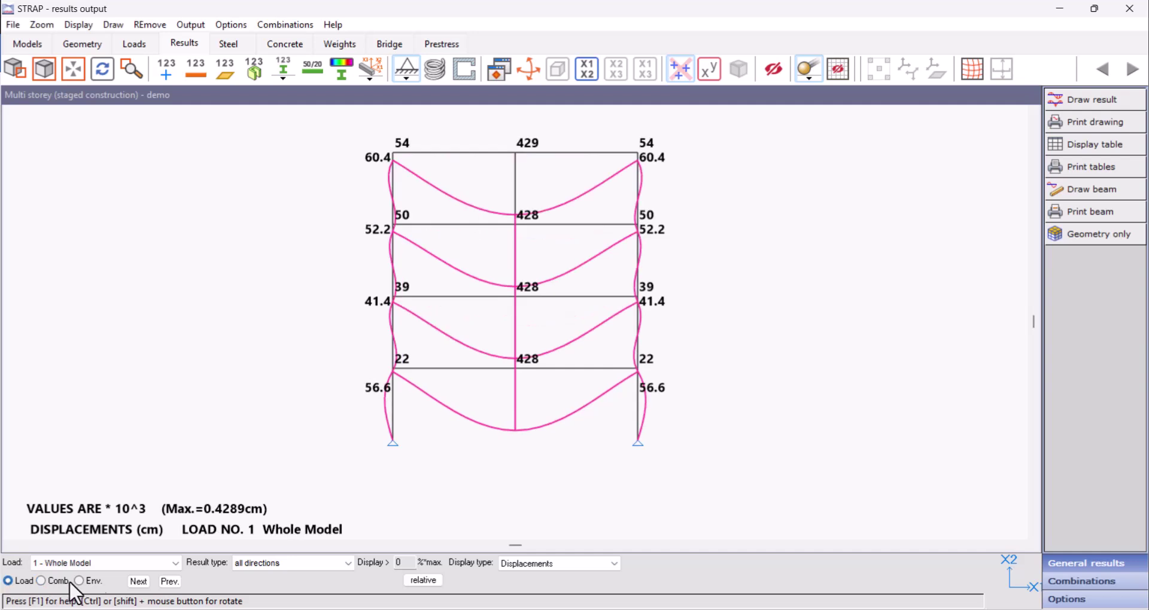
{"action": "scroll", "coordinate": [535, 564], "scroll_direction": "down", "scroll_amount": 1}
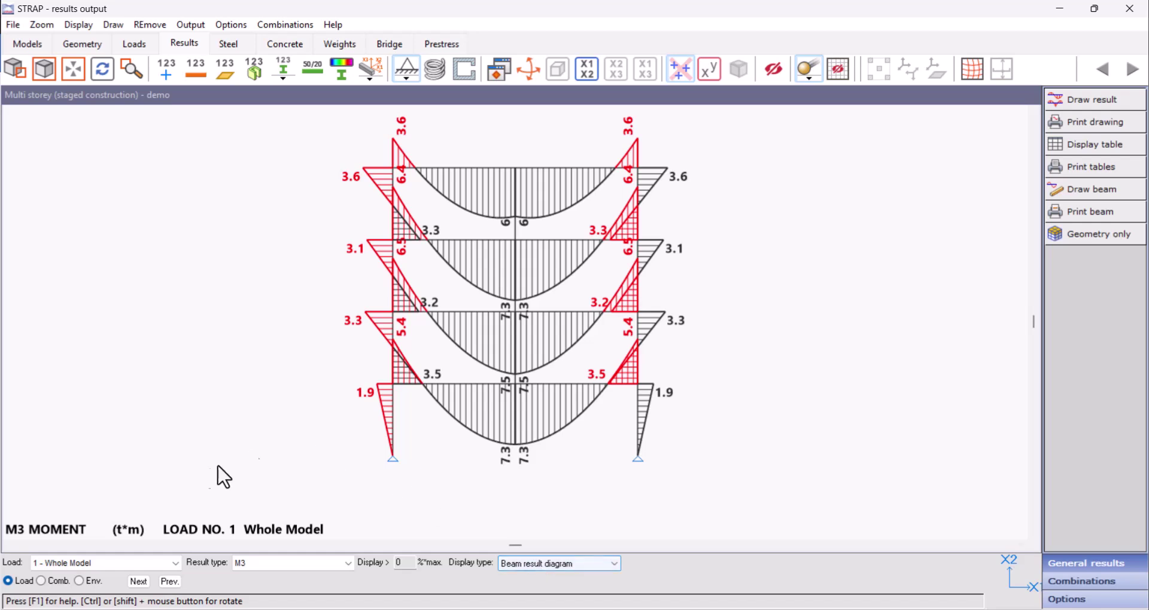
Toggle between Multi Storey and Stages moment diagrams, both peaking at 20.8 t·m, ending on Multi Storey.
{"action": "left_click", "coordinate": [63, 565]}
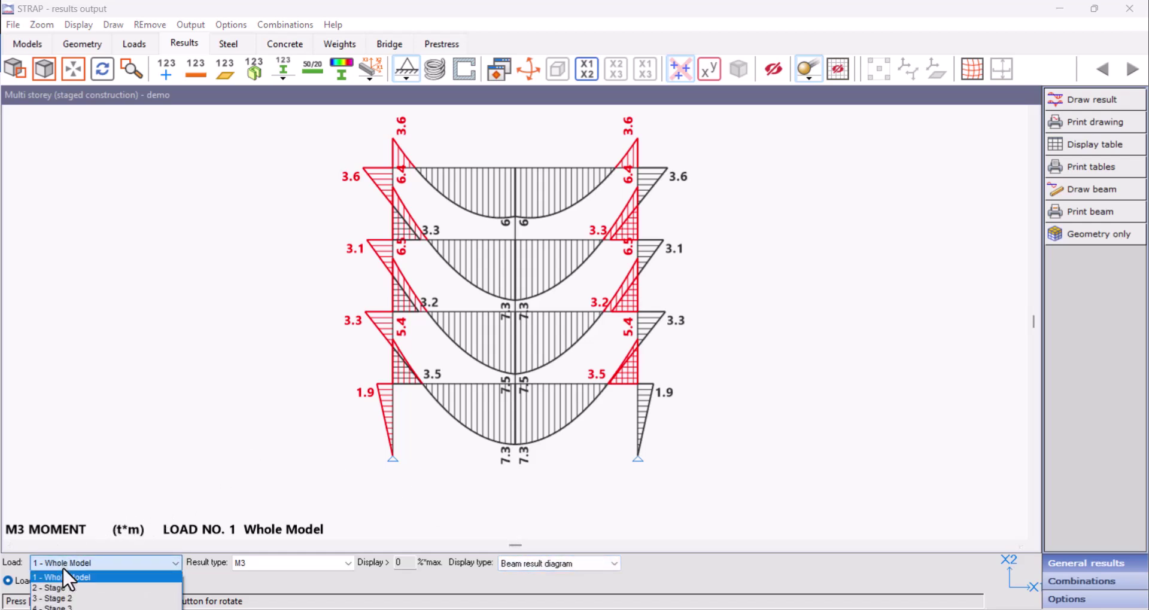
{"action": "key", "text": "Down"}
{"action": "key", "text": "Down"}
{"action": "key", "text": "Down"}
{"action": "key", "text": "Return"}
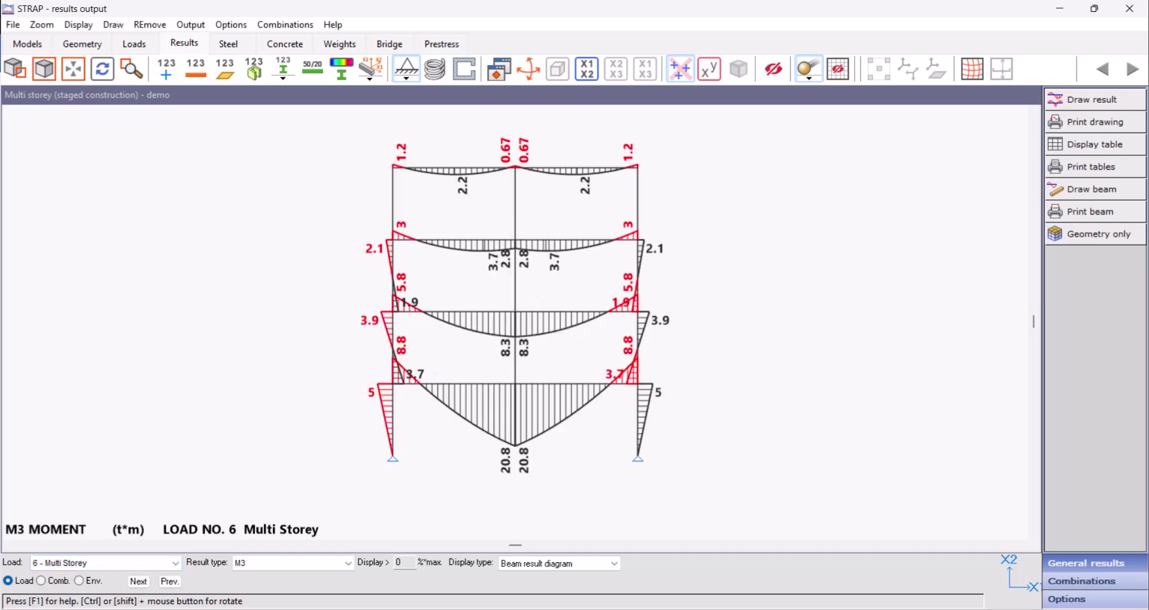
{"action": "left_click", "coordinate": [40, 580]}
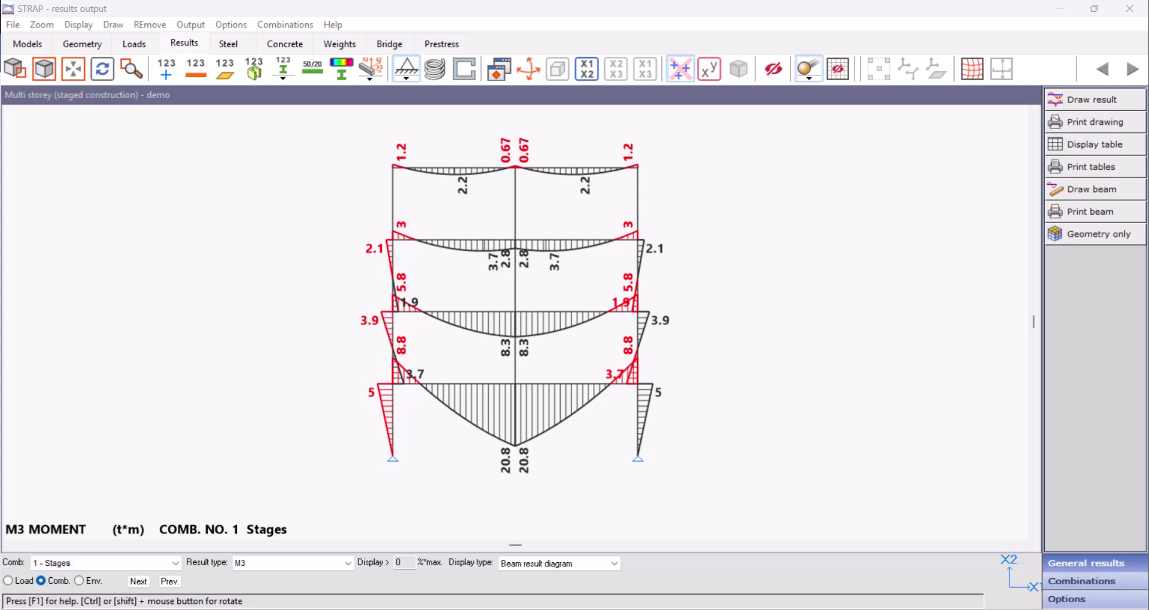
{"action": "left_click", "coordinate": [8, 580]}
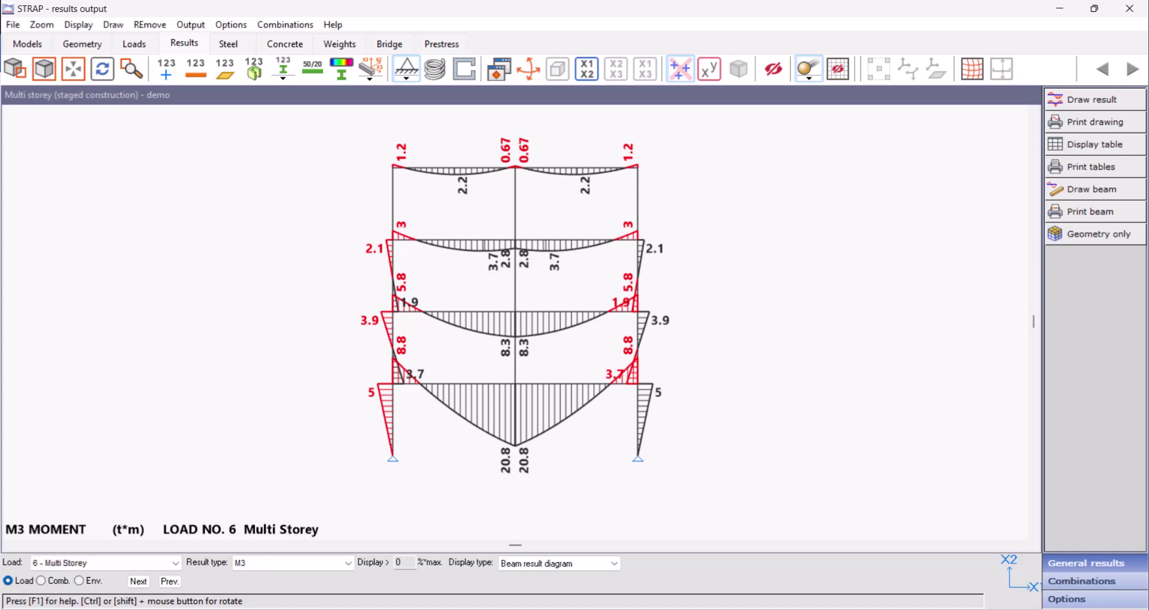